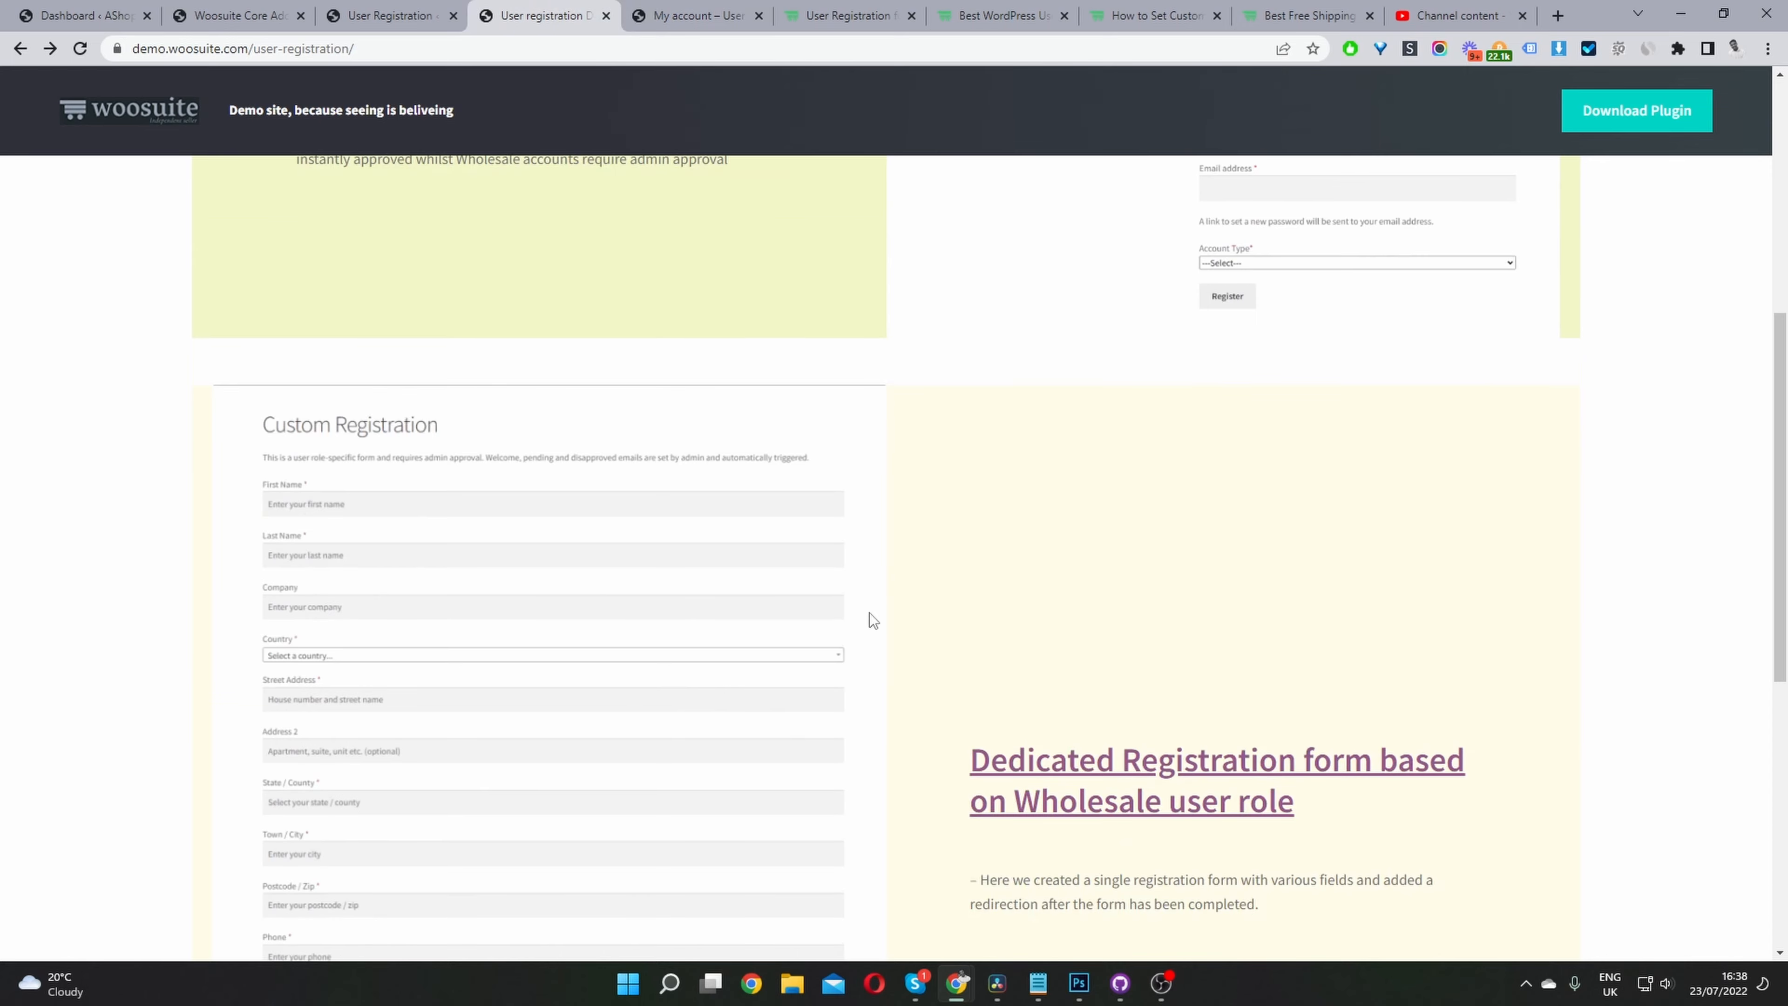
Step: Open the demo of the dedicated wholesale registration form in a new tab and examine its fields
scroll(869, 612, "down", 4)
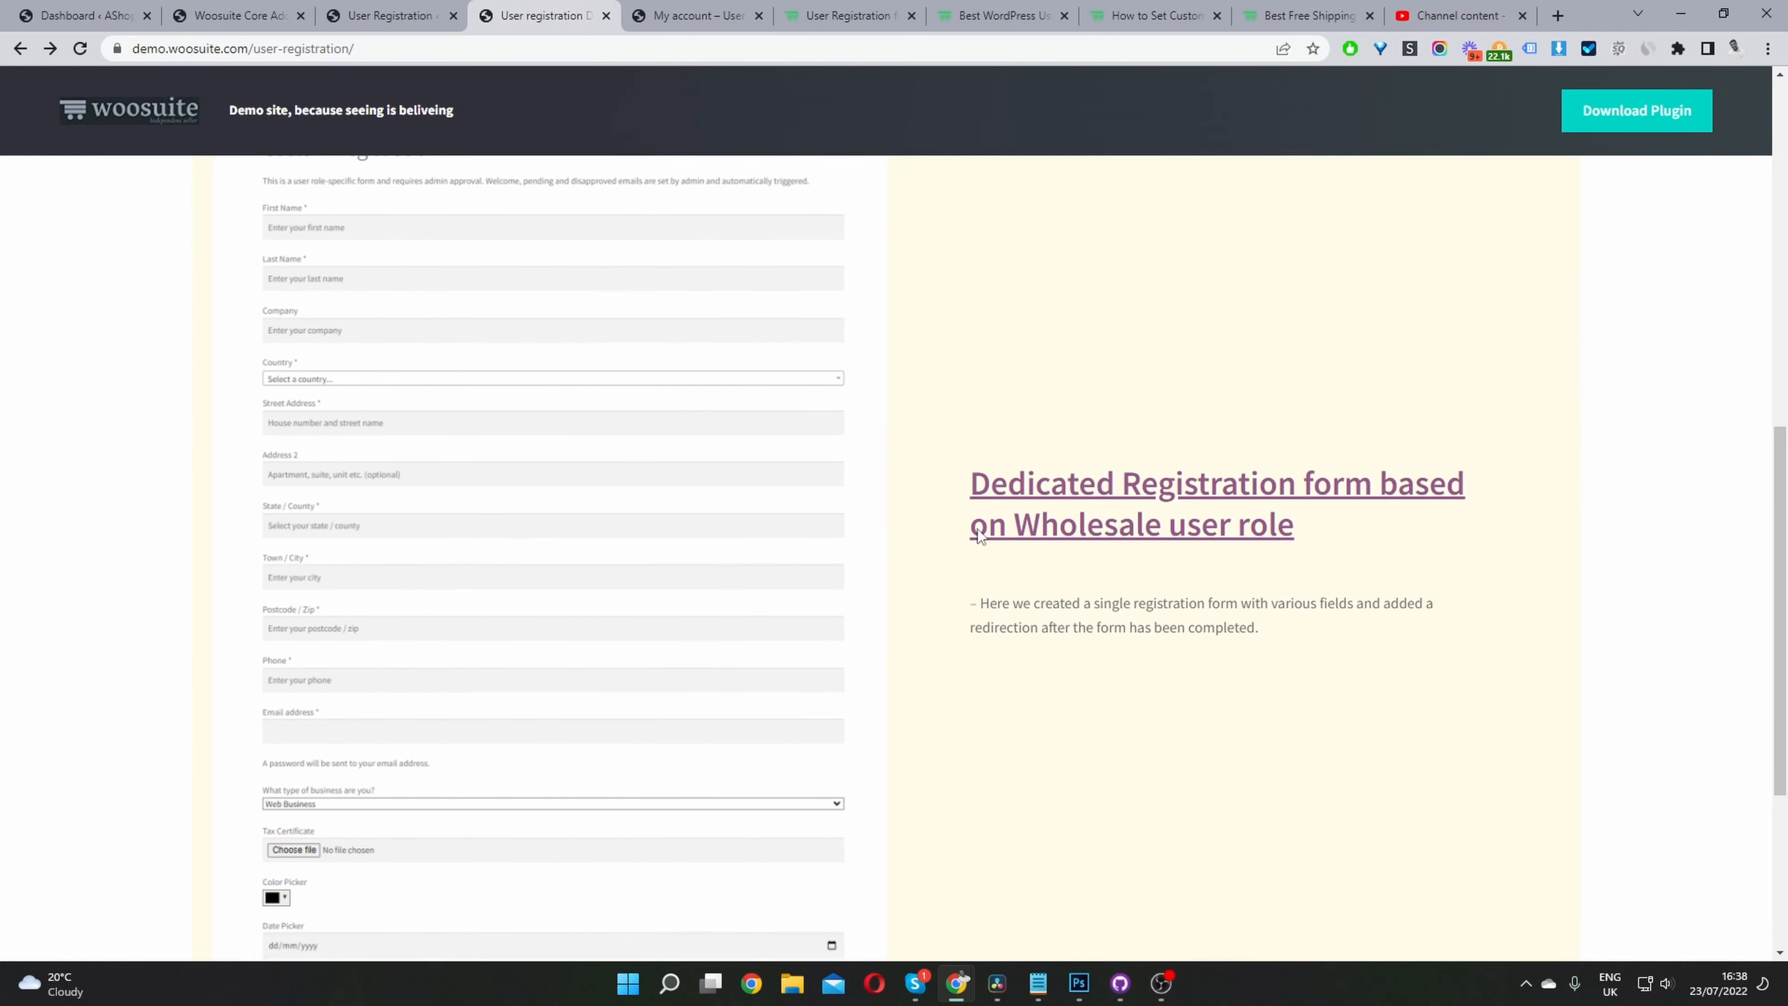
middle_click(1110, 489)
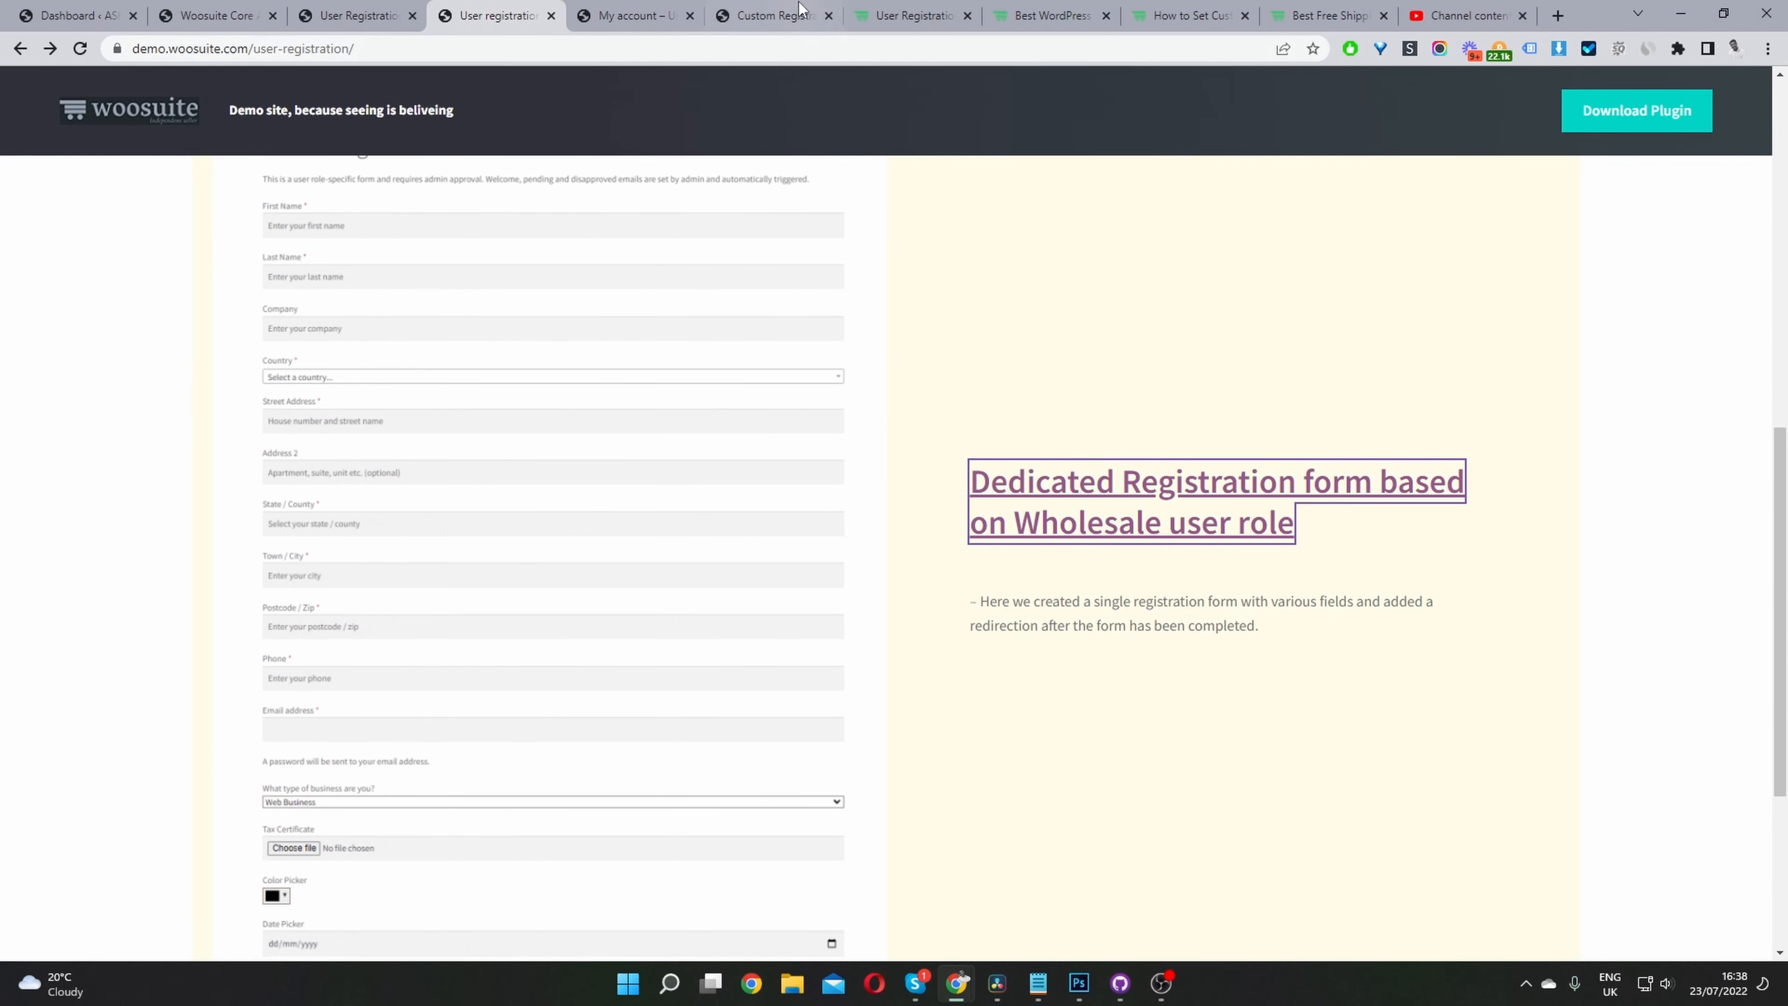
left_click(774, 15)
scroll(579, 632, "down", 6)
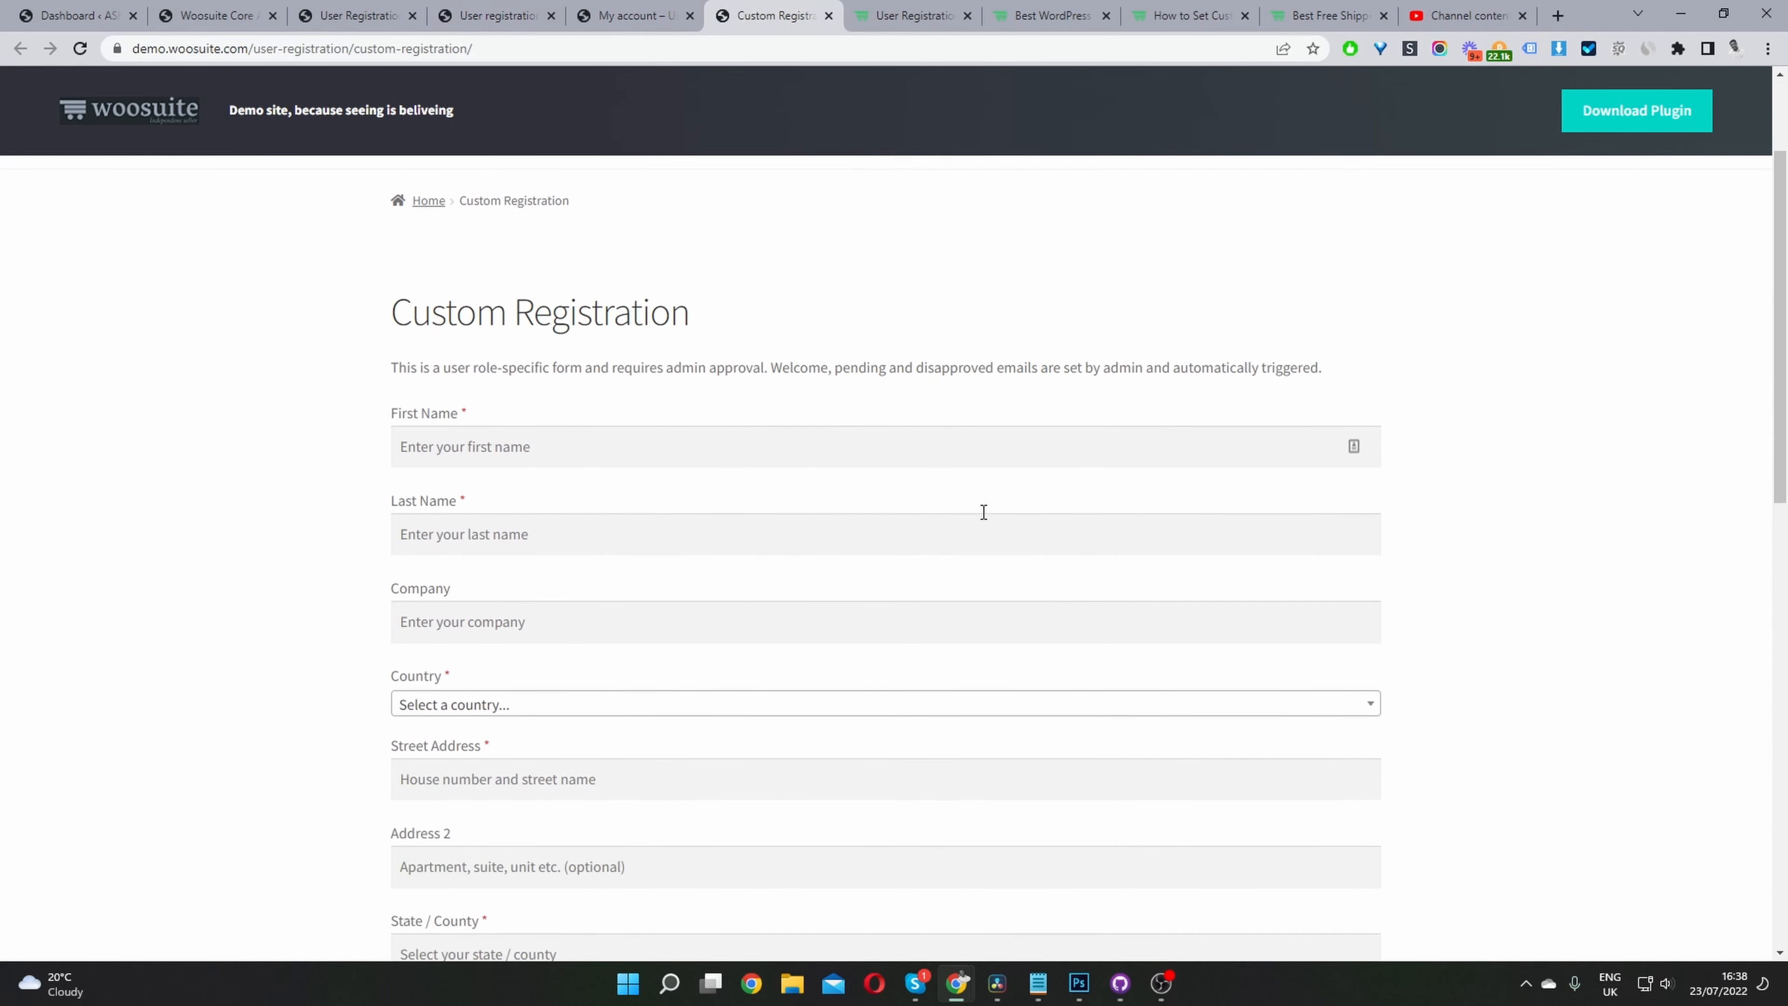
scroll(651, 503, "down", 7)
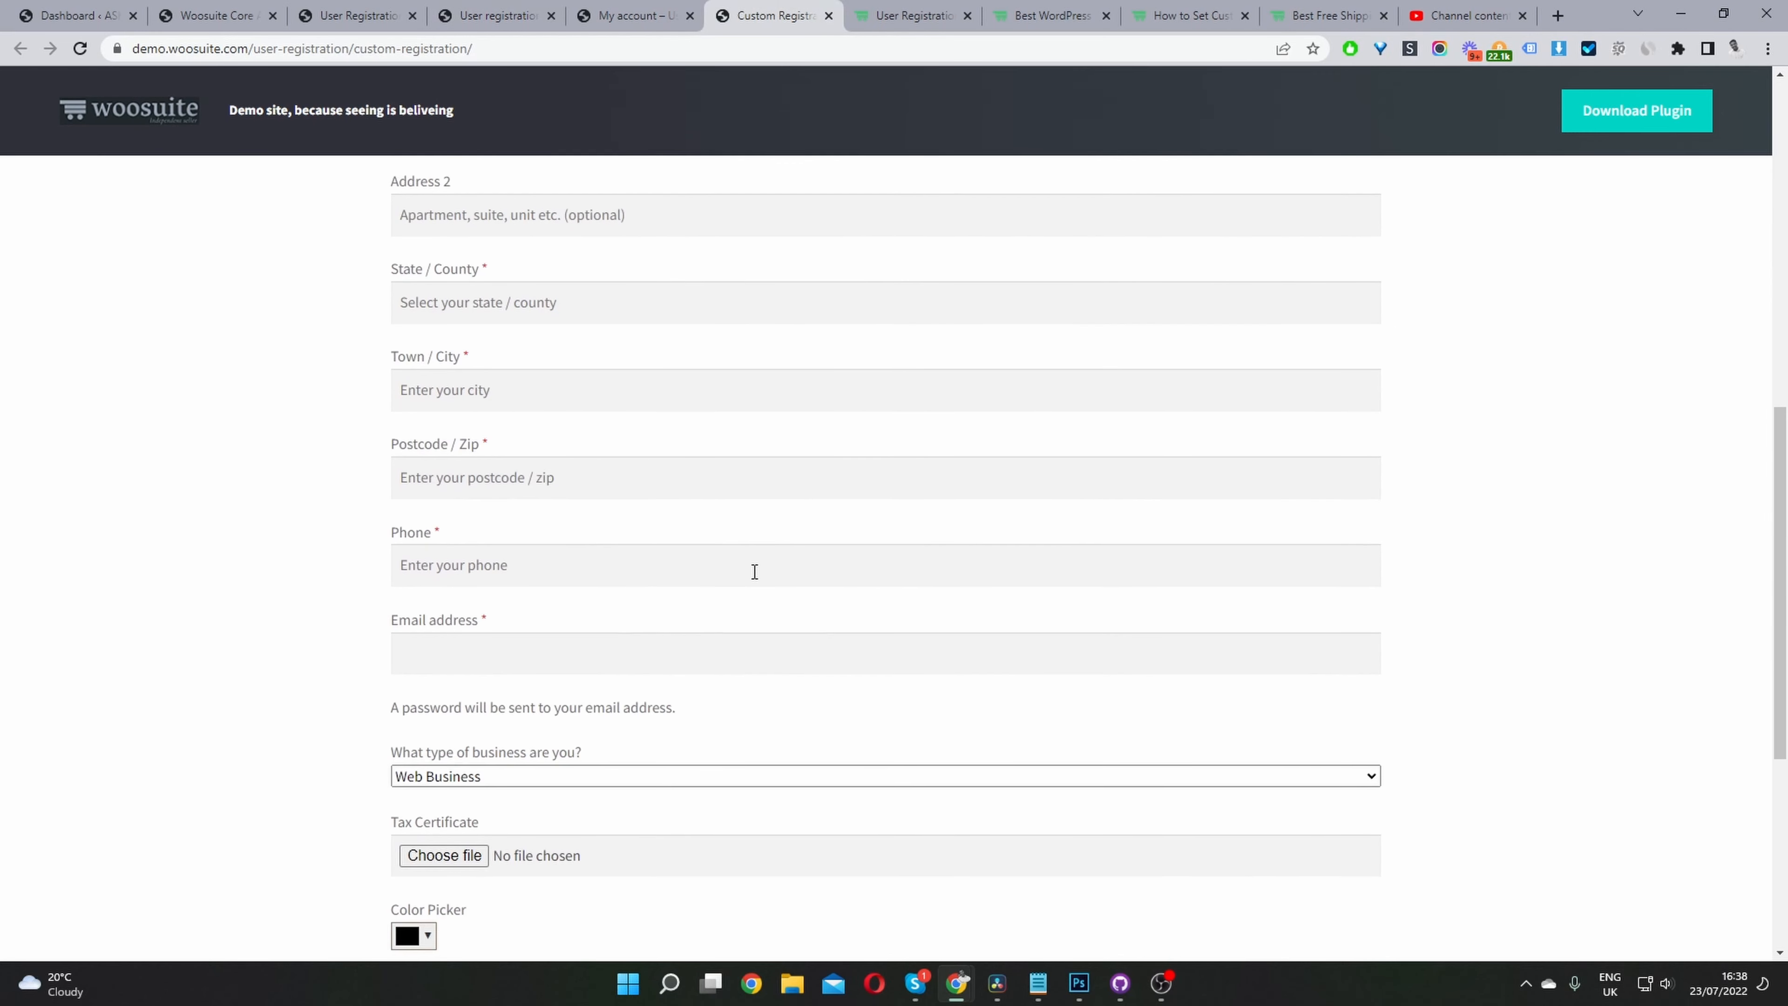
scroll(714, 580, "down", 1)
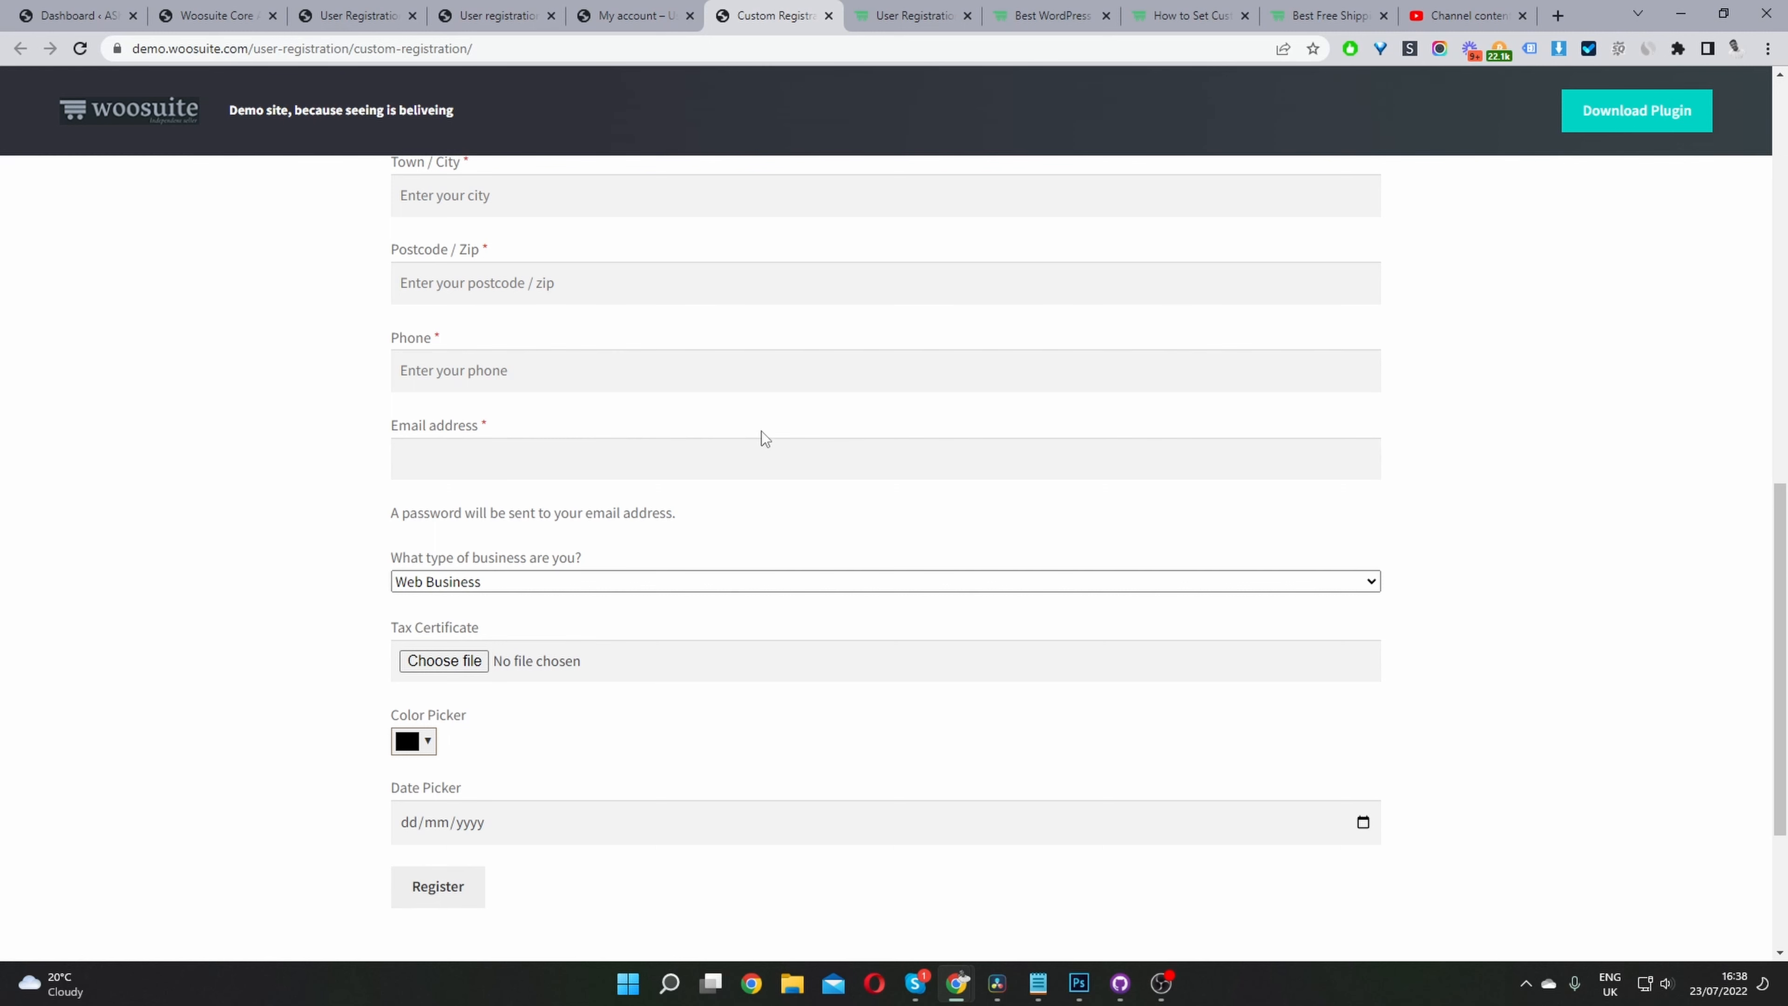
Step: Return to the user registration demo overview and view the WooCommerce User Registration plugin page
left_click(612, 14)
key("ctrl+shift+Tab")
scroll(840, 430, "up", 10)
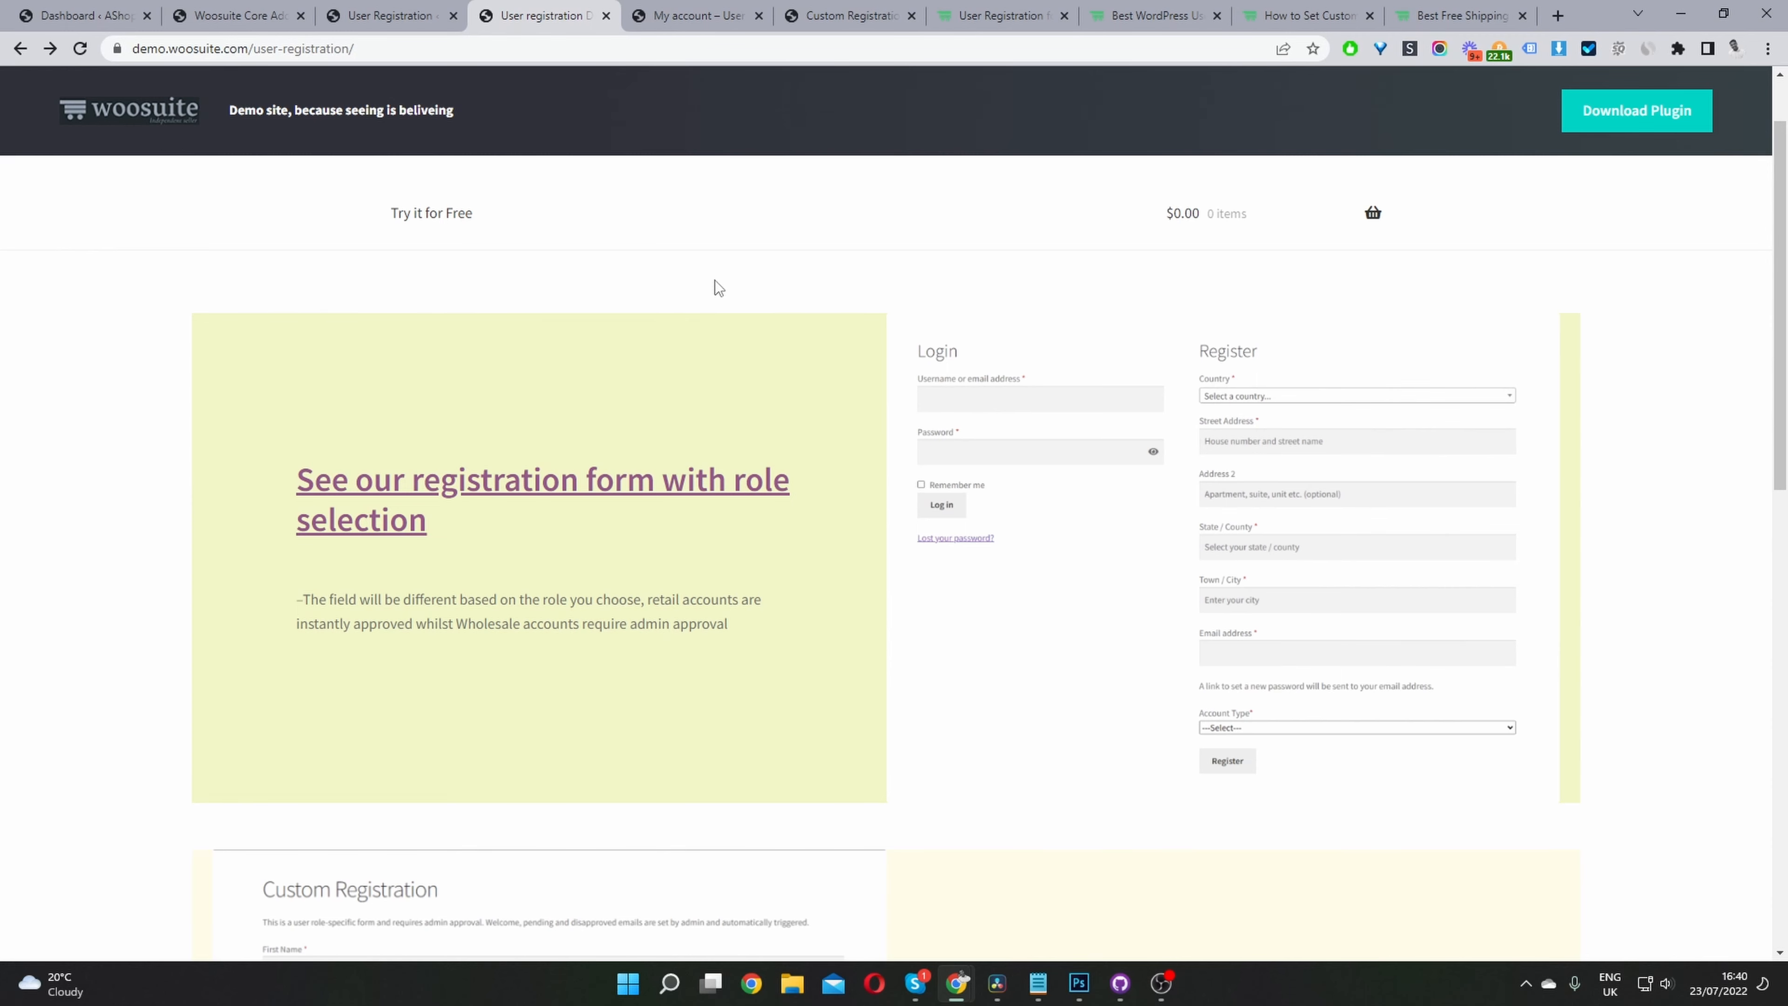
key("ctrl+7")
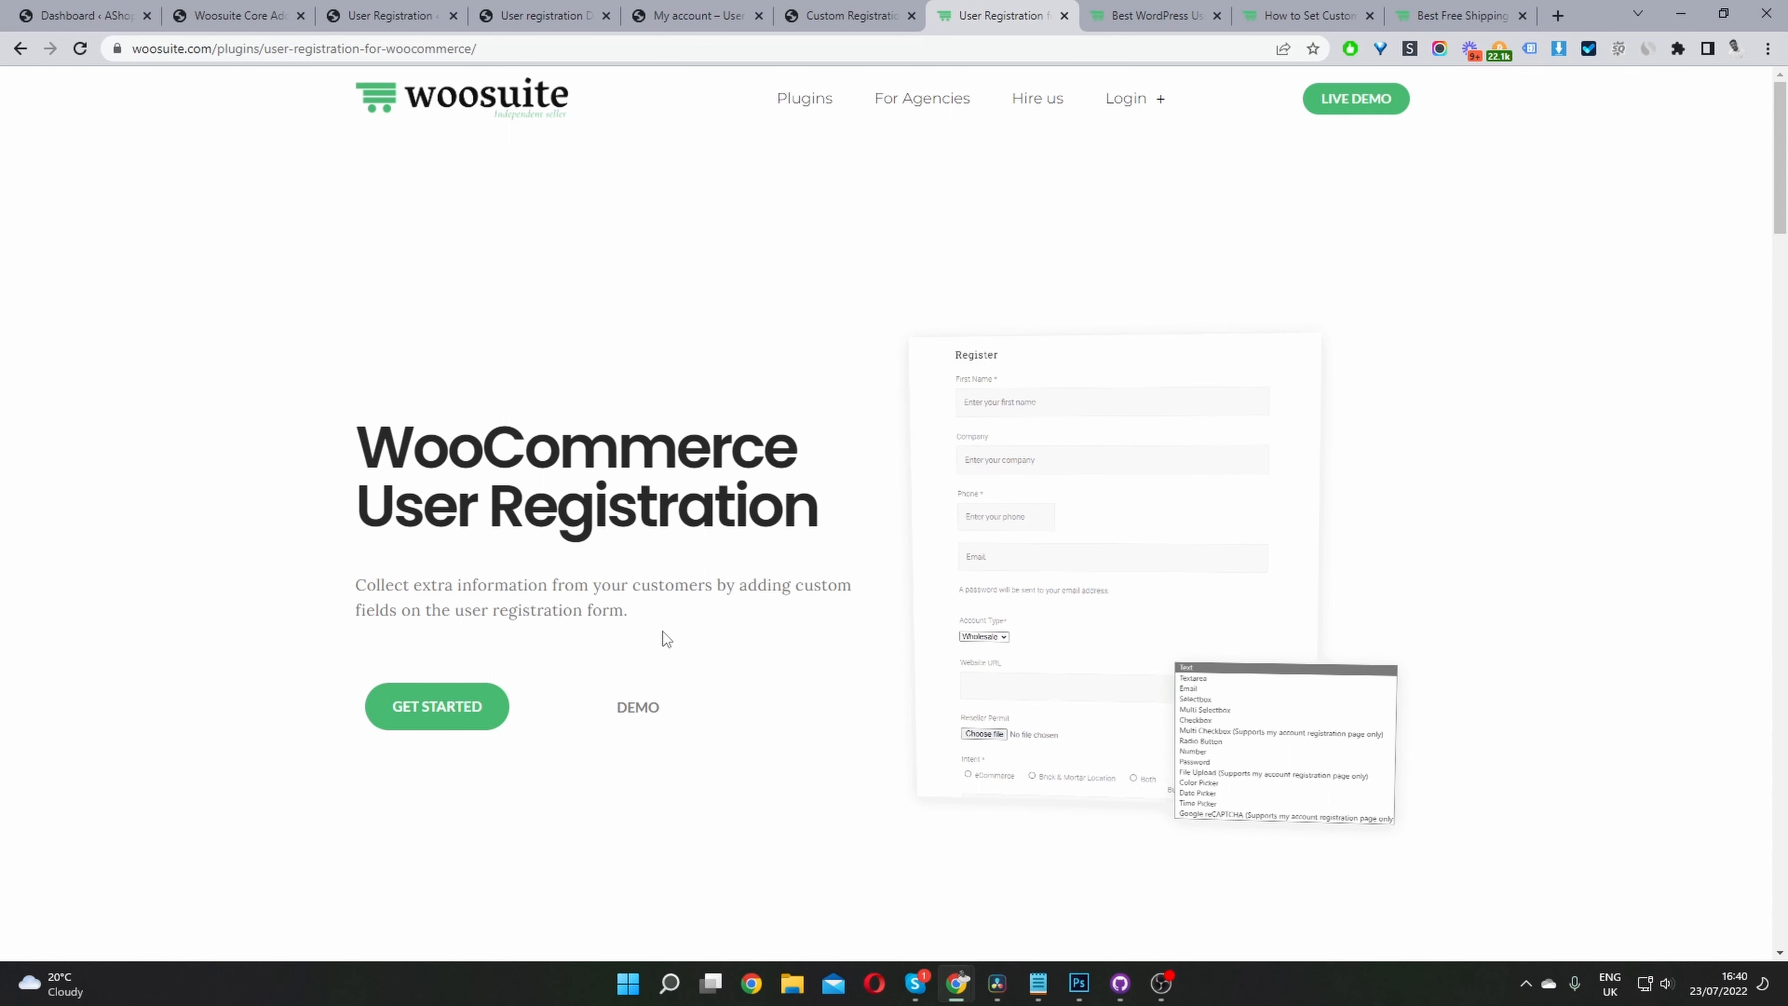
Step: Go to the site's WordPress admin dashboard and check where plugins are installed and Woosuite is activated
left_click(96, 20)
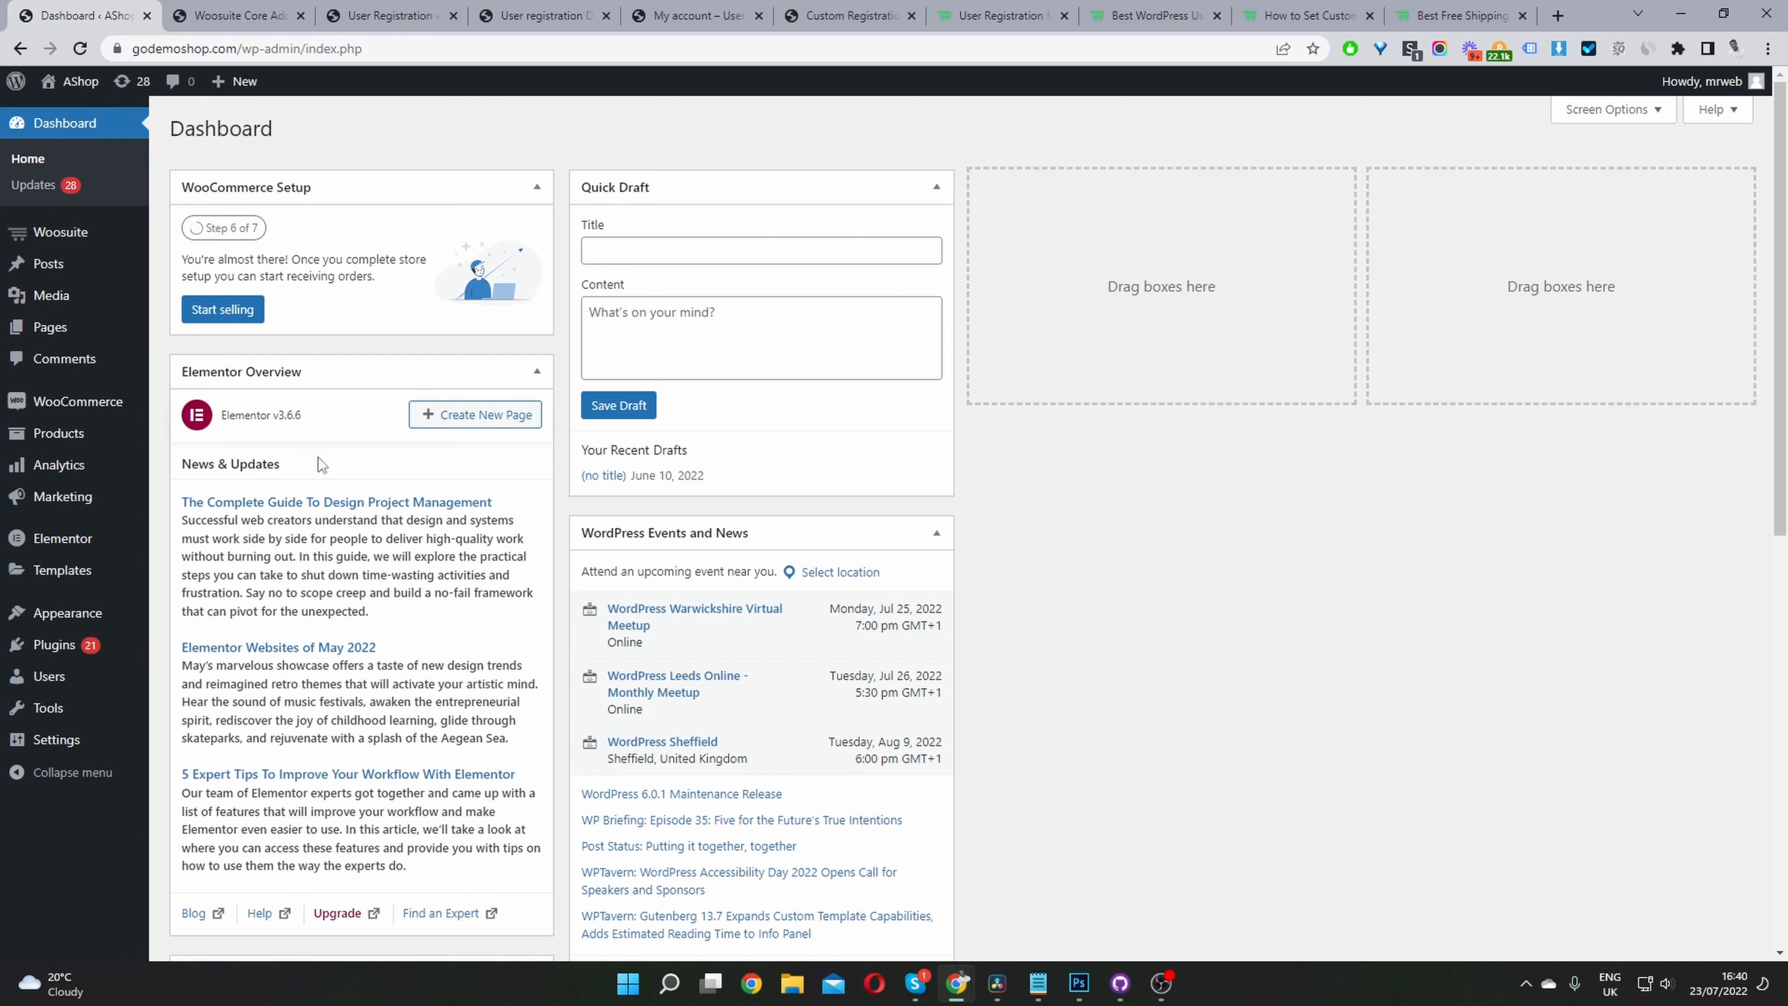
mouse_move(47, 651)
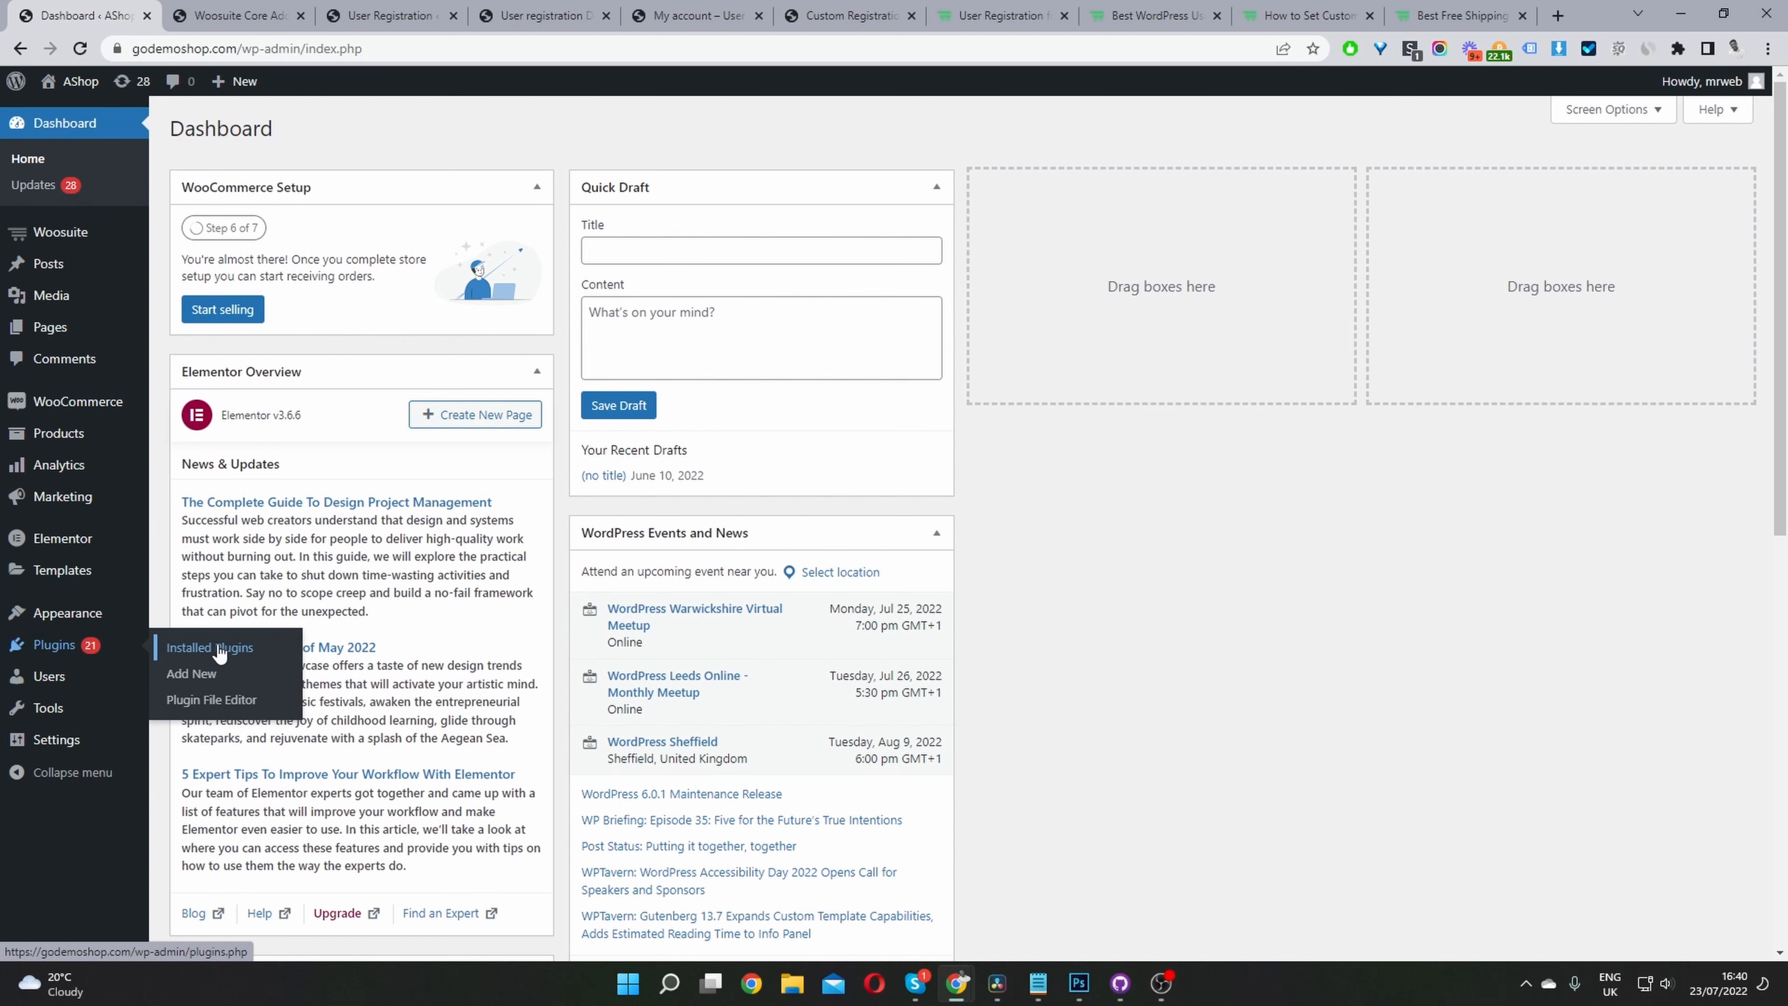
mouse_move(70, 235)
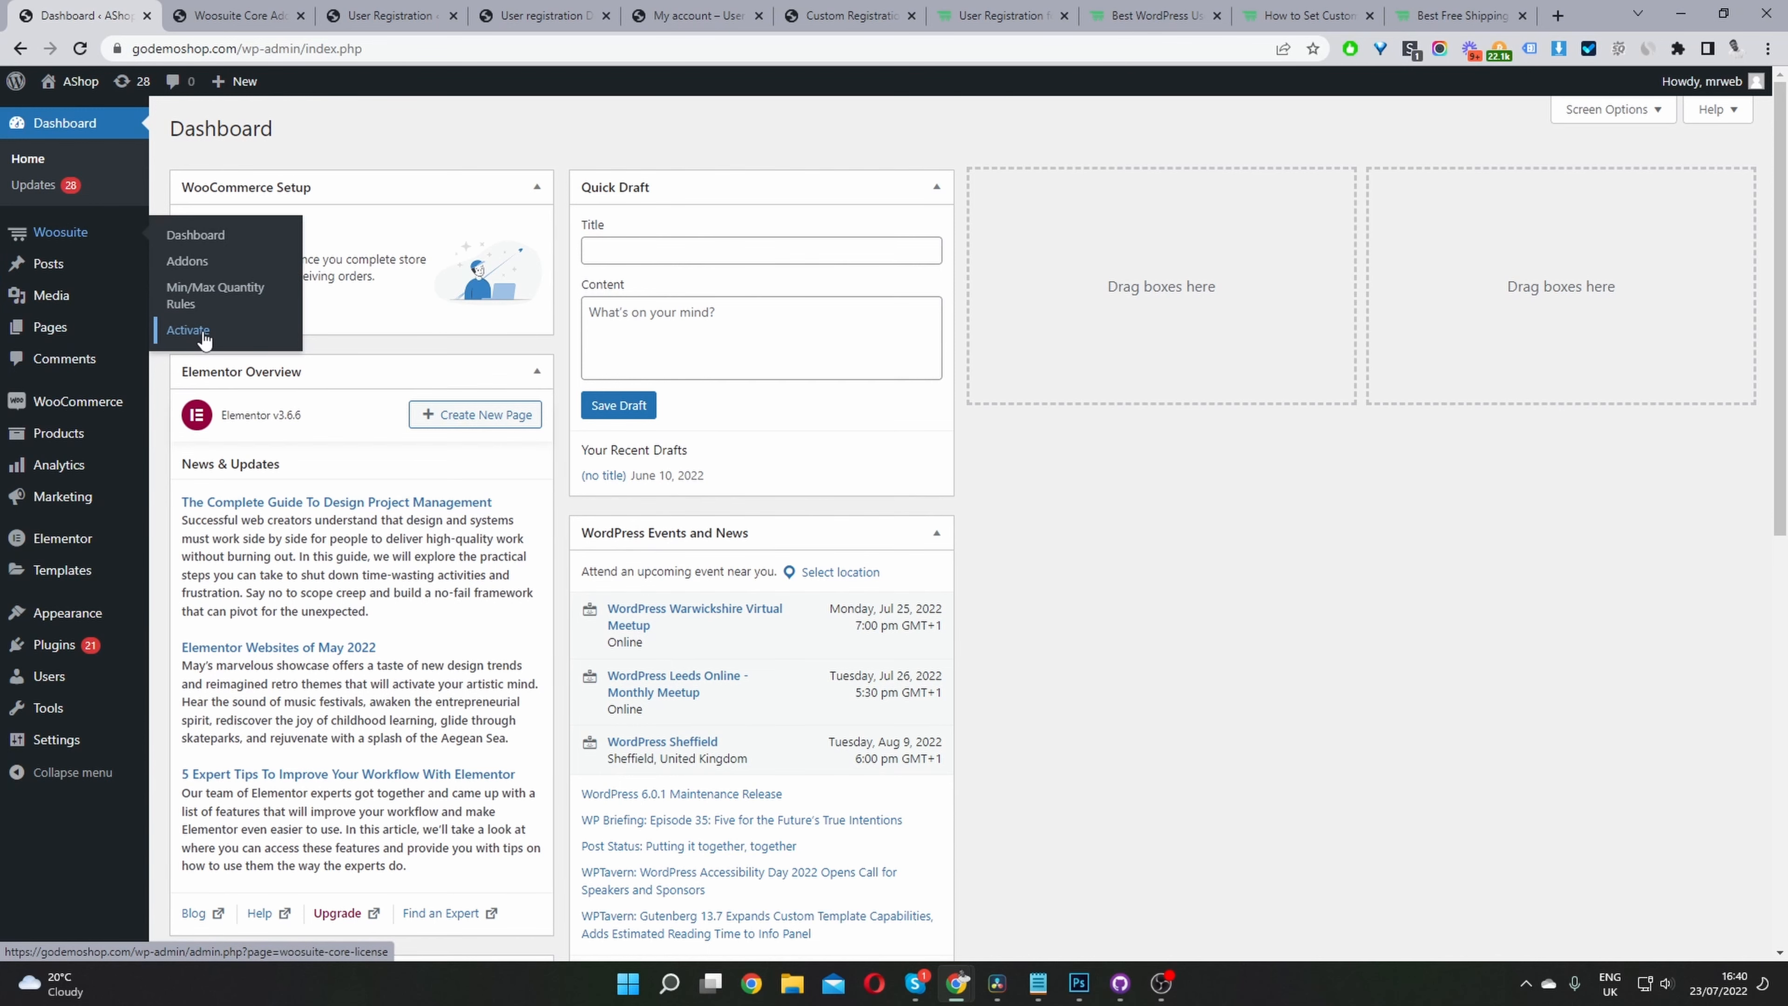
Step: Find the User Registration For WooCommerce addon on the Woosuite addons page and open its settings in a new tab
left_click(226, 12)
scroll(1500, 334, "up", 5)
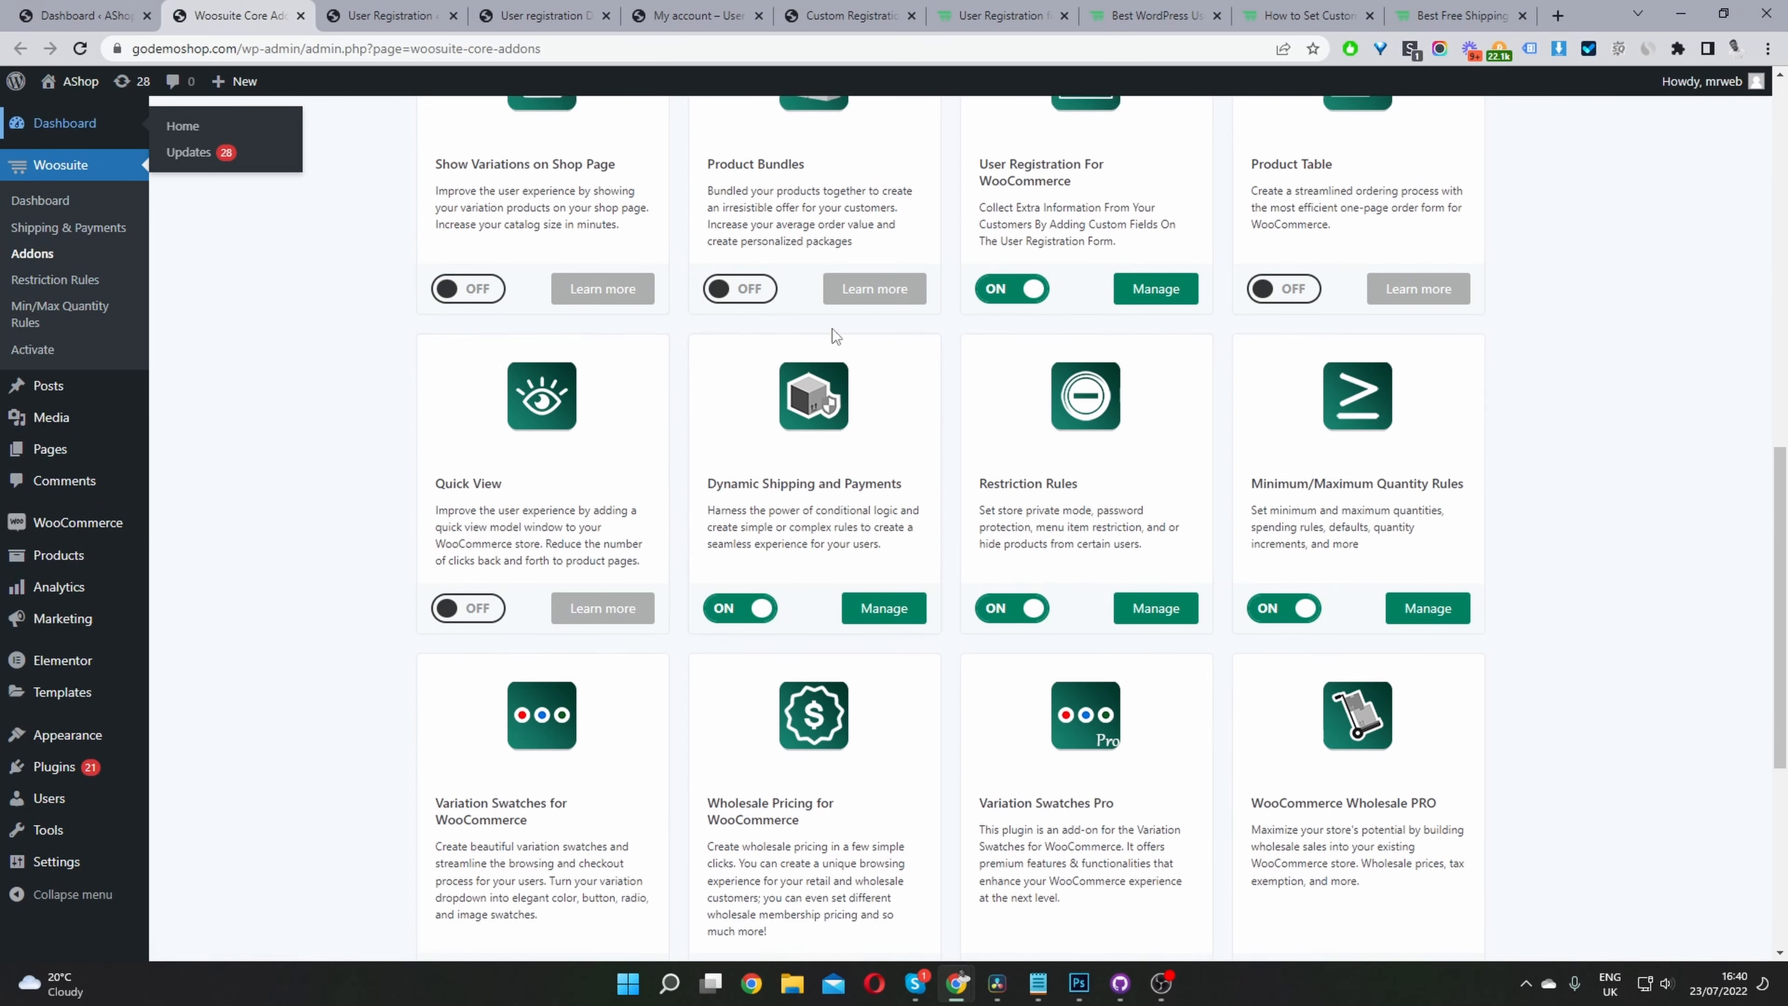
scroll(1545, 300, "up", 6)
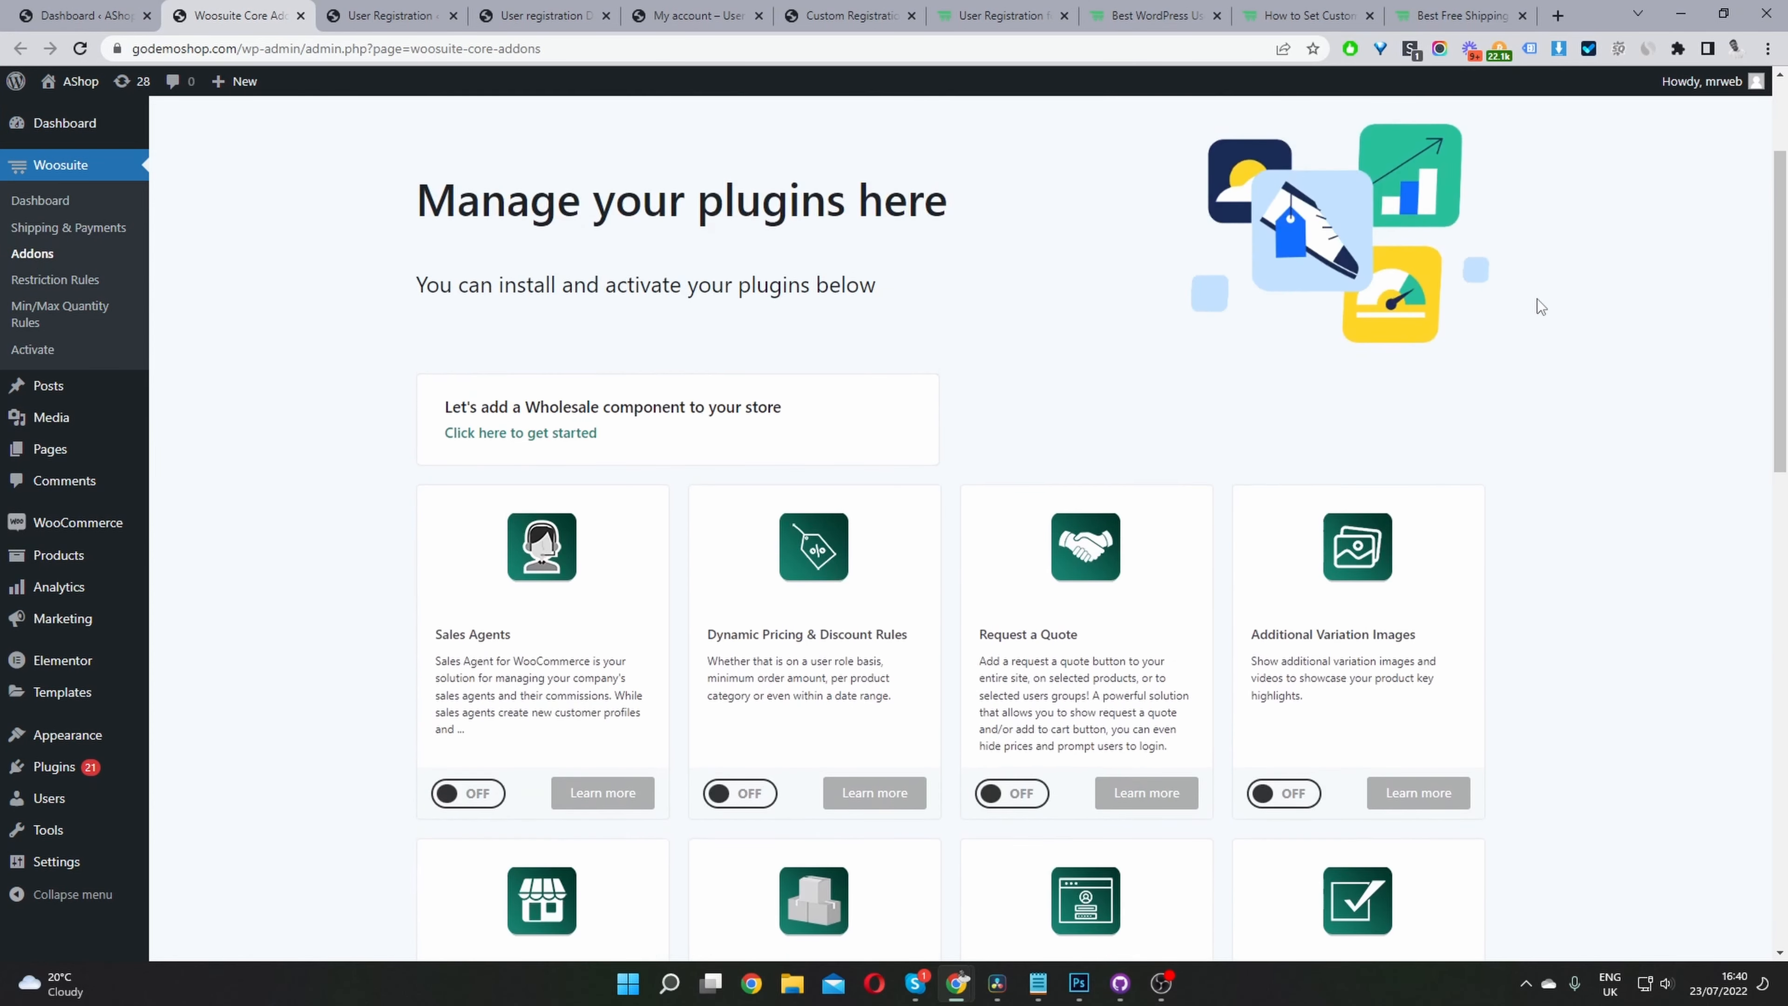
scroll(1537, 299, "down", 5)
scroll(1531, 304, "down", 3)
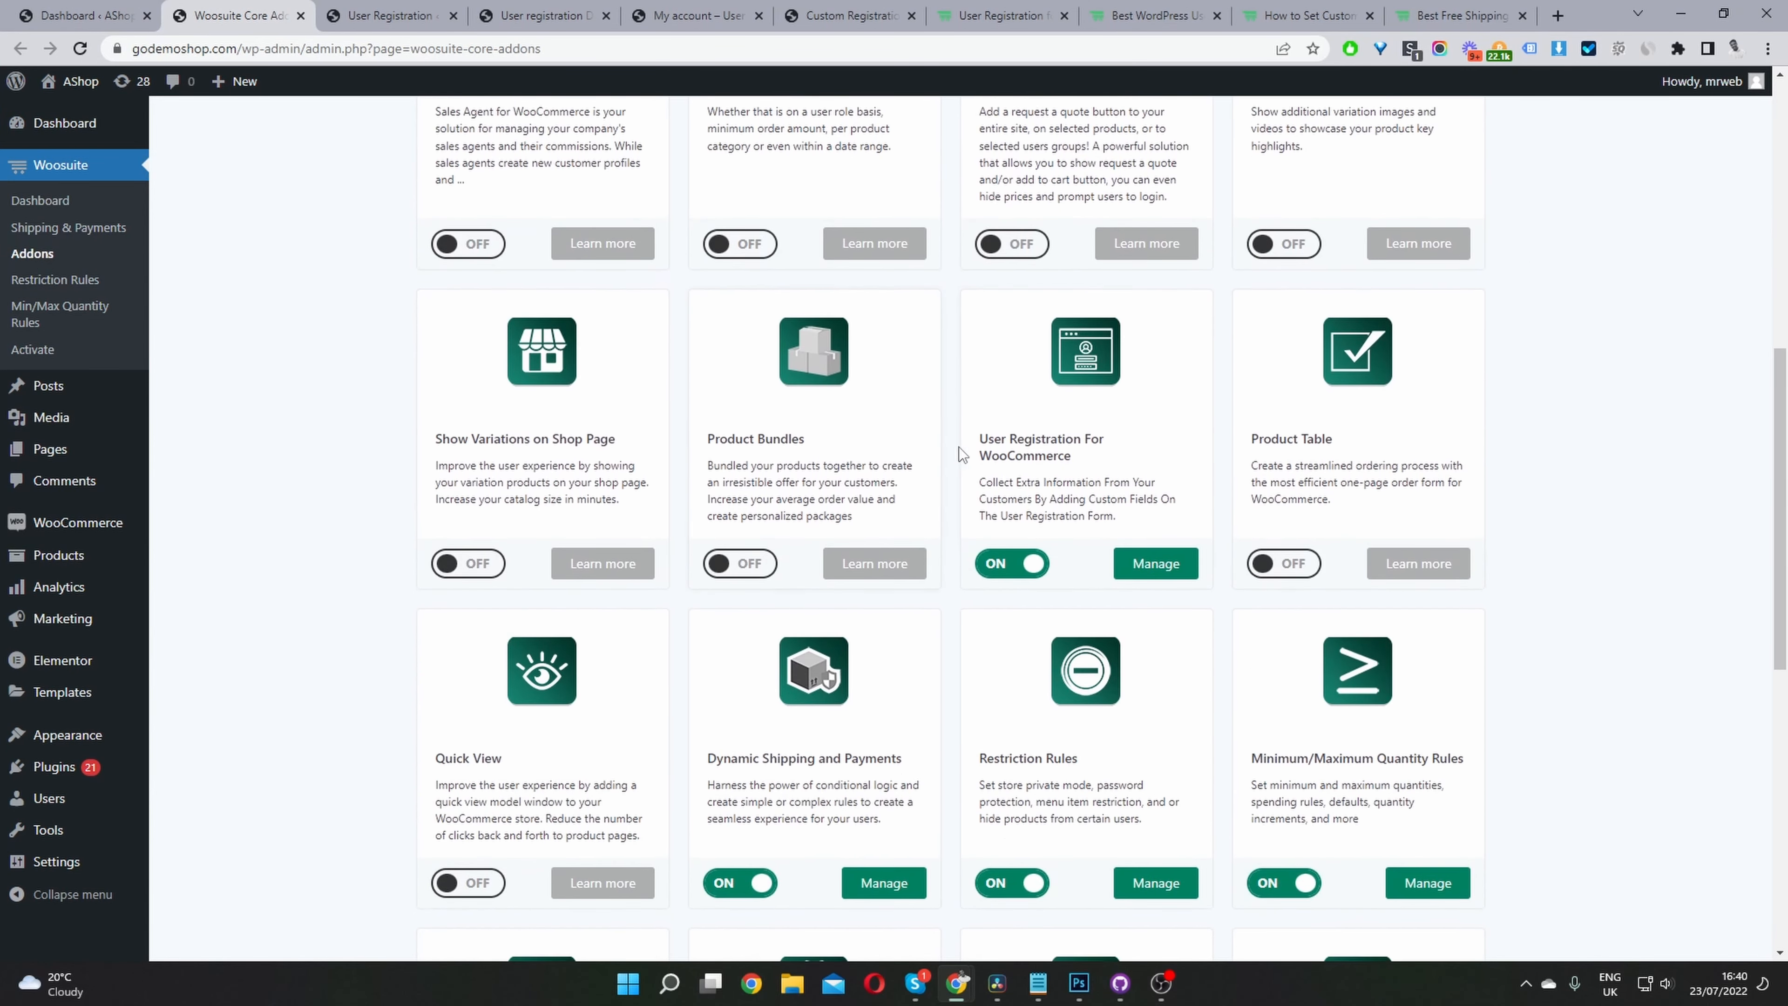
left_click_drag(978, 440, 1152, 443)
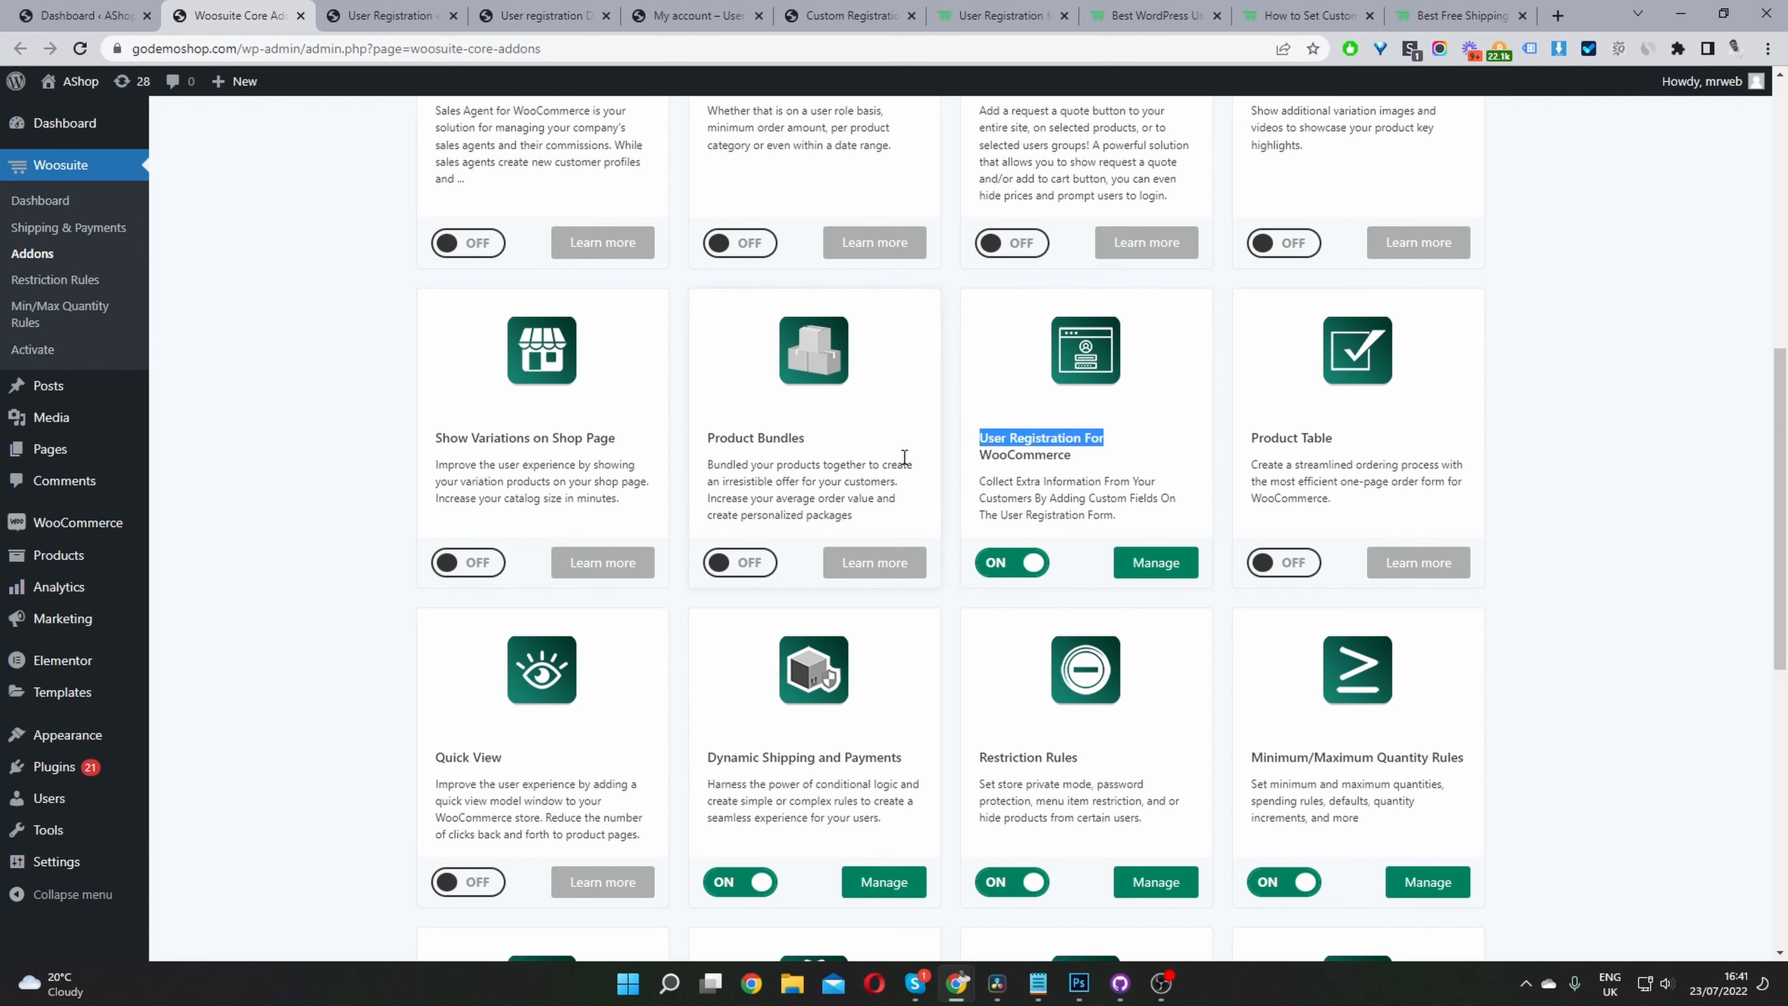
middle_click(1155, 568)
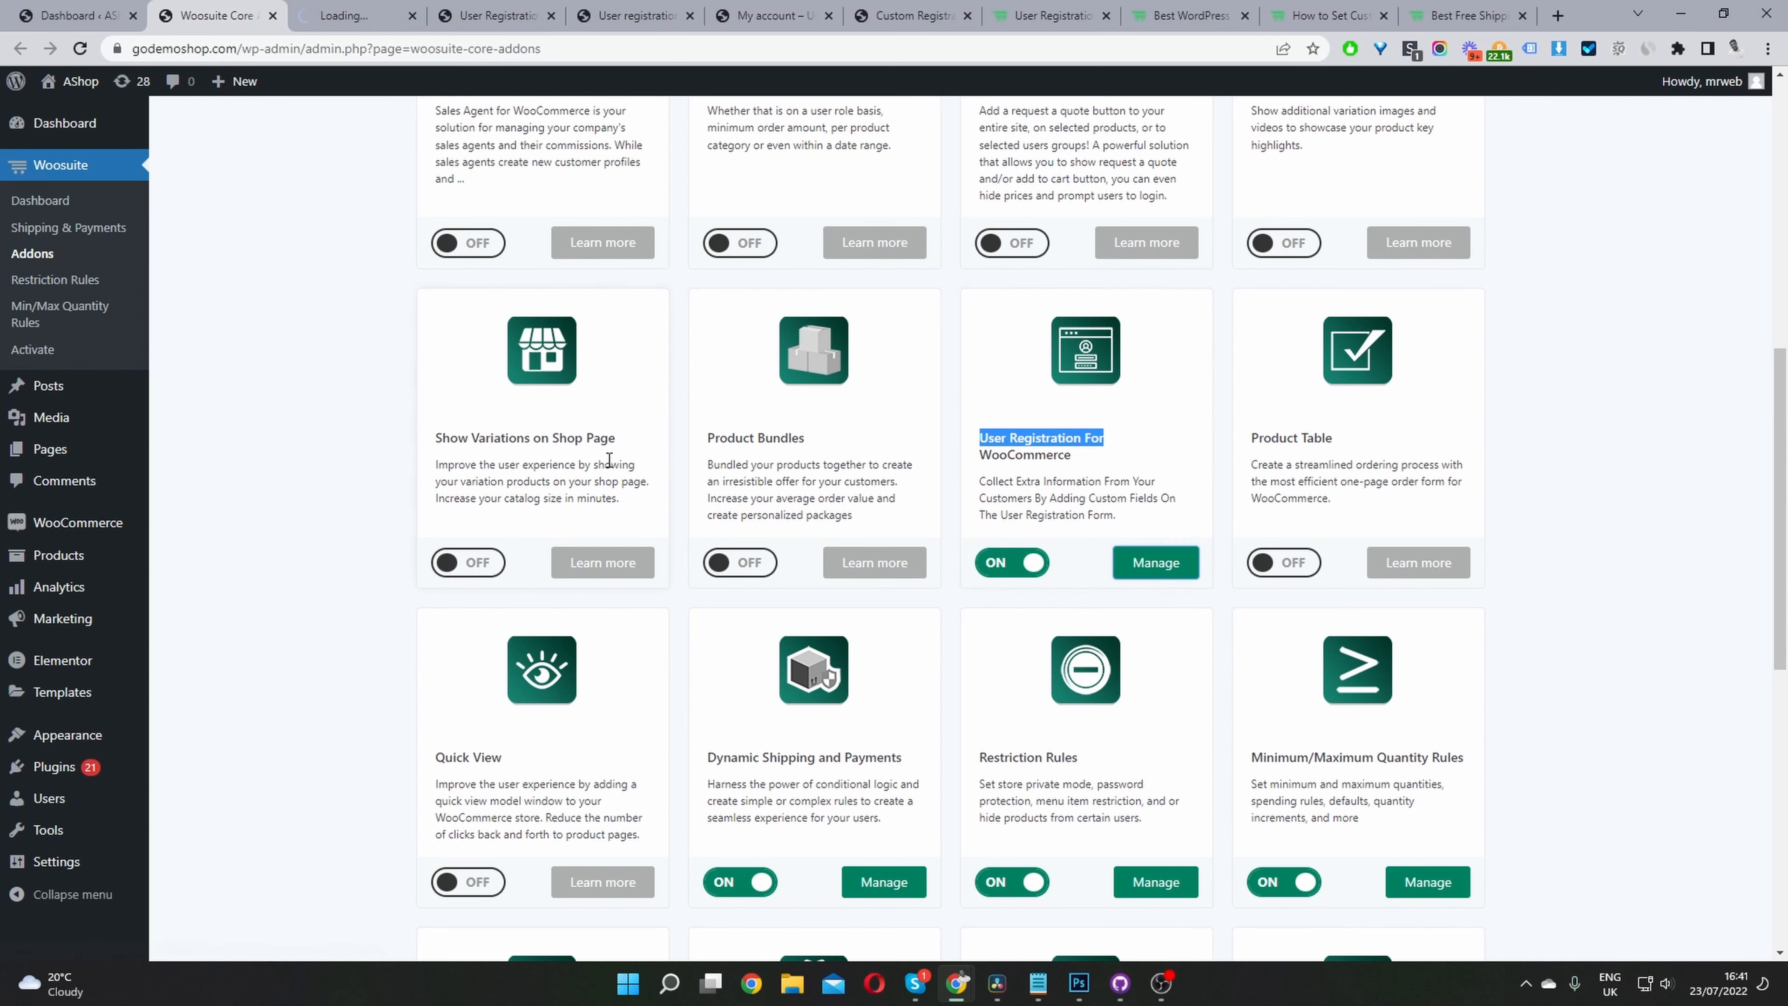
left_click(364, 17)
scroll(899, 453, "up", 1)
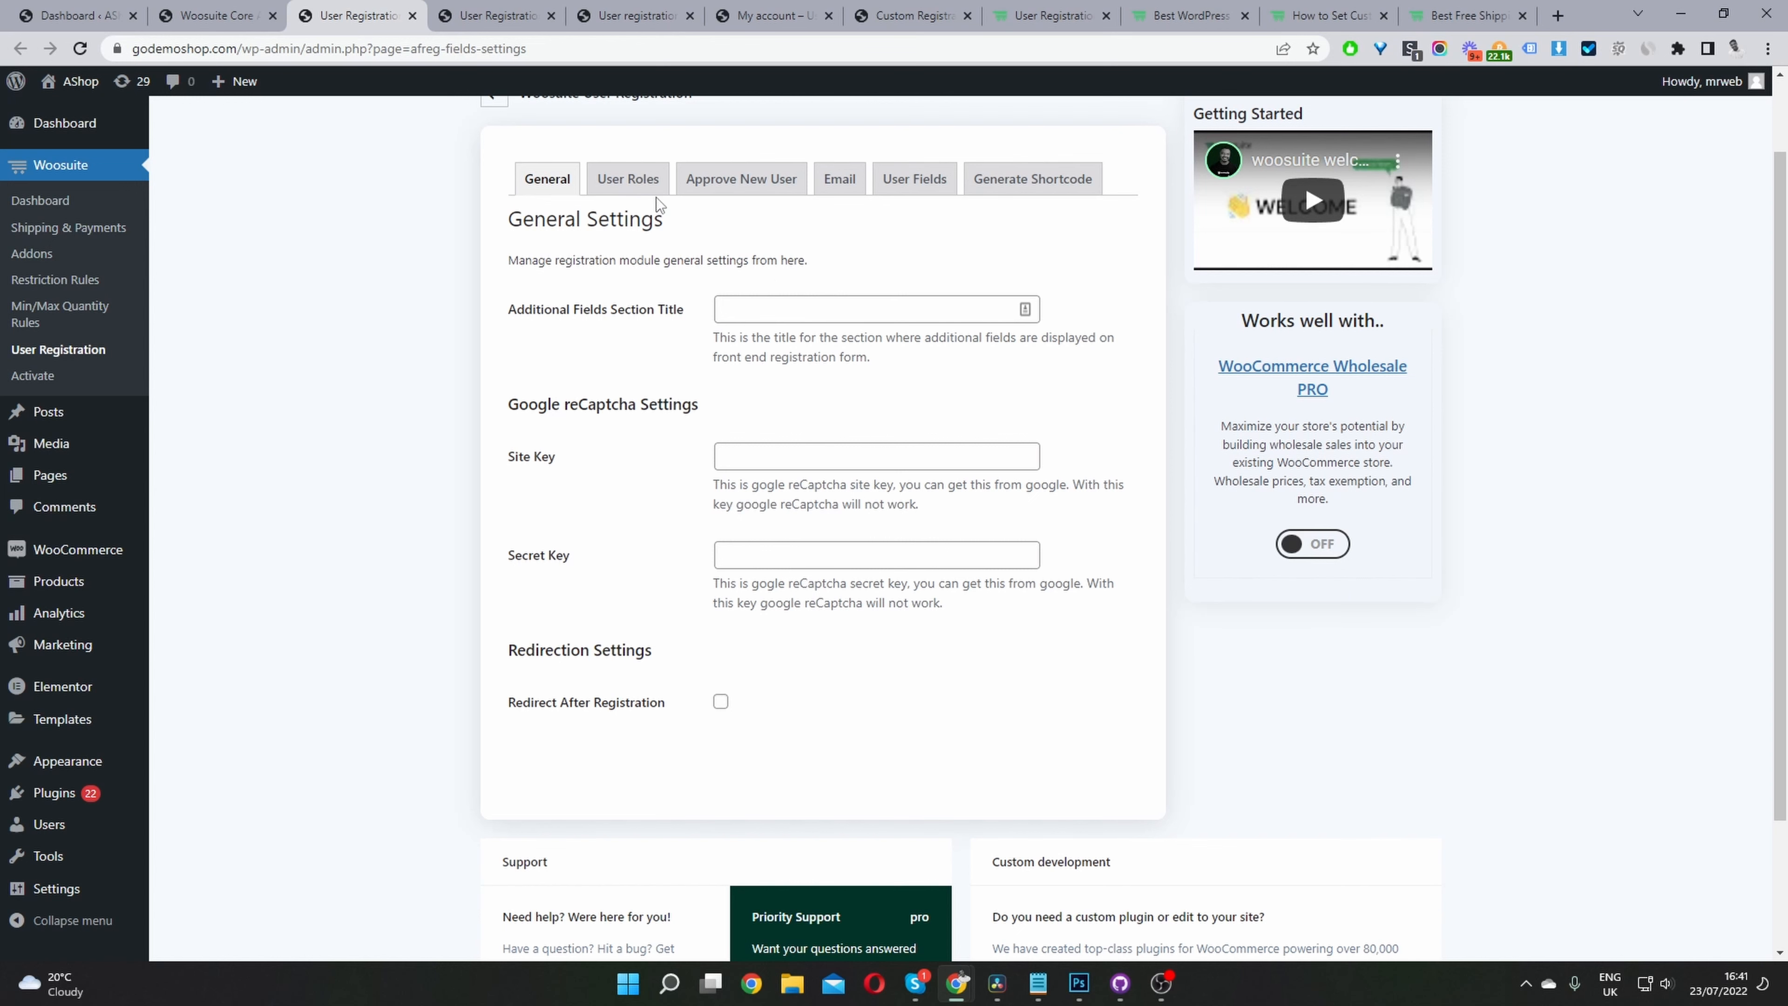
Step: Set the user role field label to "Choose account type" in the user role settings
left_click(638, 184)
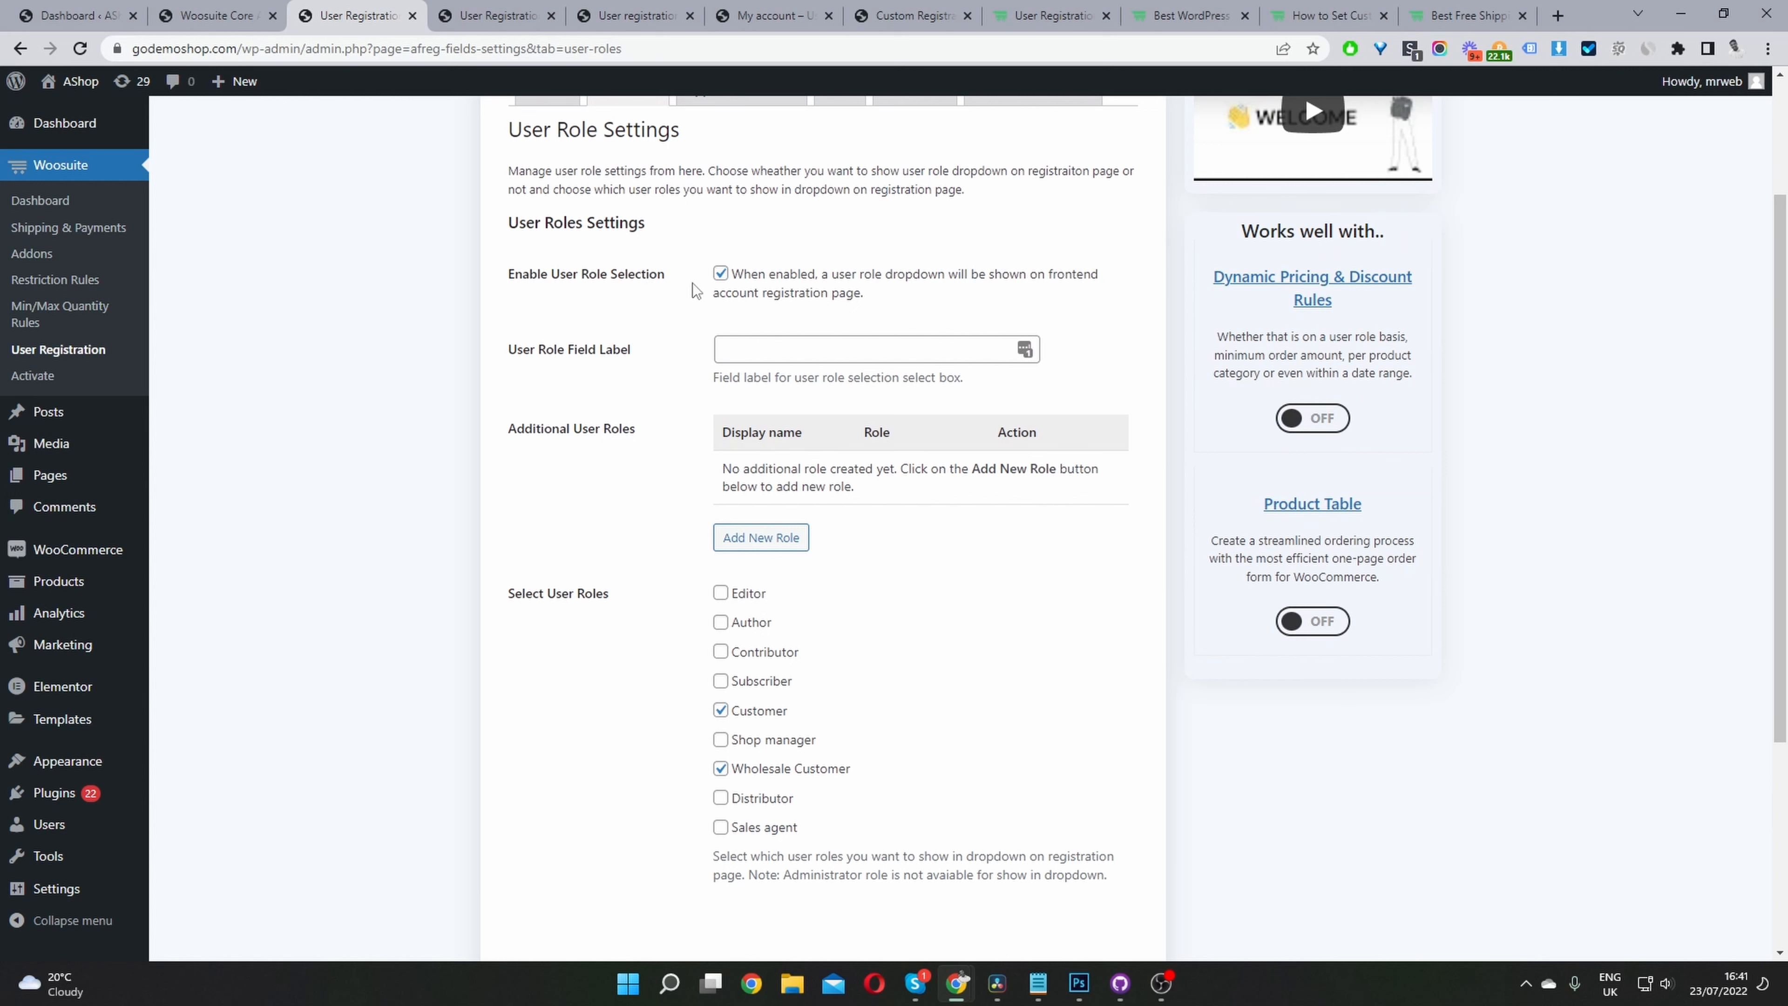
left_click(777, 353)
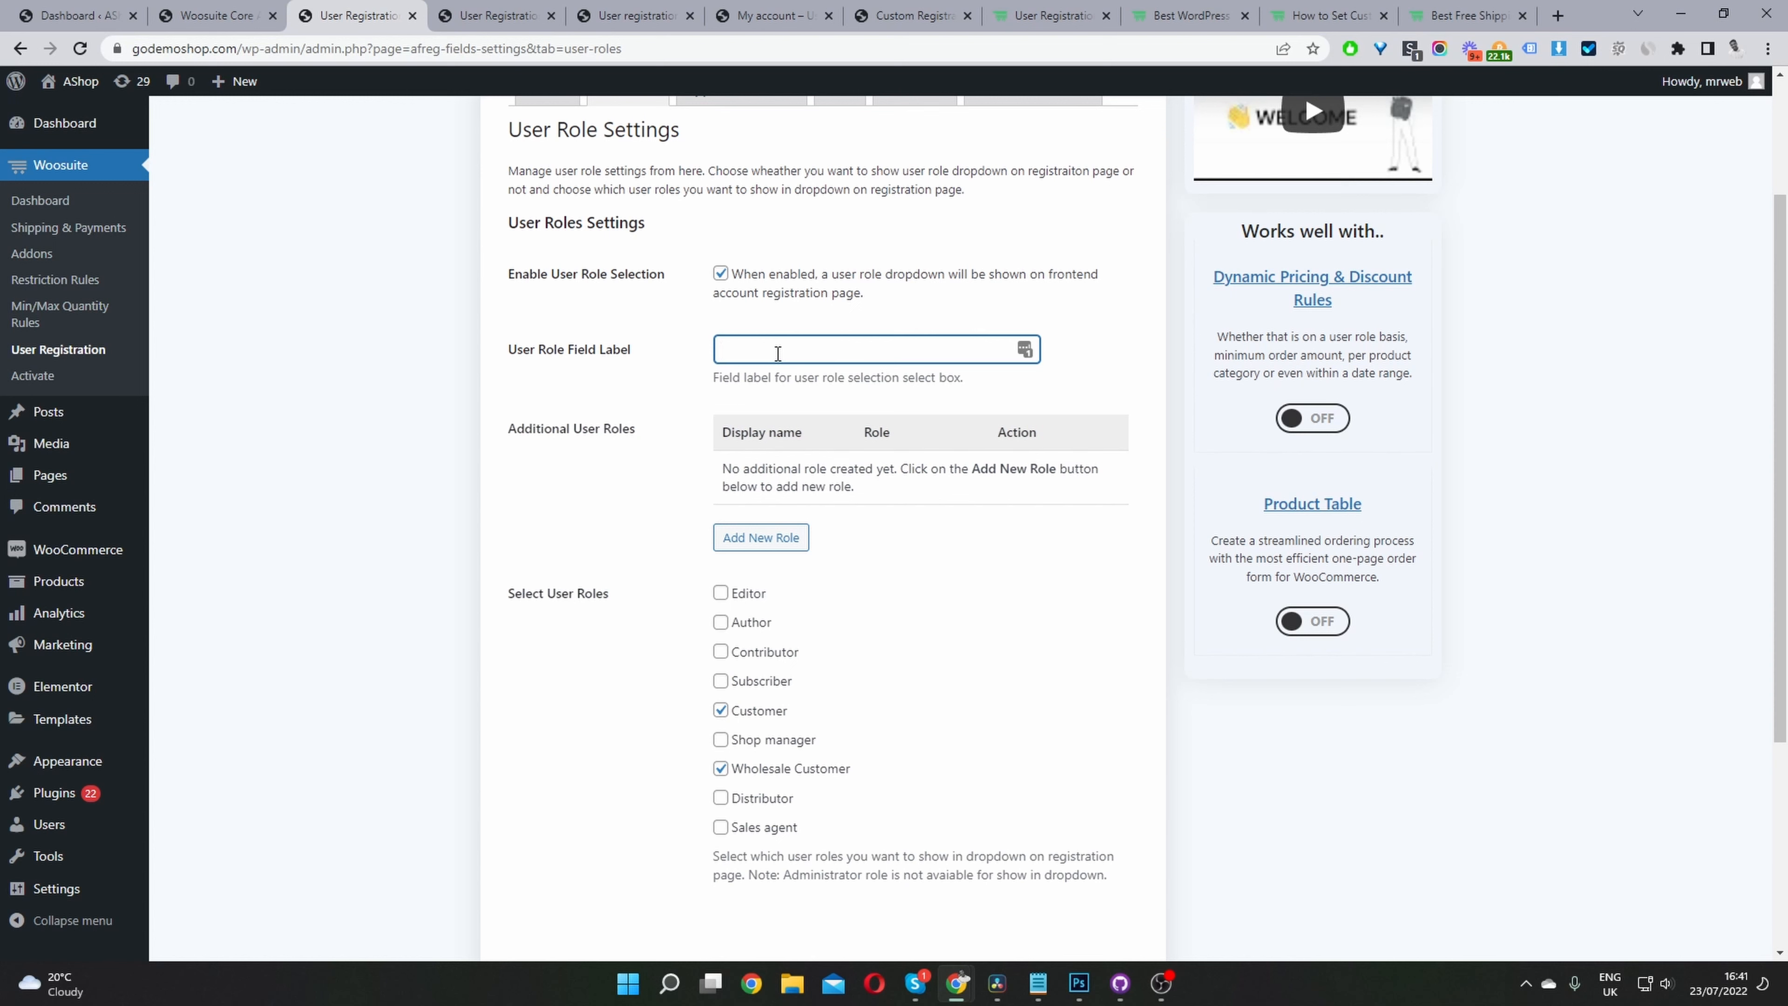
type("C")
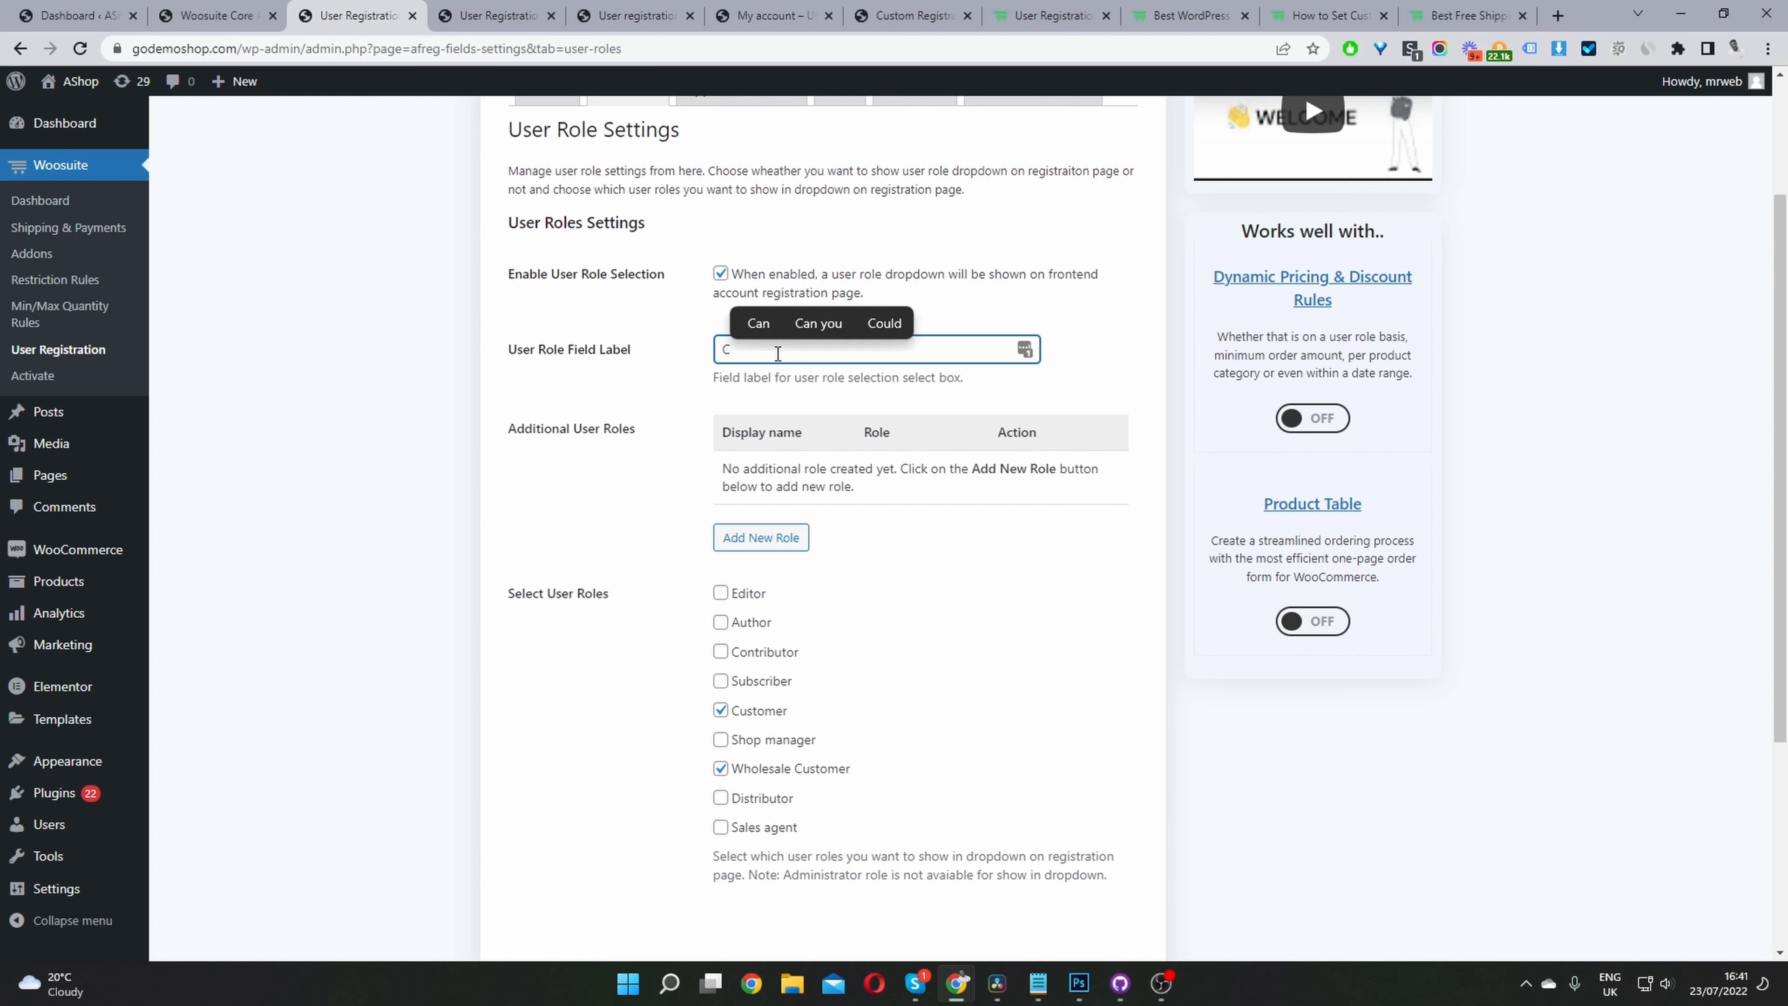
type("hoose account type")
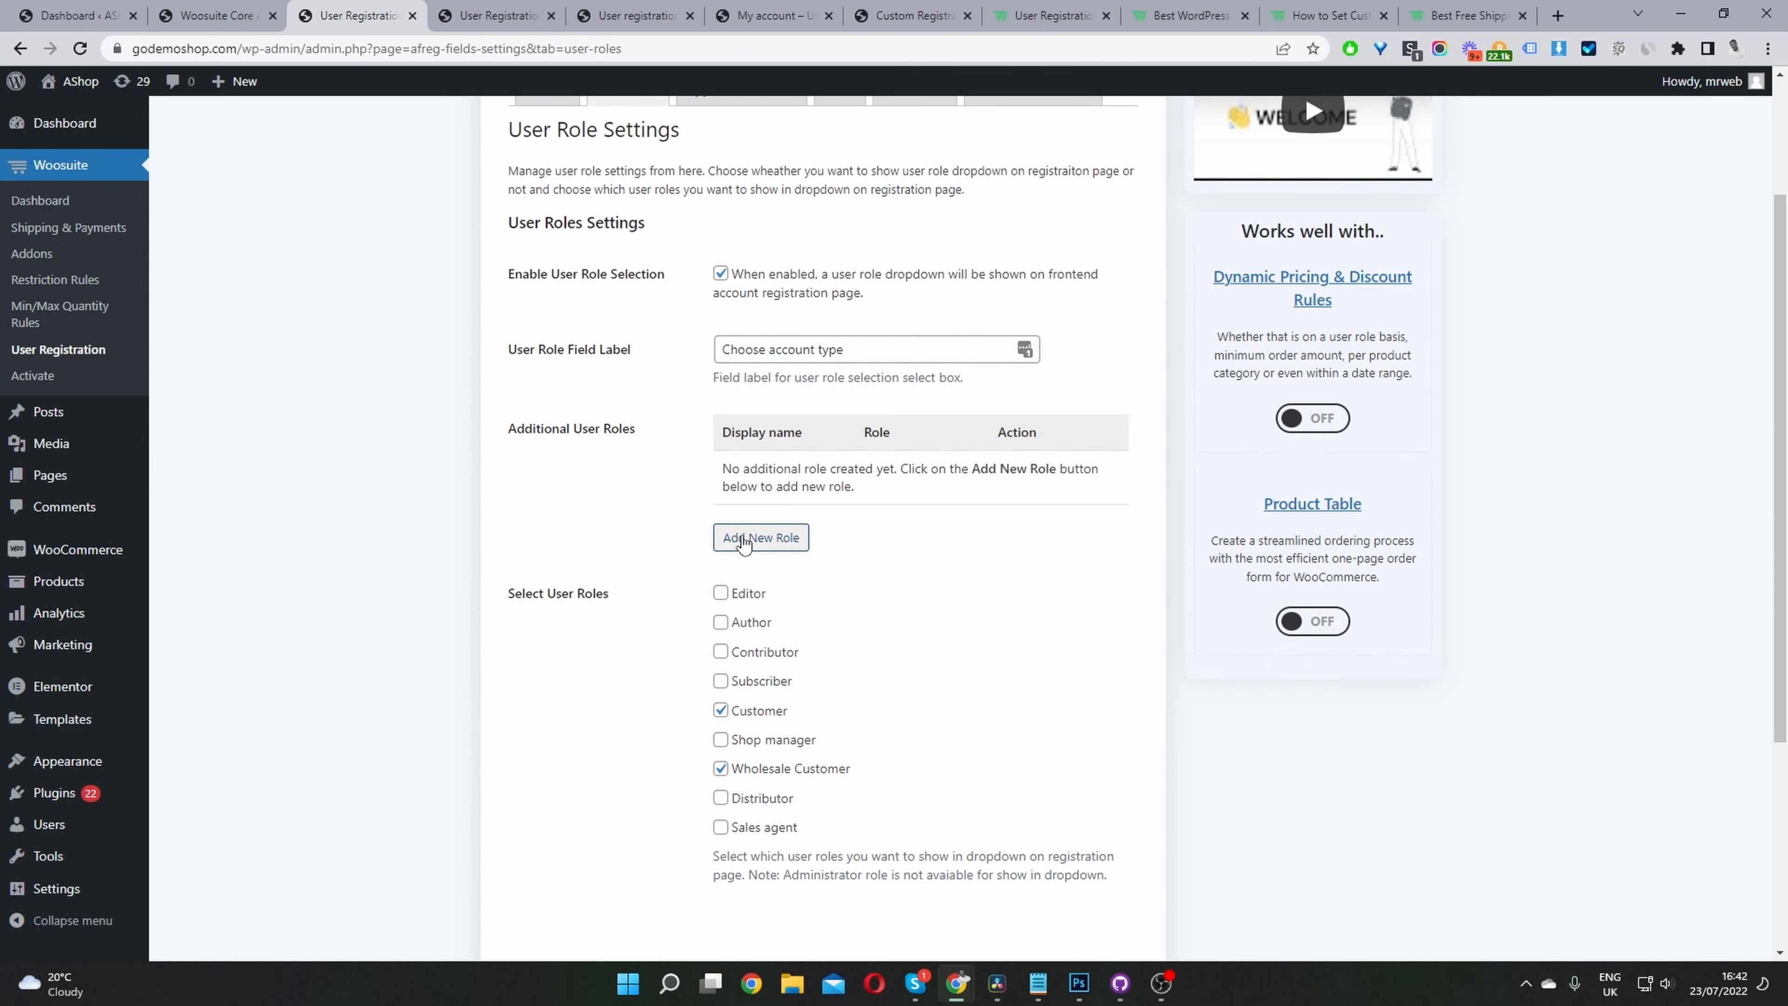
left_click(747, 544)
left_click(870, 428)
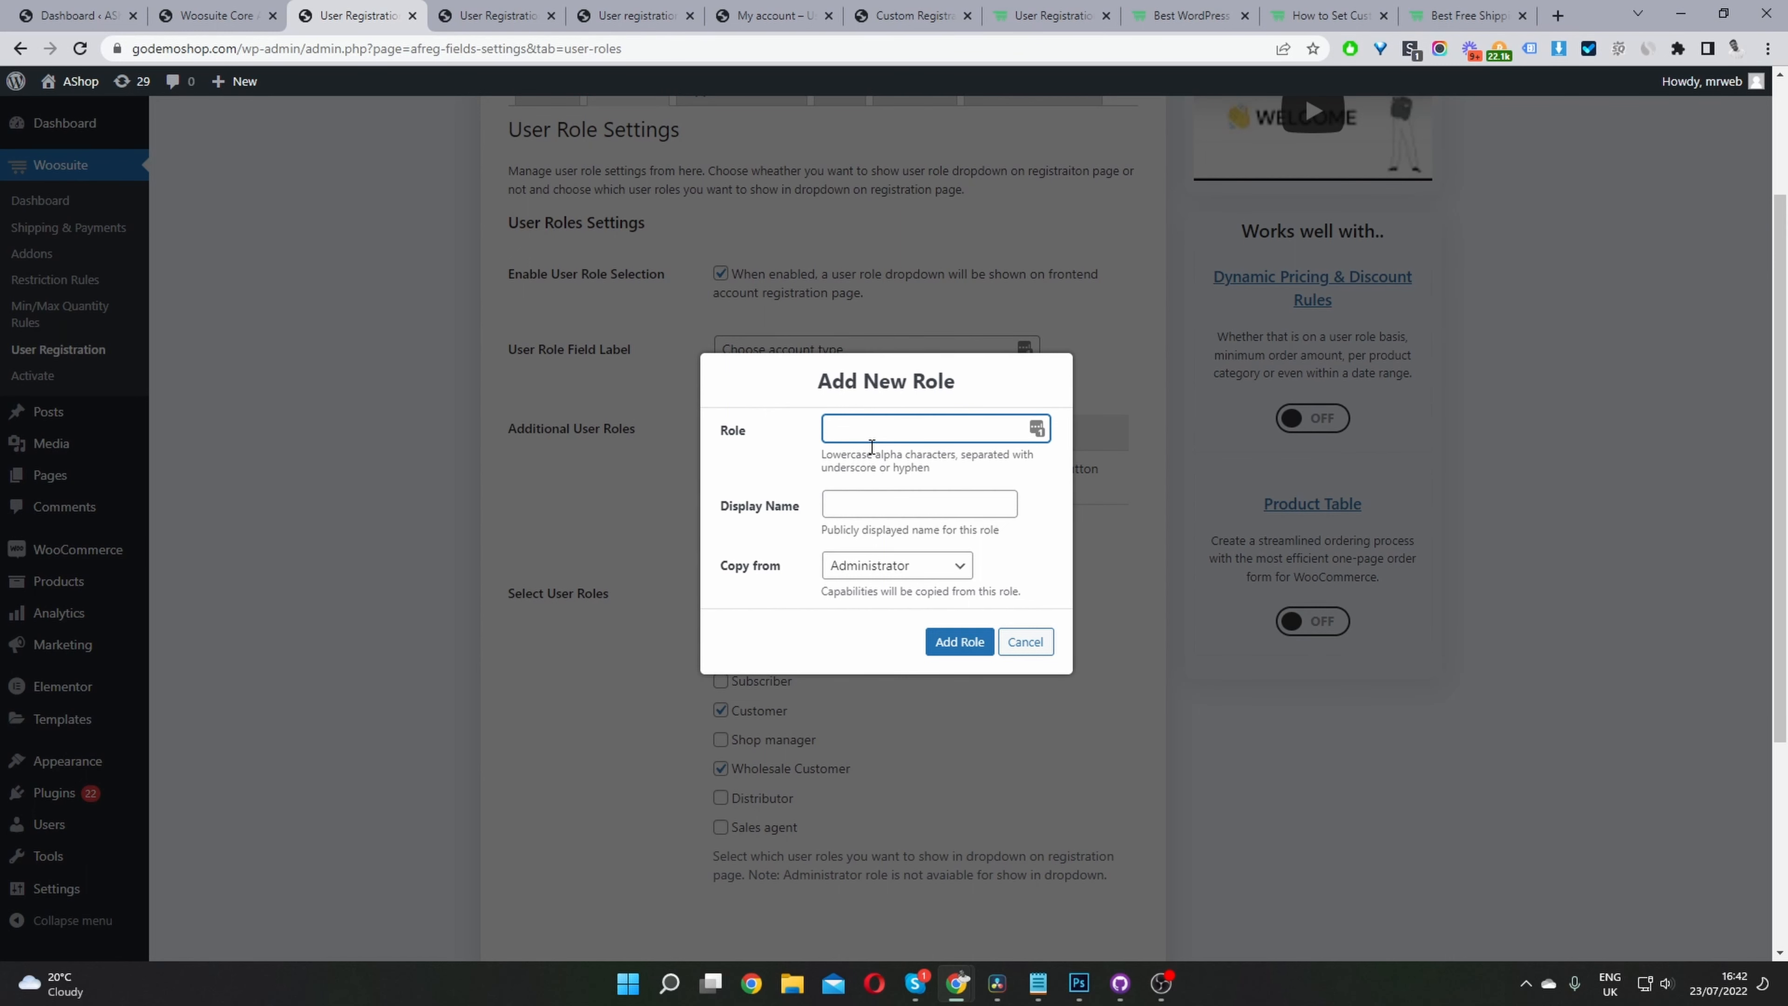
type("wholesale-tier-two")
left_click(851, 502)
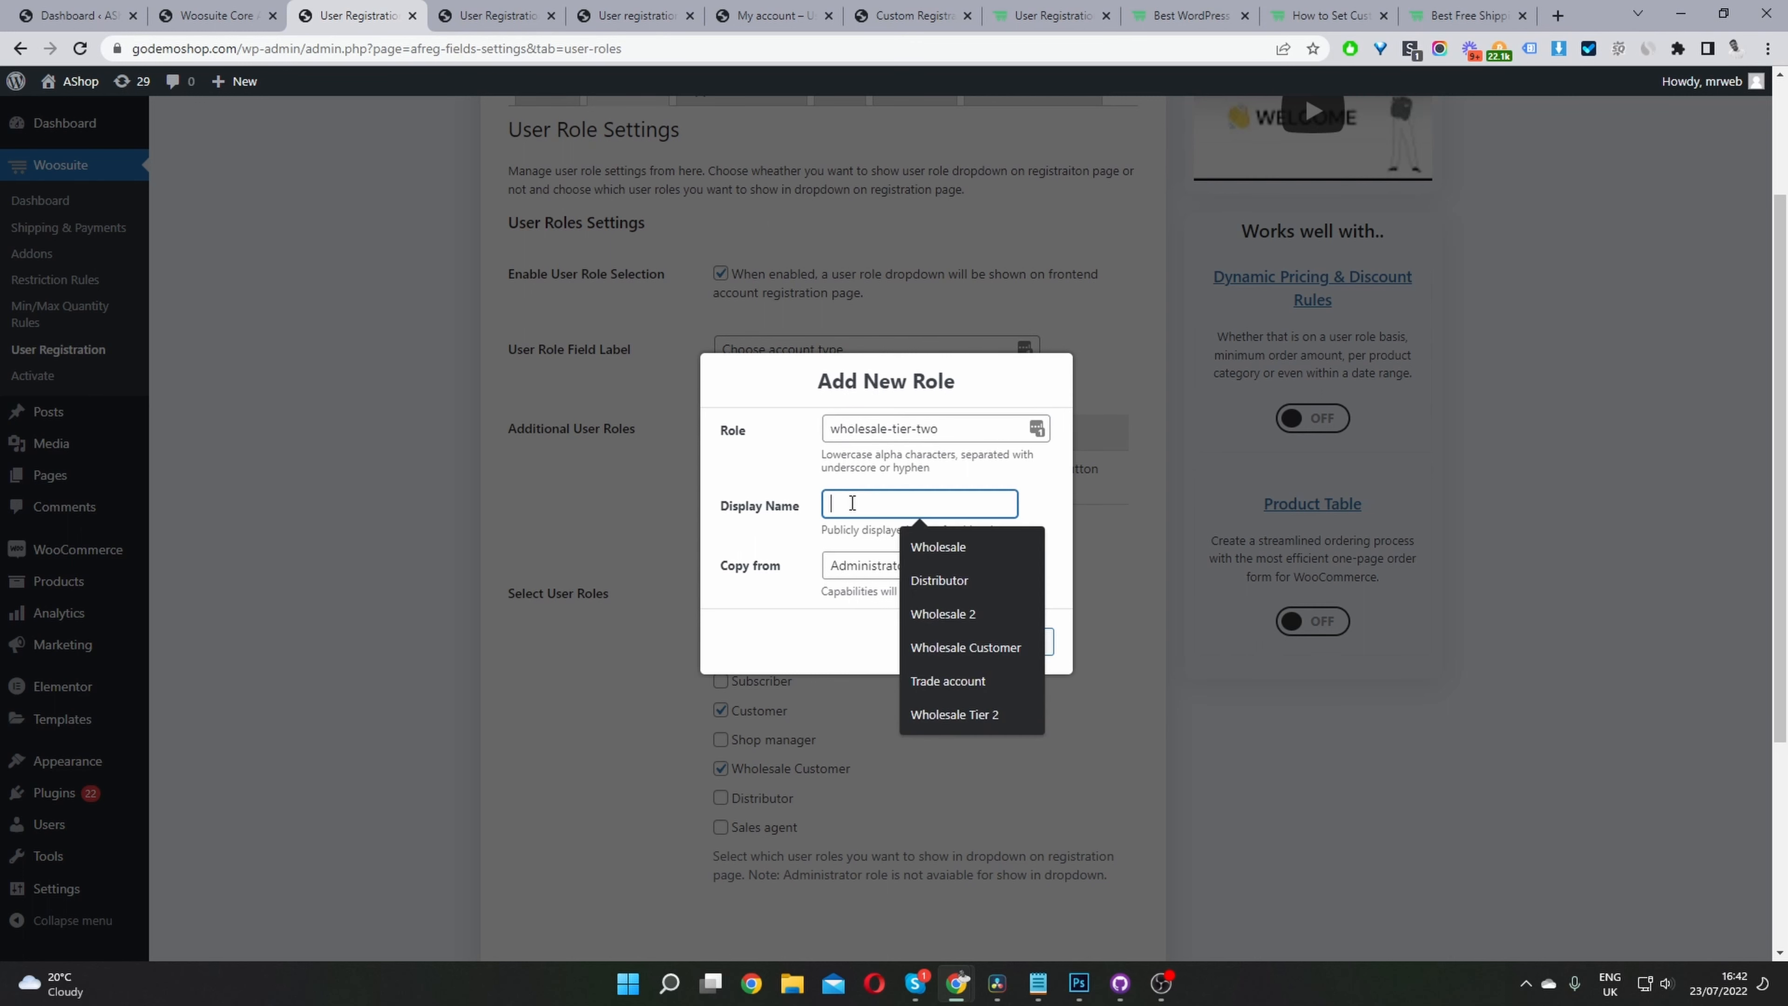
left_click(956, 713)
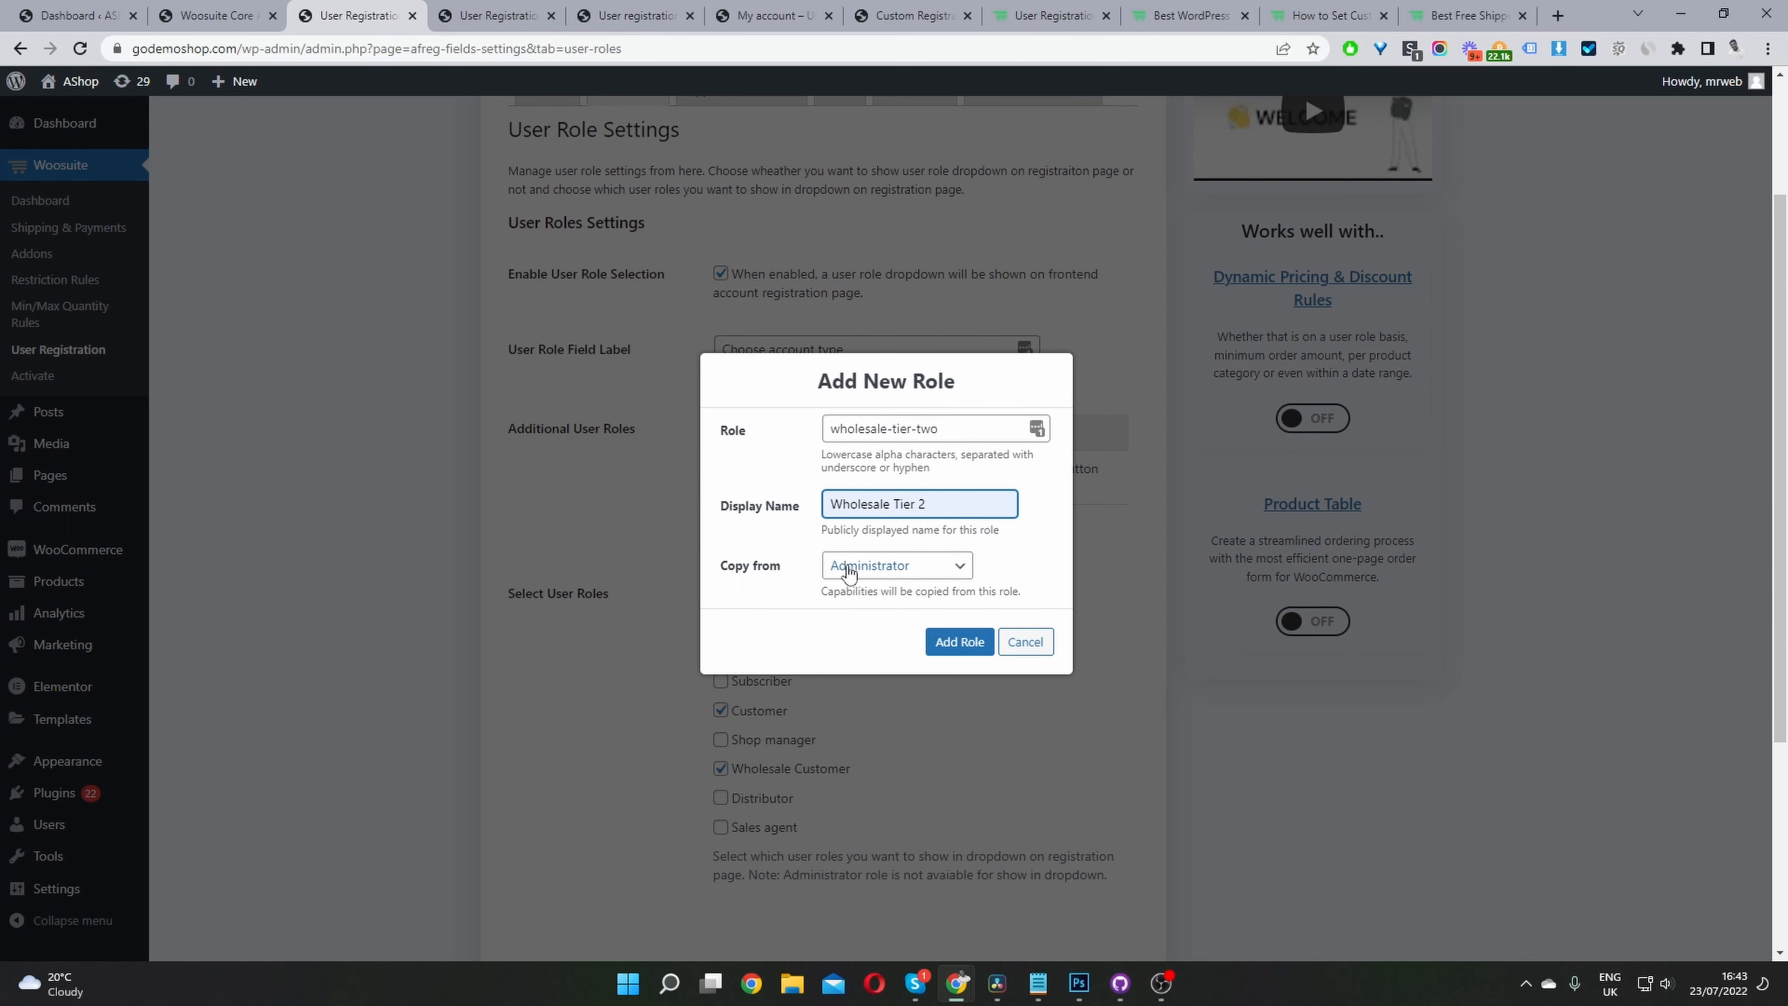
left_click(872, 576)
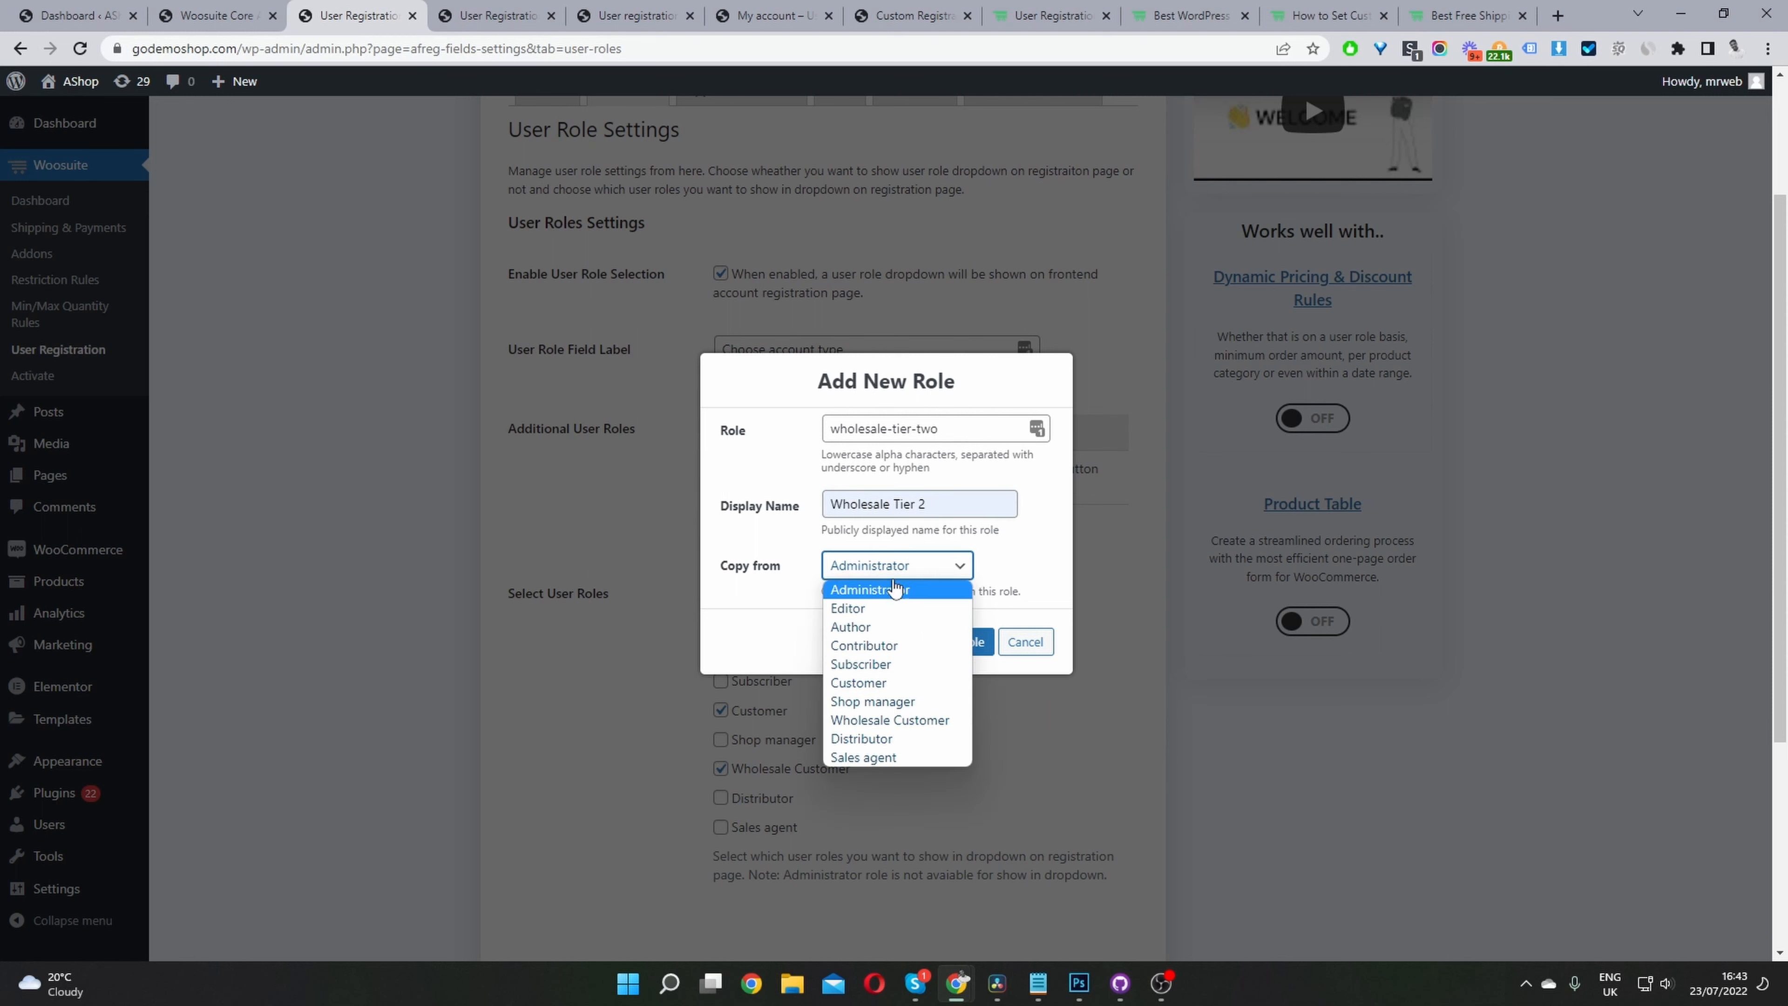
left_click(880, 683)
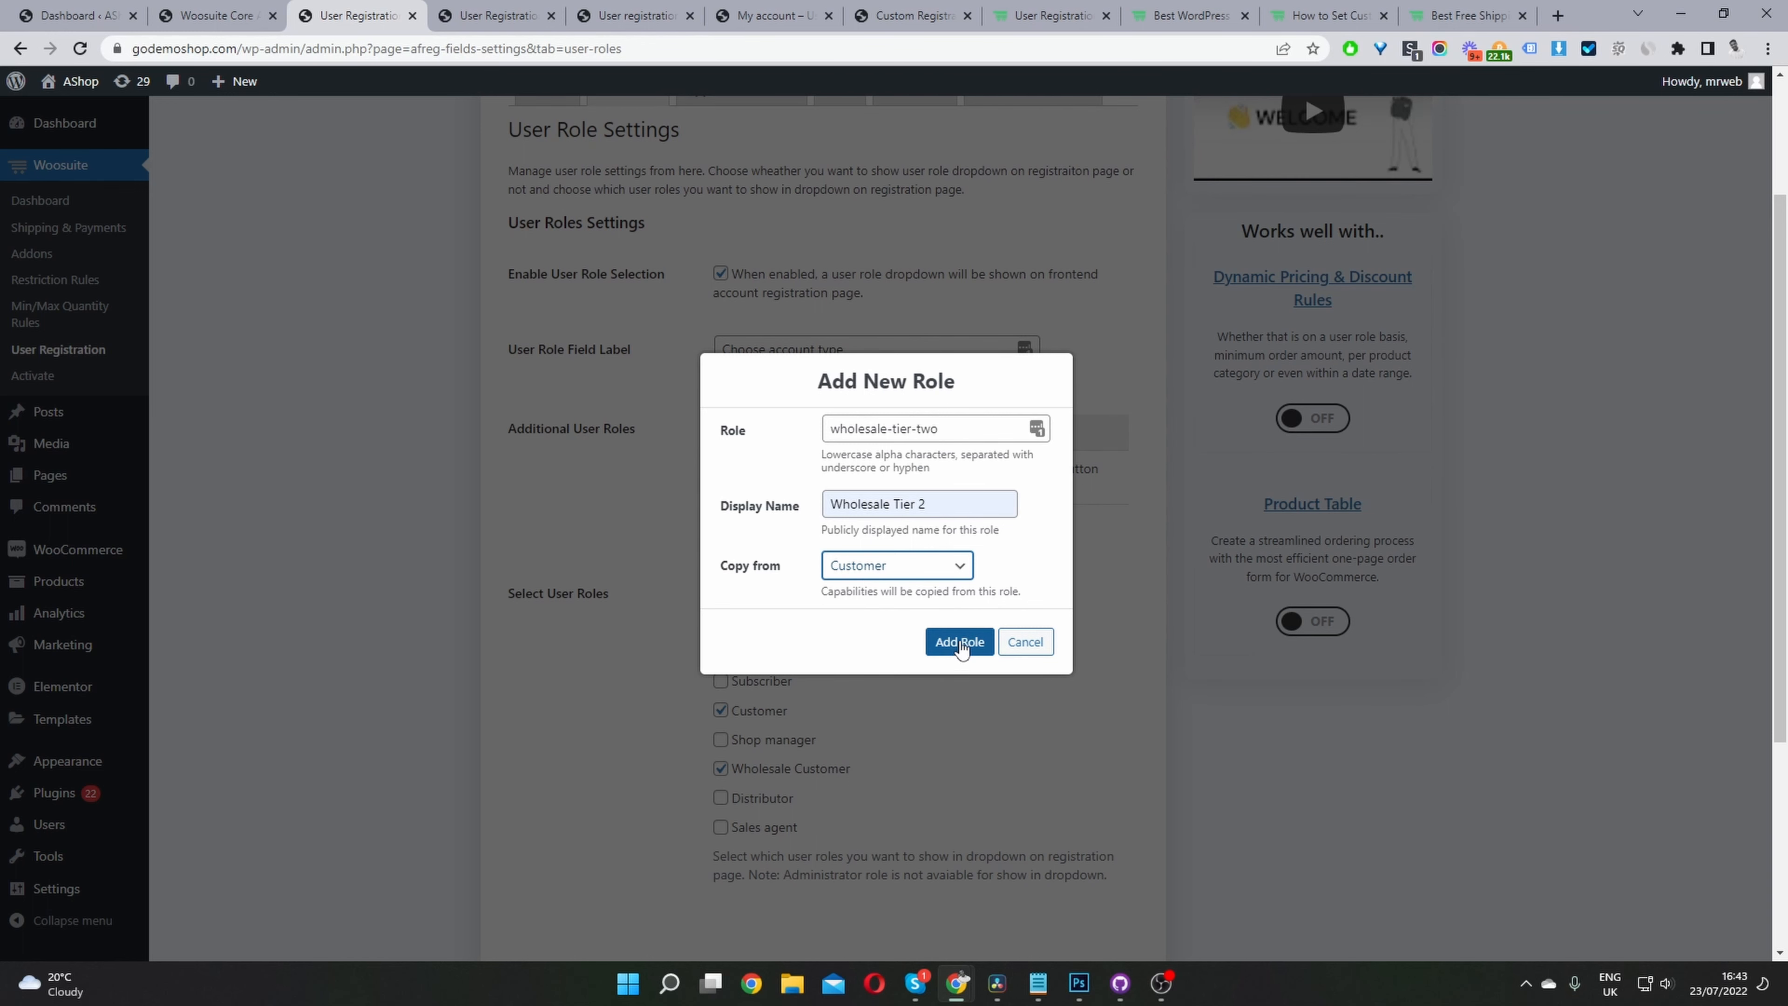
left_click(1025, 642)
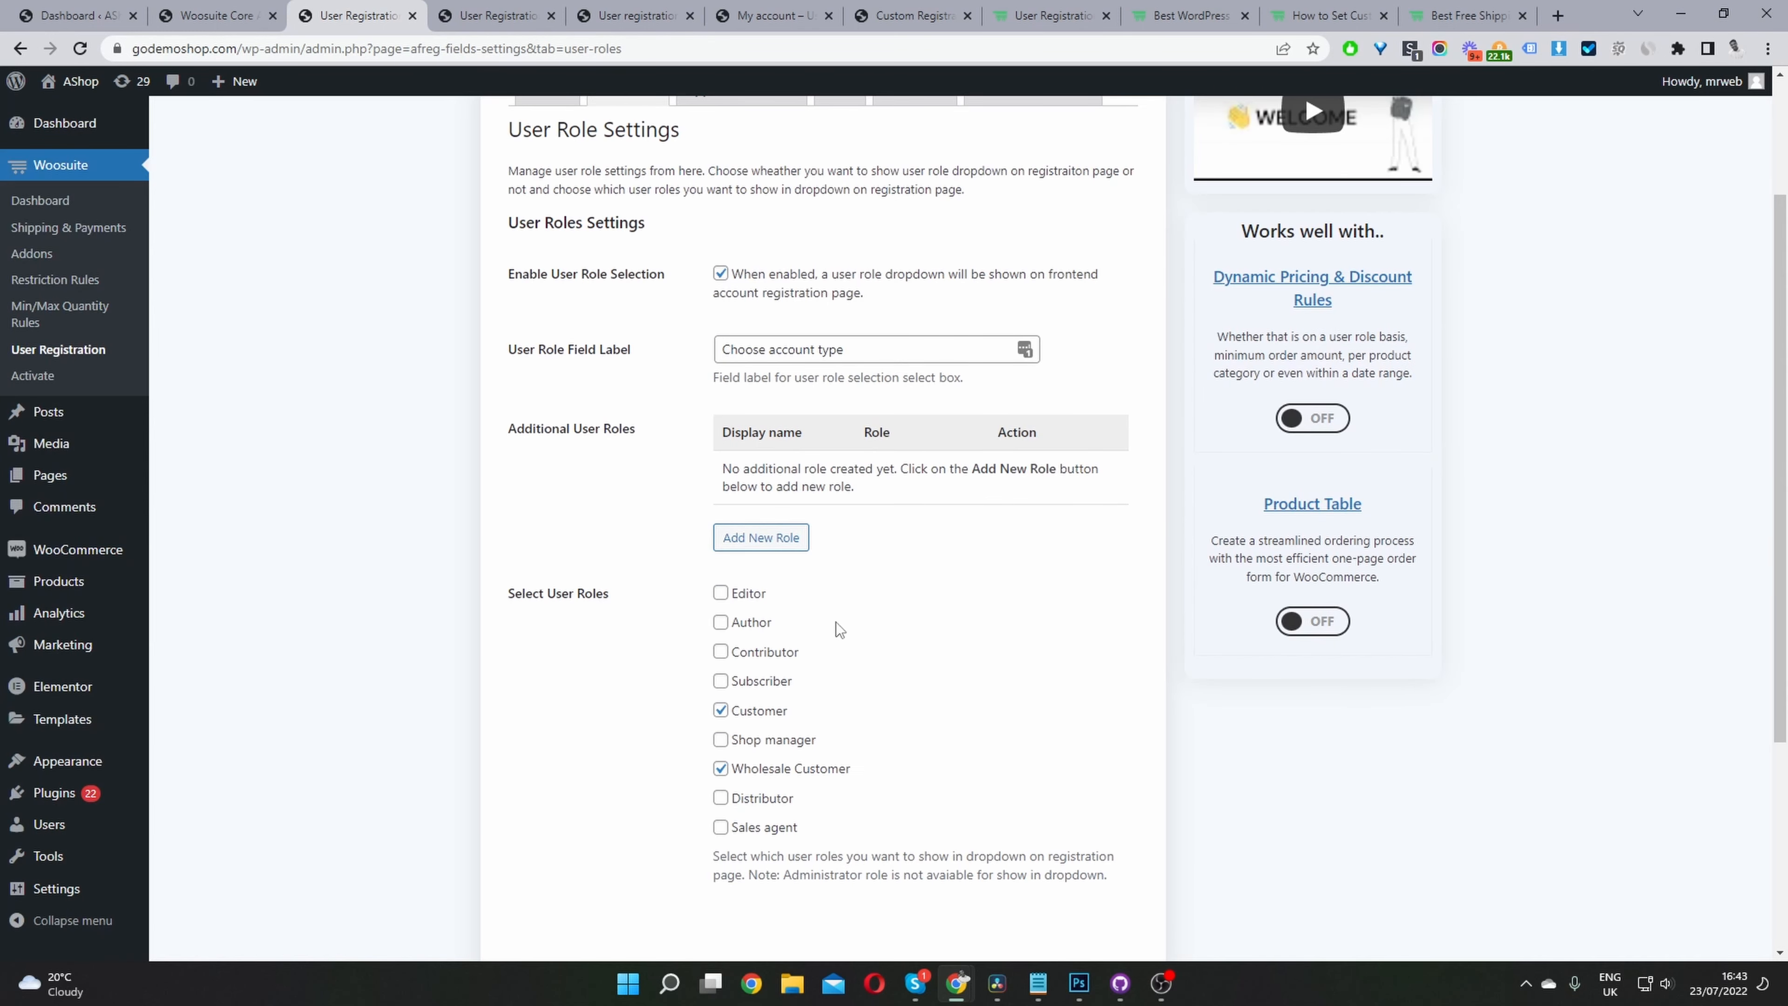
Step: Review the roles selected for the registration dropdown and save the user role settings
scroll(851, 623, "down", 3)
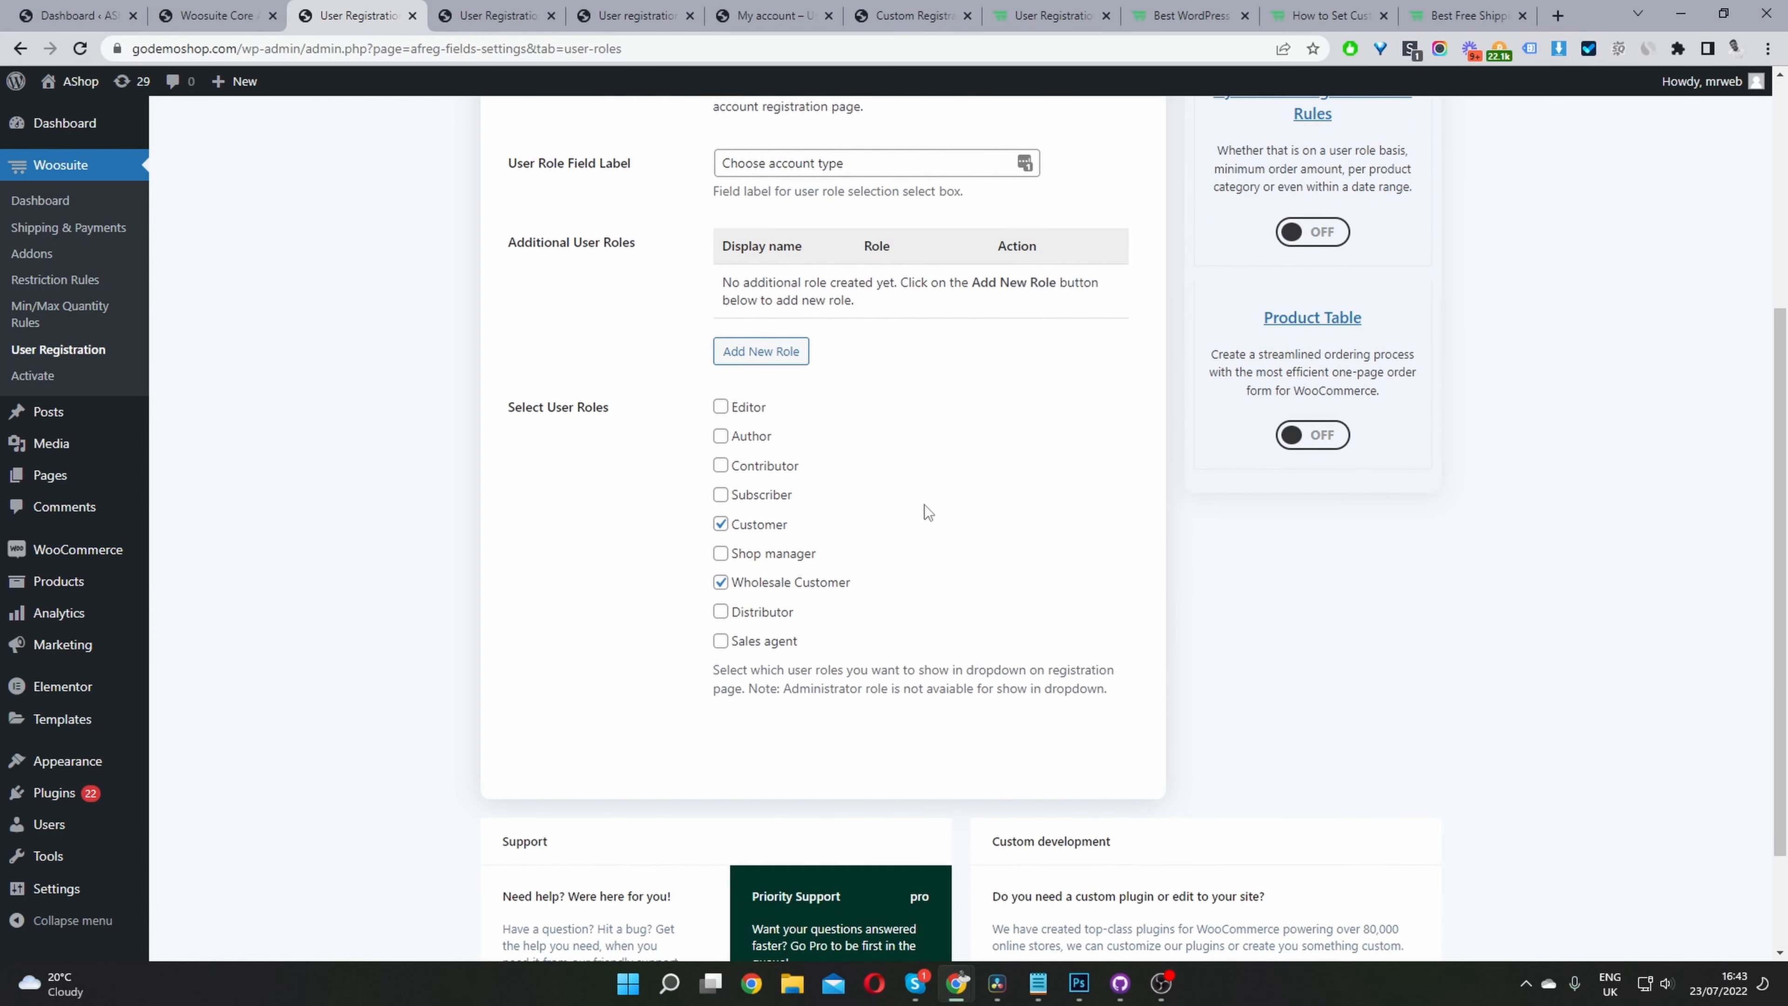
scroll(923, 514, "up", 6)
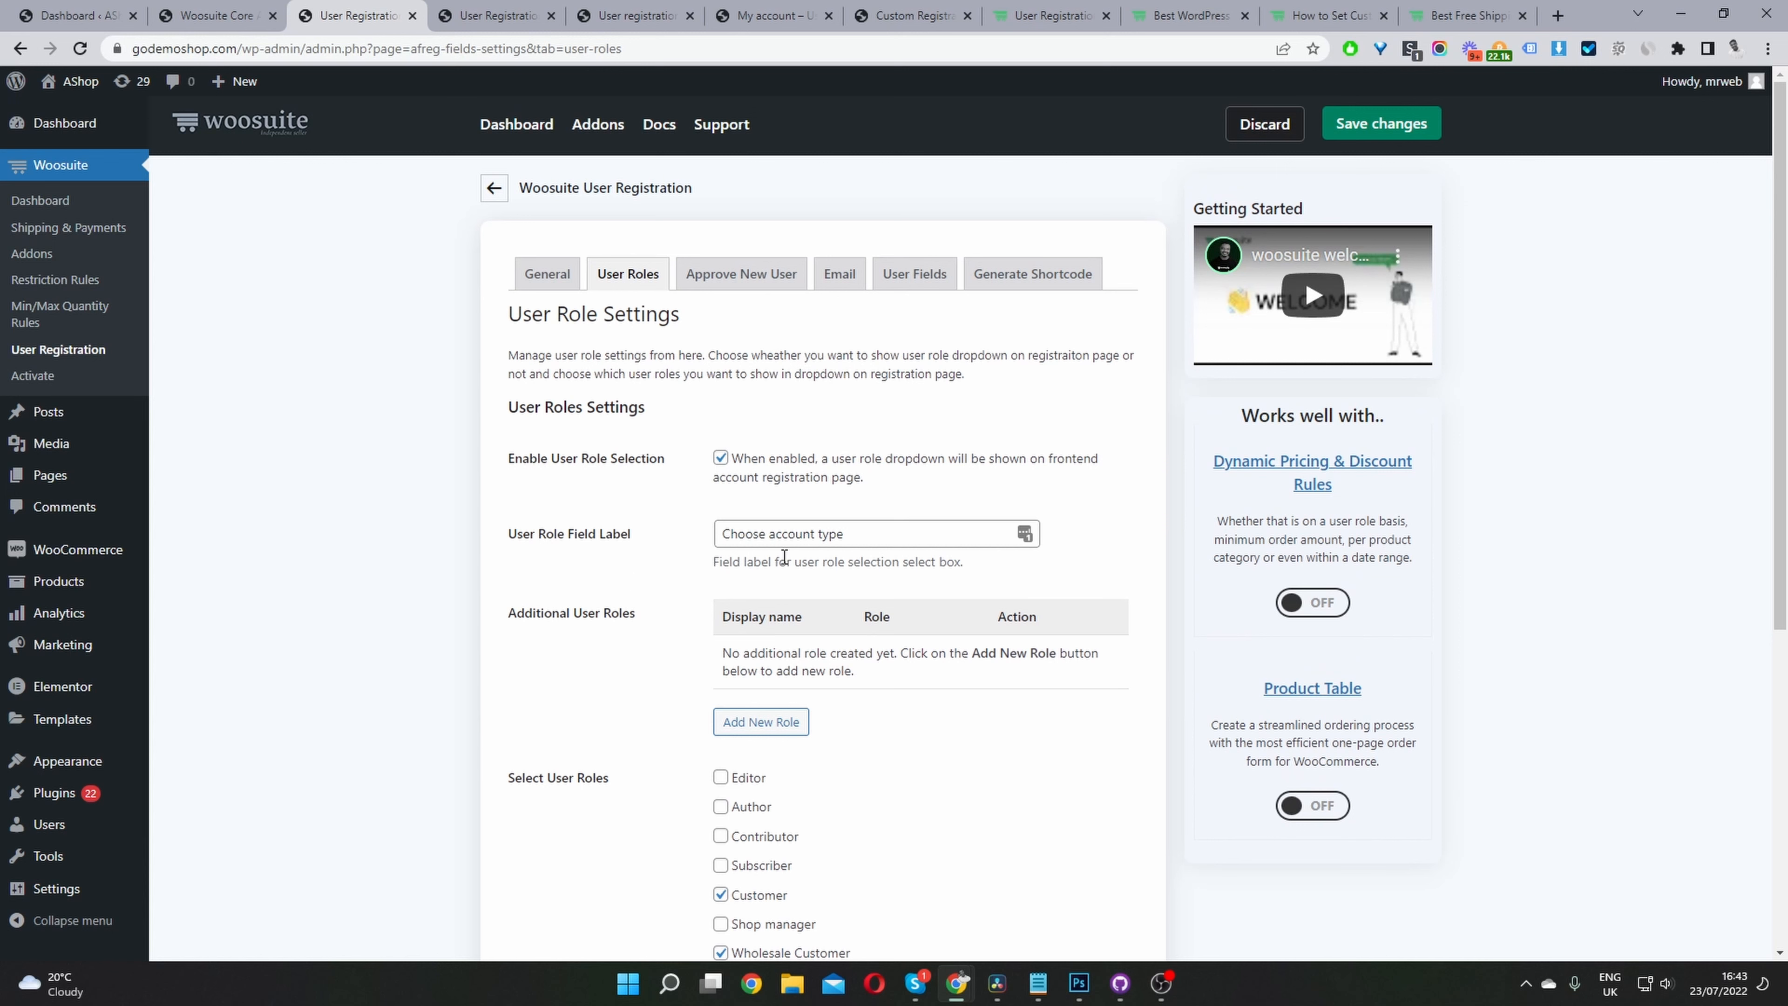
left_click_drag(787, 537, 831, 515)
left_click(1381, 124)
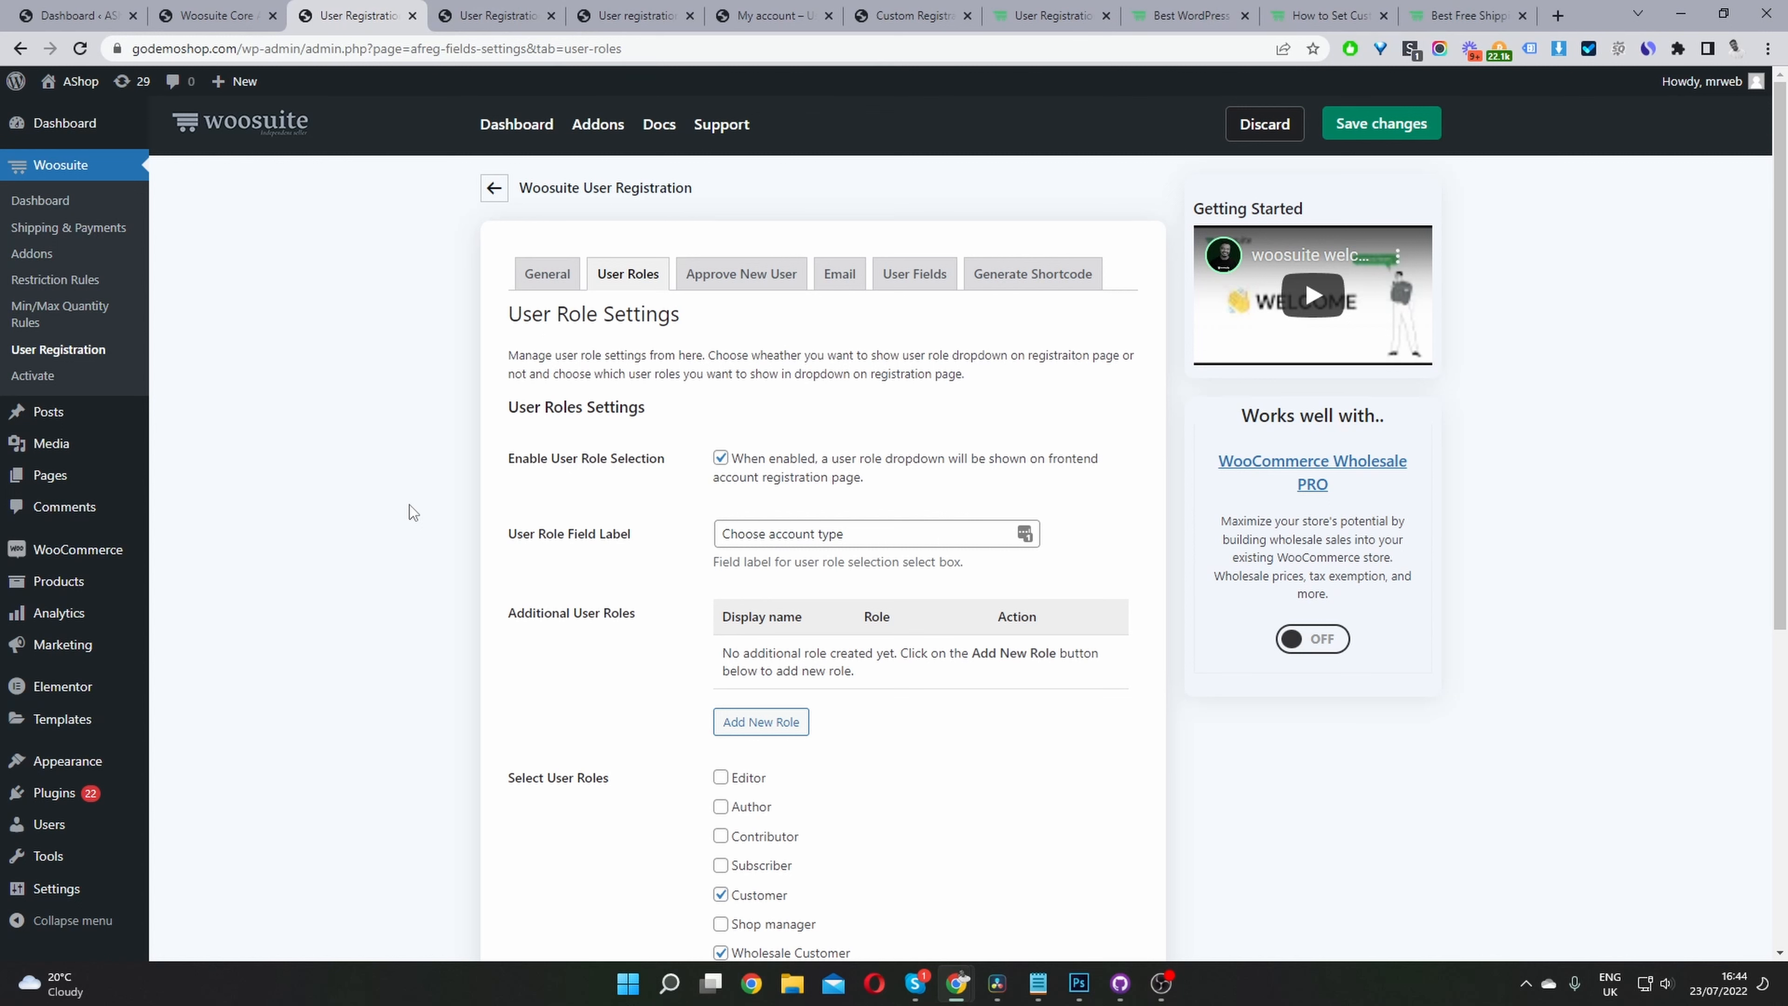
Step: Check in WooCommerce's Accounts & Privacy settings that customers can create an account on the "My account" page
mouse_move(117, 548)
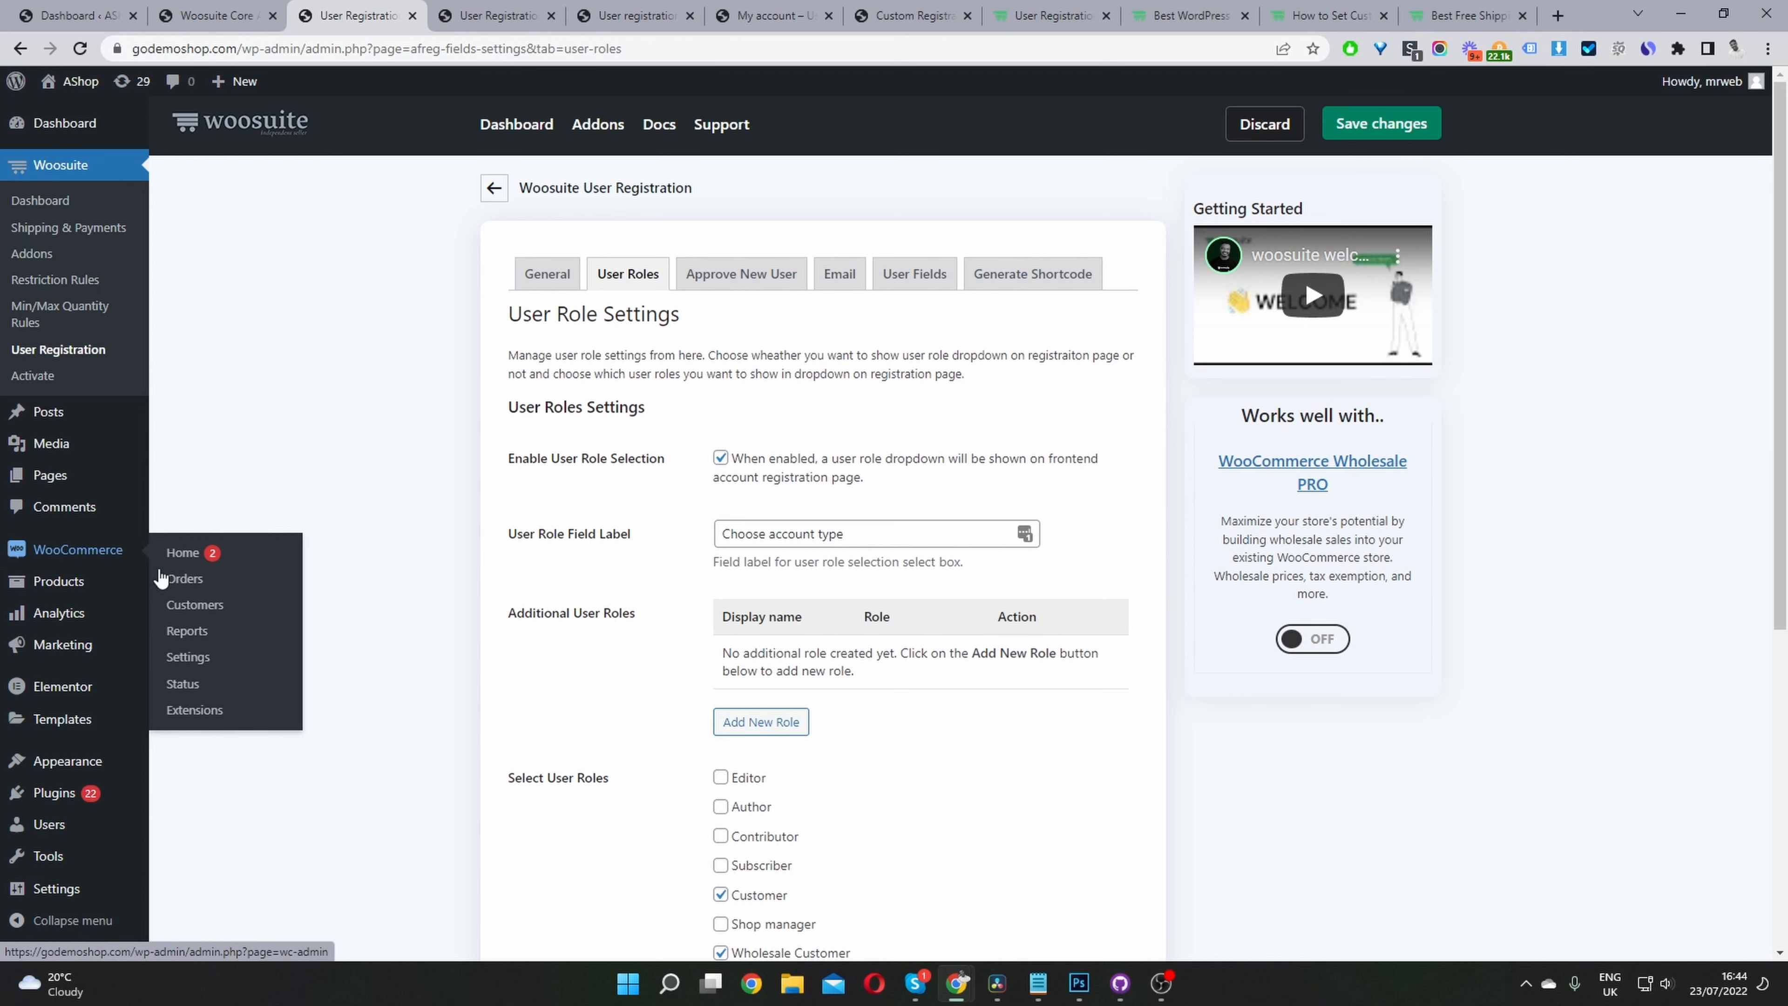
middle_click(189, 660)
left_click(458, 16)
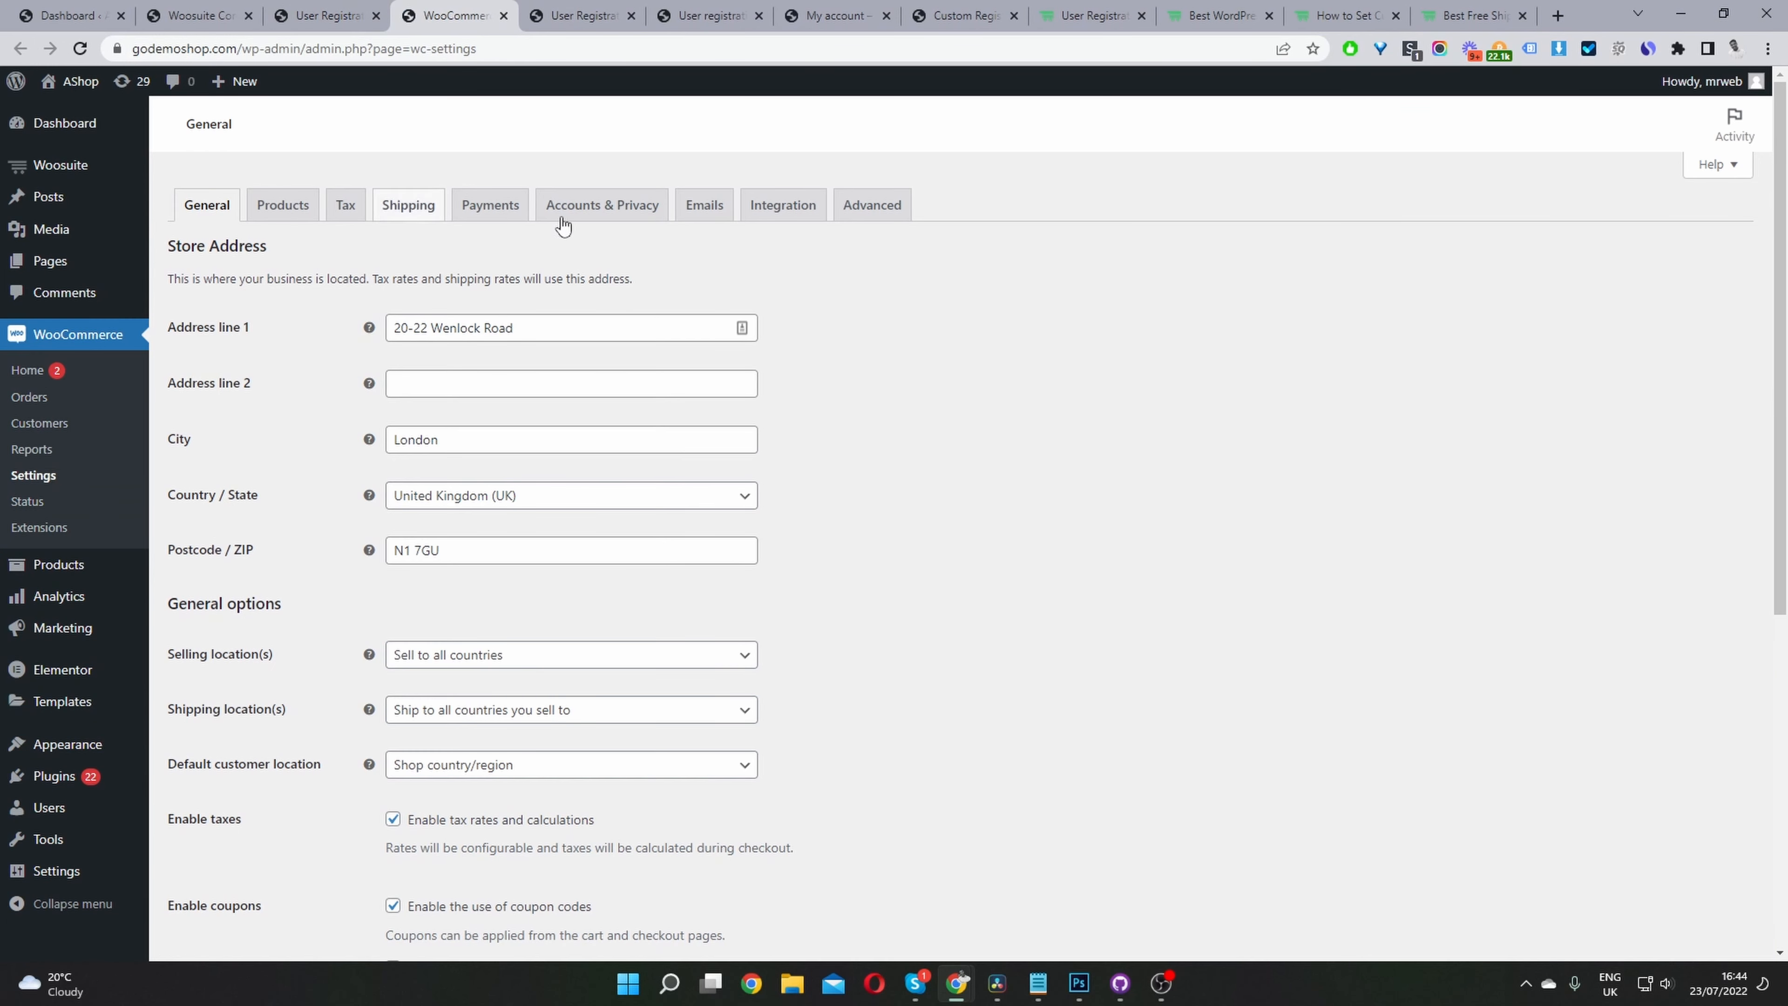
left_click(625, 215)
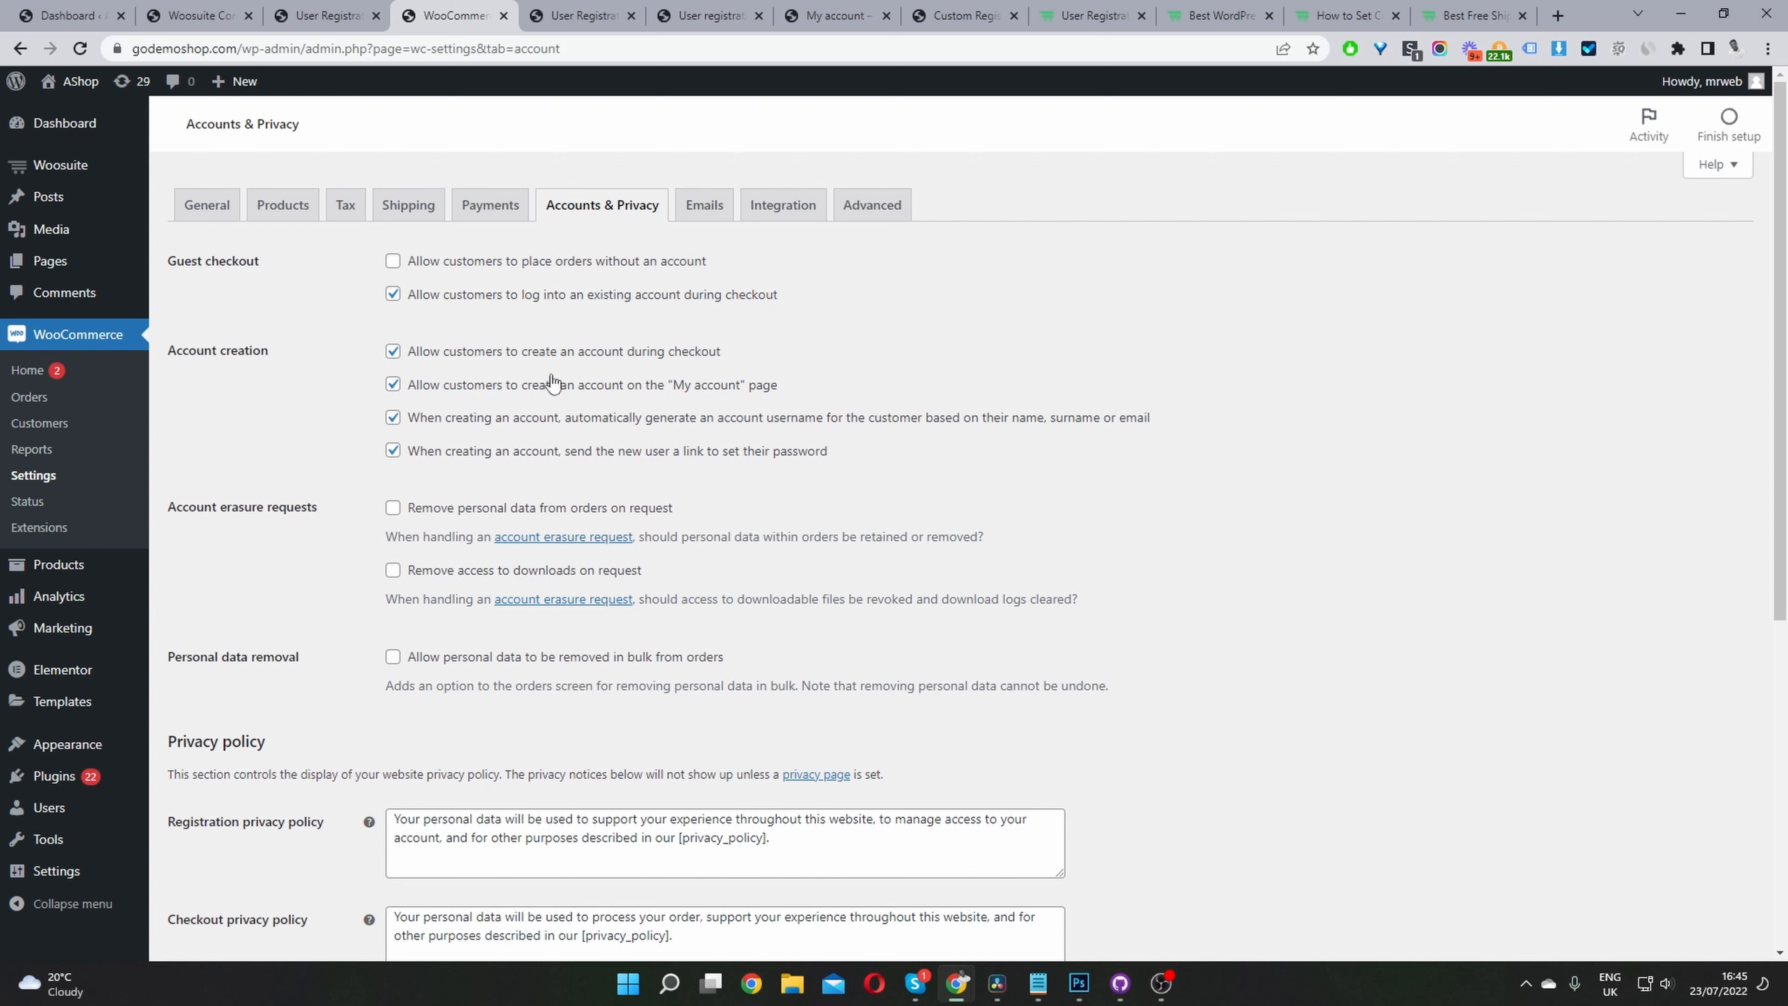
left_click(395, 387)
left_click(395, 387)
Step: Return to the Woosuite User Registration settings and enable manual approval of newly registered users
left_click(325, 15)
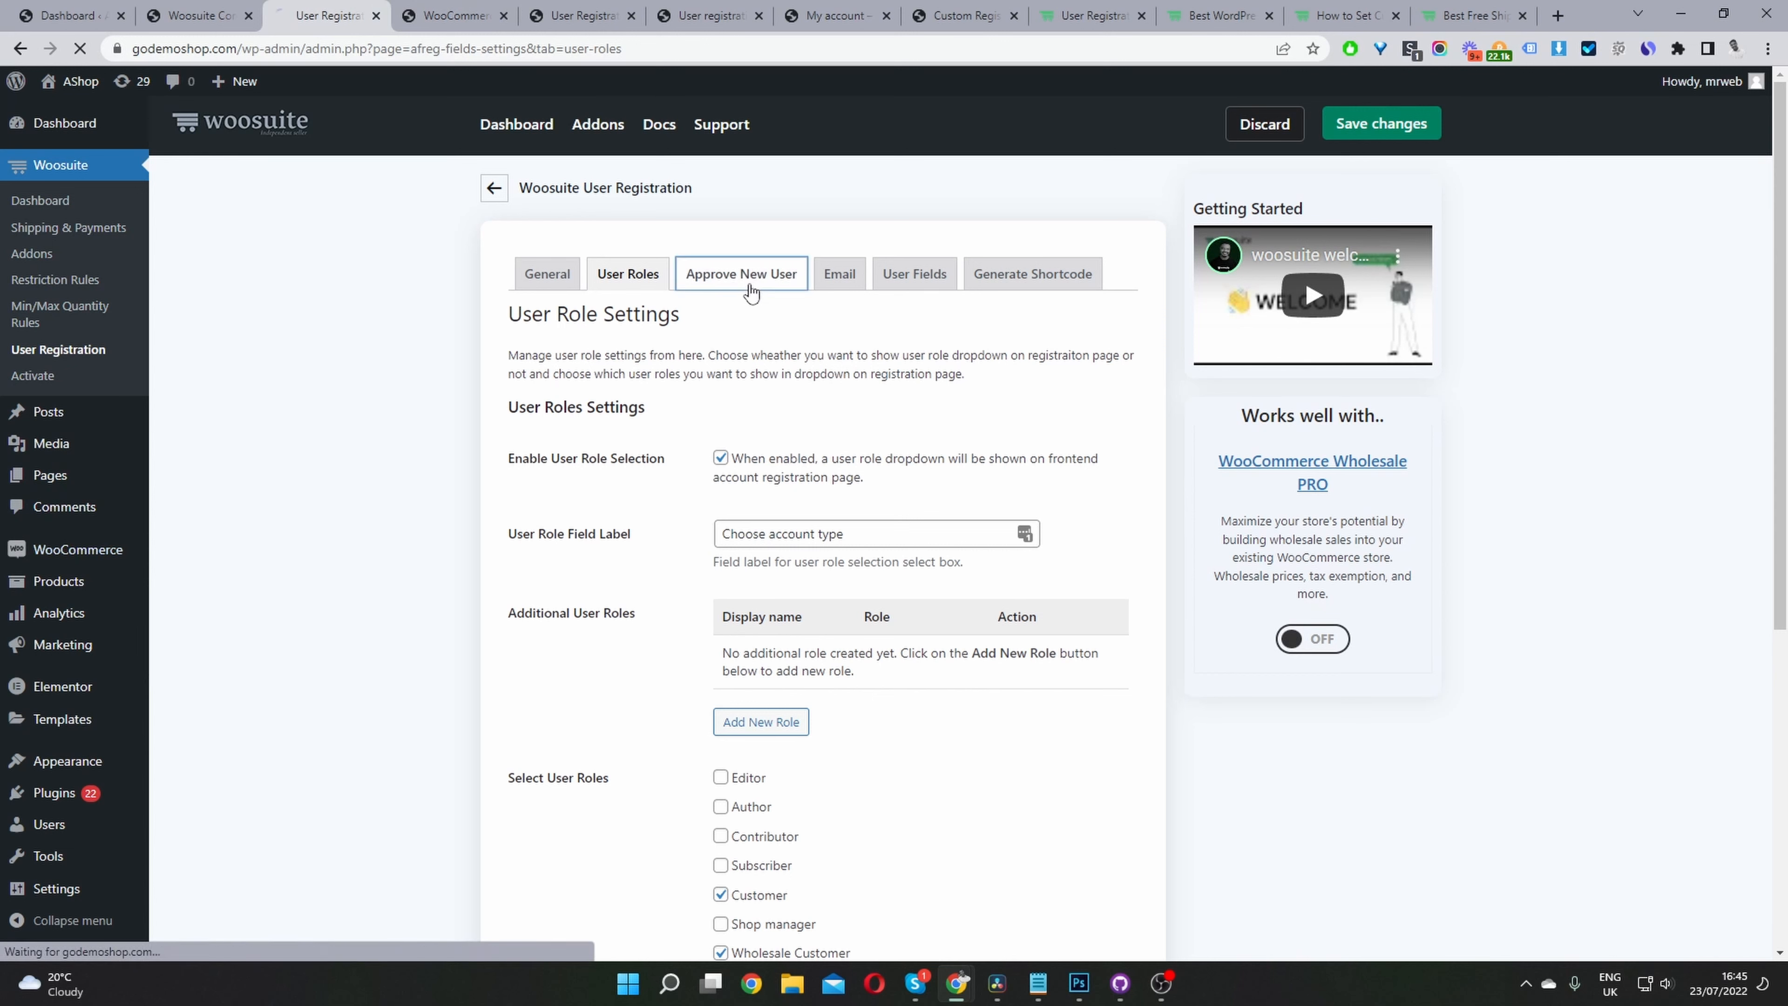
left_click(751, 290)
left_click(723, 442)
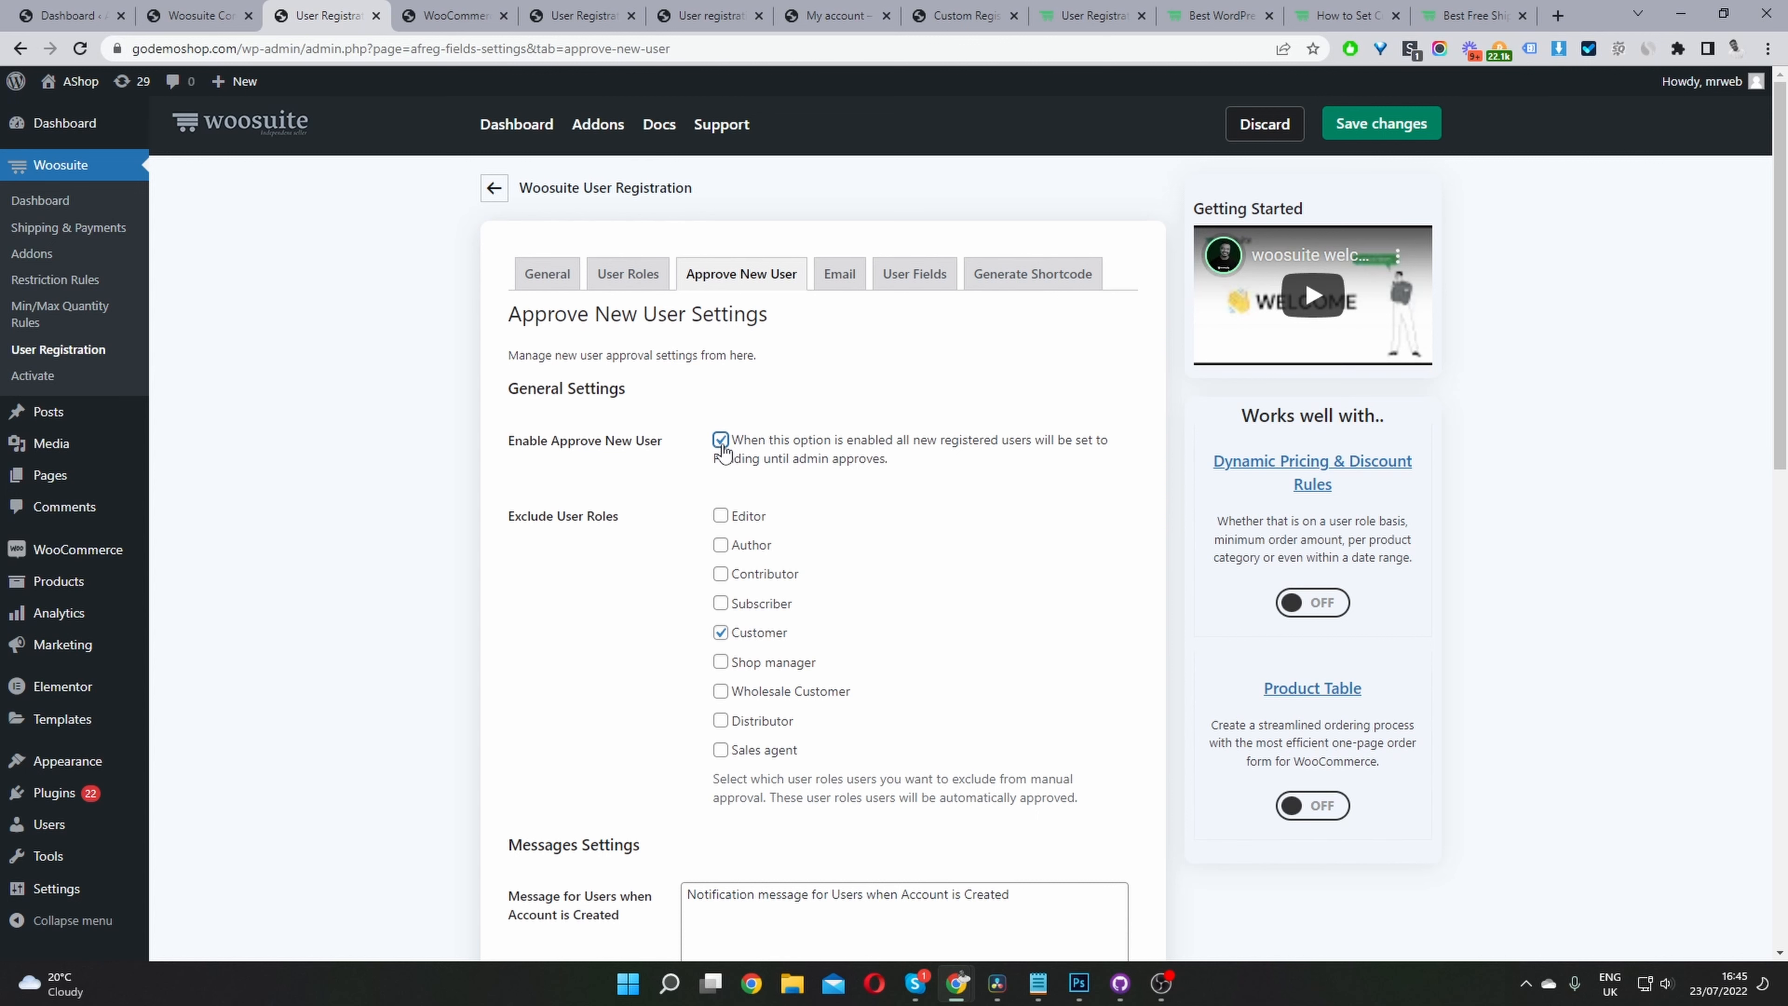
left_click(724, 443)
scroll(1010, 488, "down", 3)
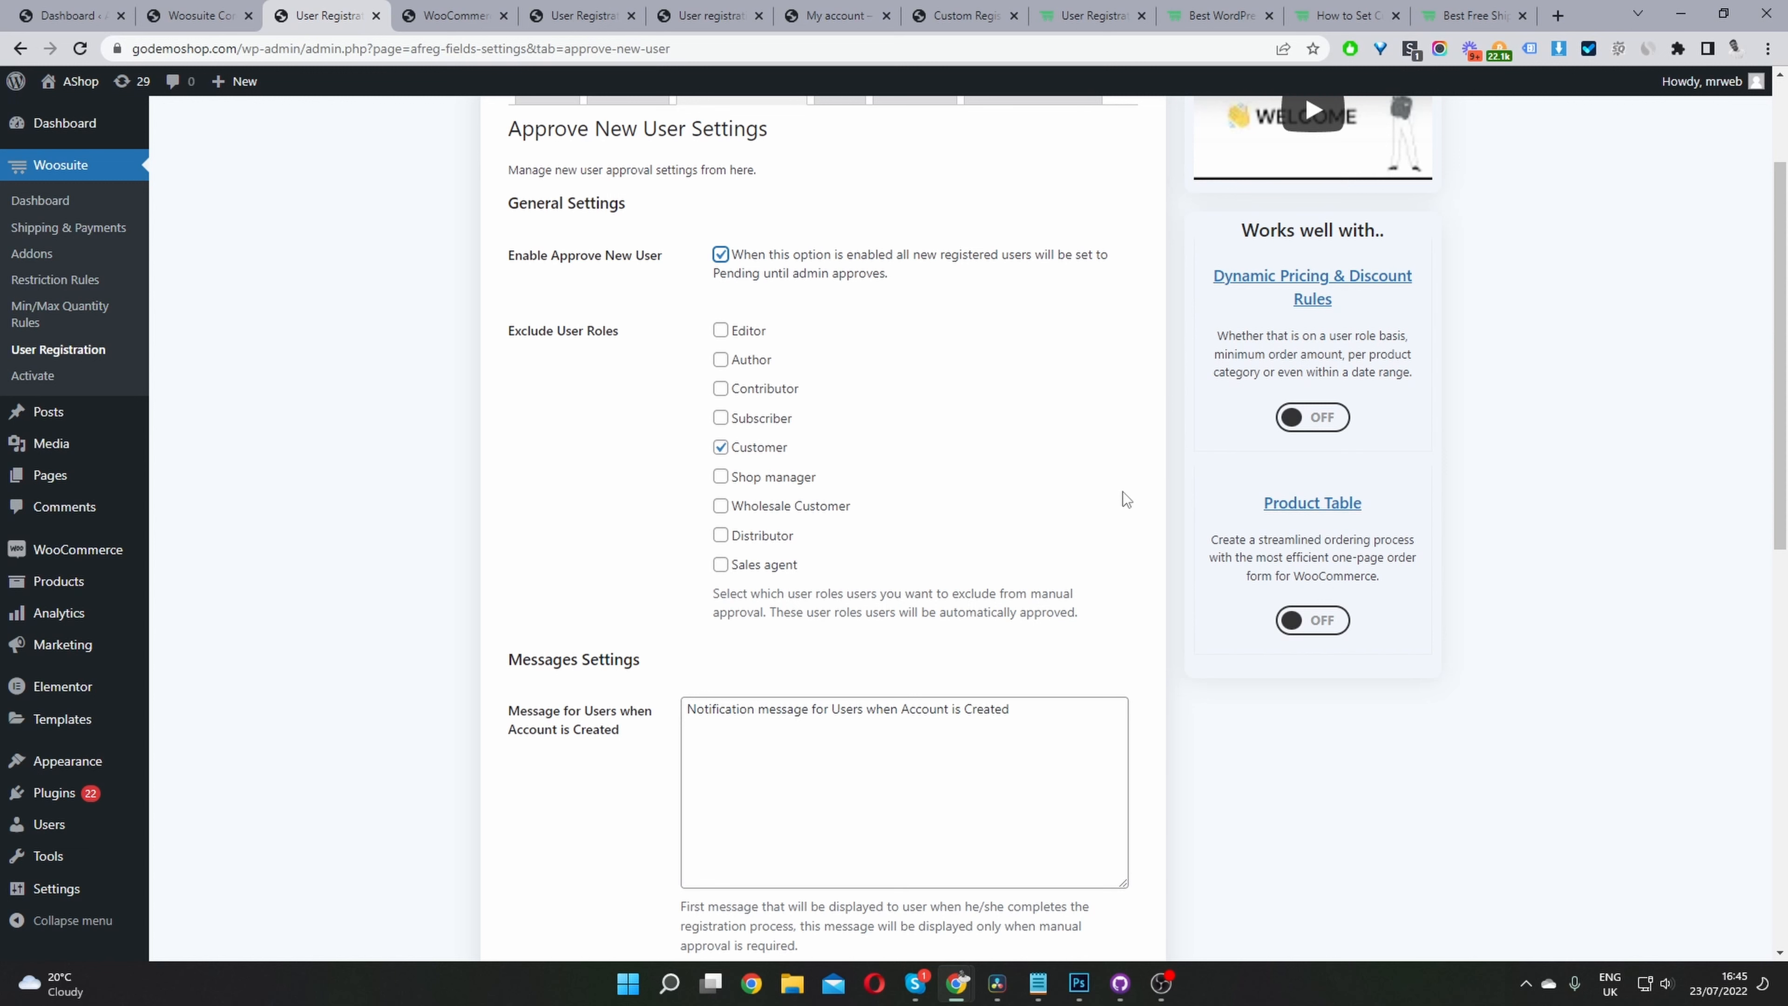
Step: Check the Customer role's exclusion from manual approval and review the notification messages for created, pending and disapproved accounts
left_click(735, 448)
scroll(725, 462, "down", 4)
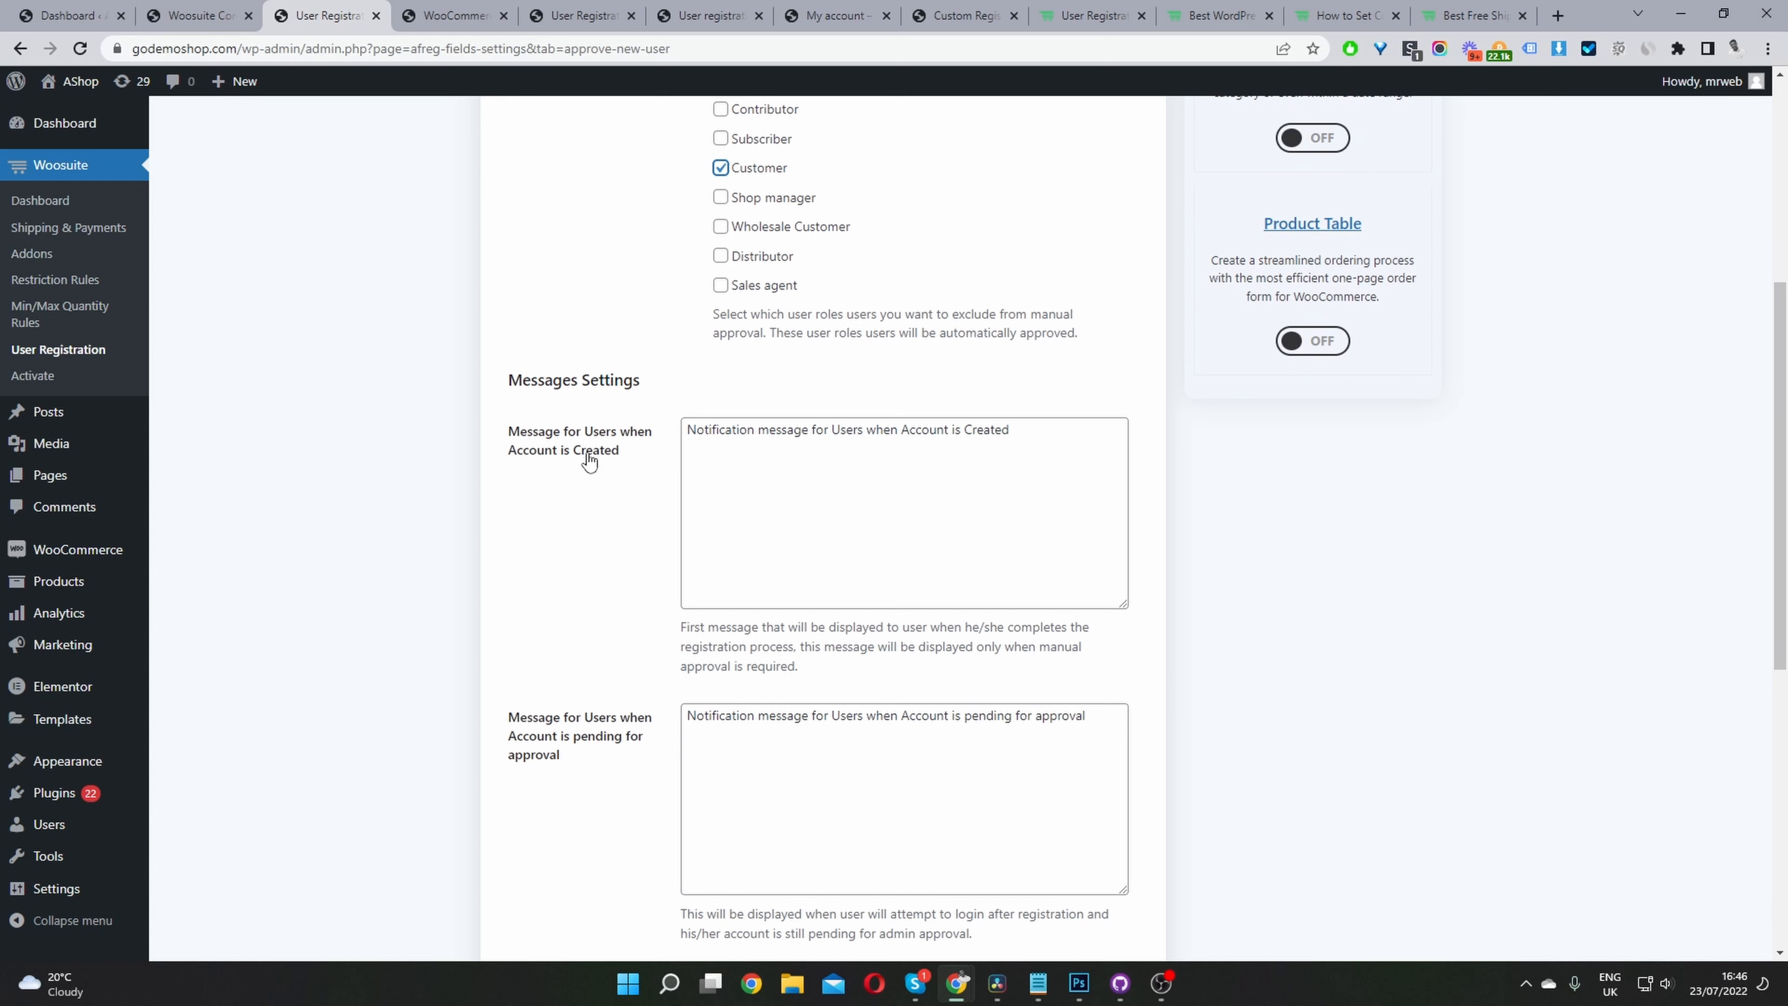
left_click_drag(711, 434, 1048, 442)
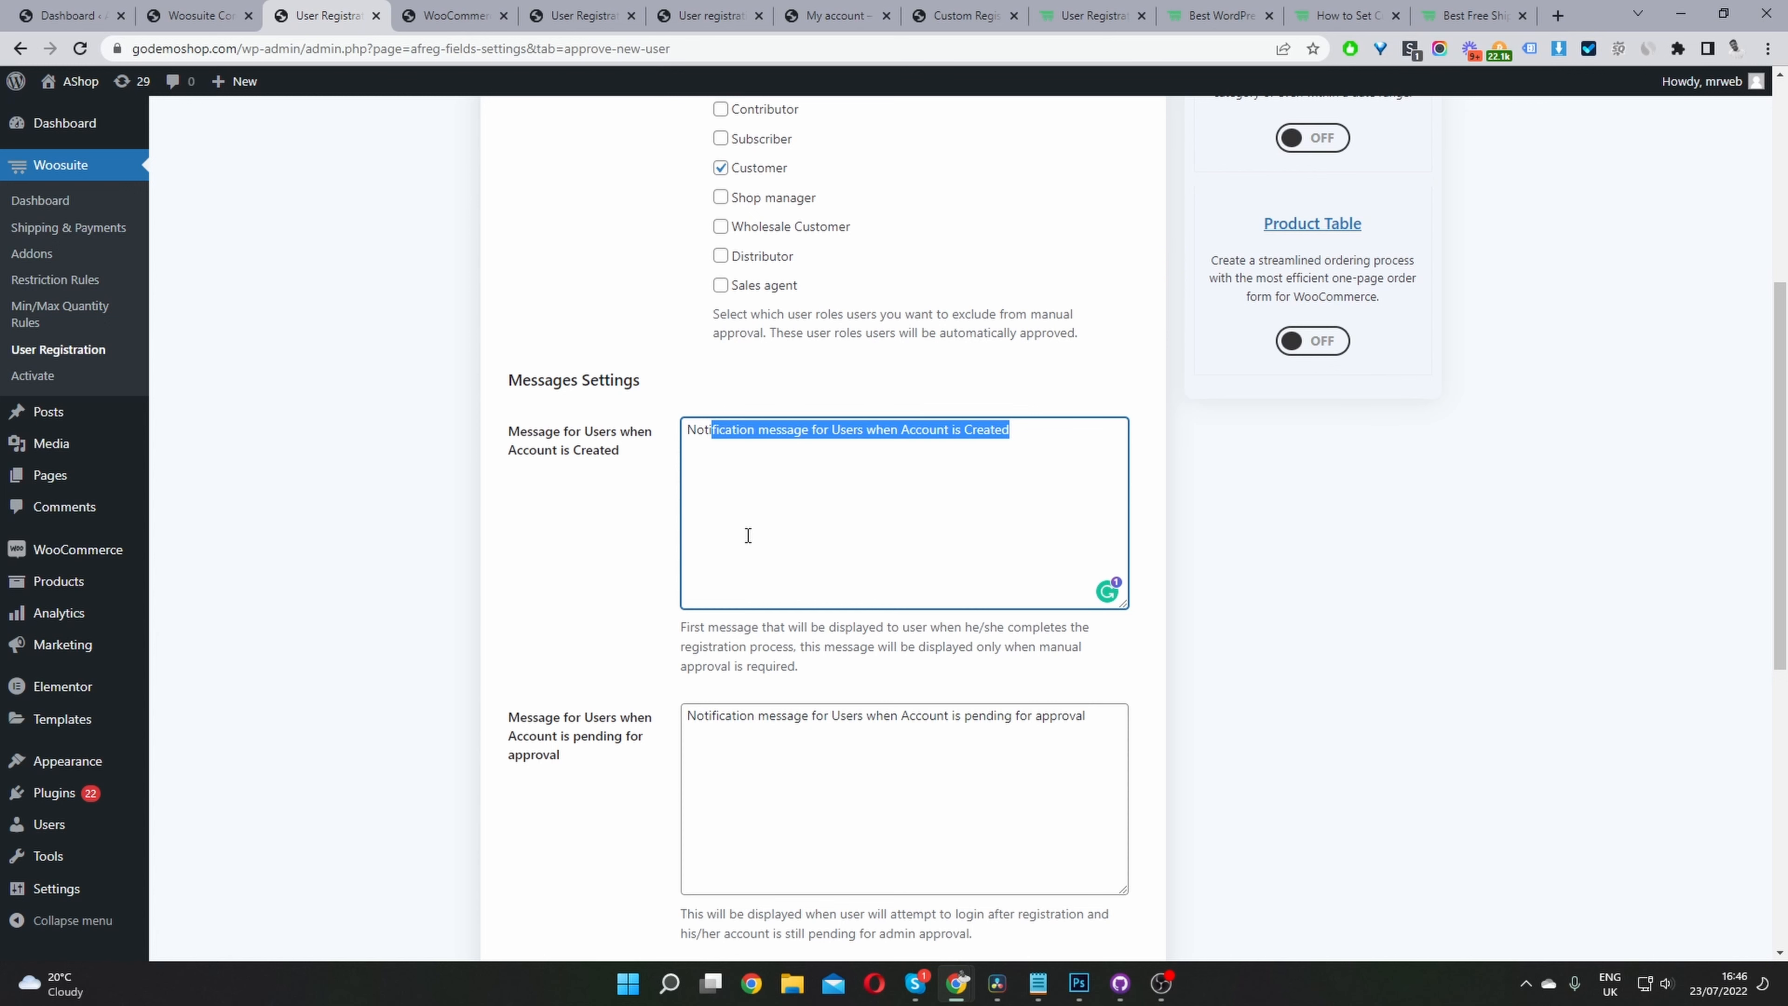
scroll(748, 535, "down", 4)
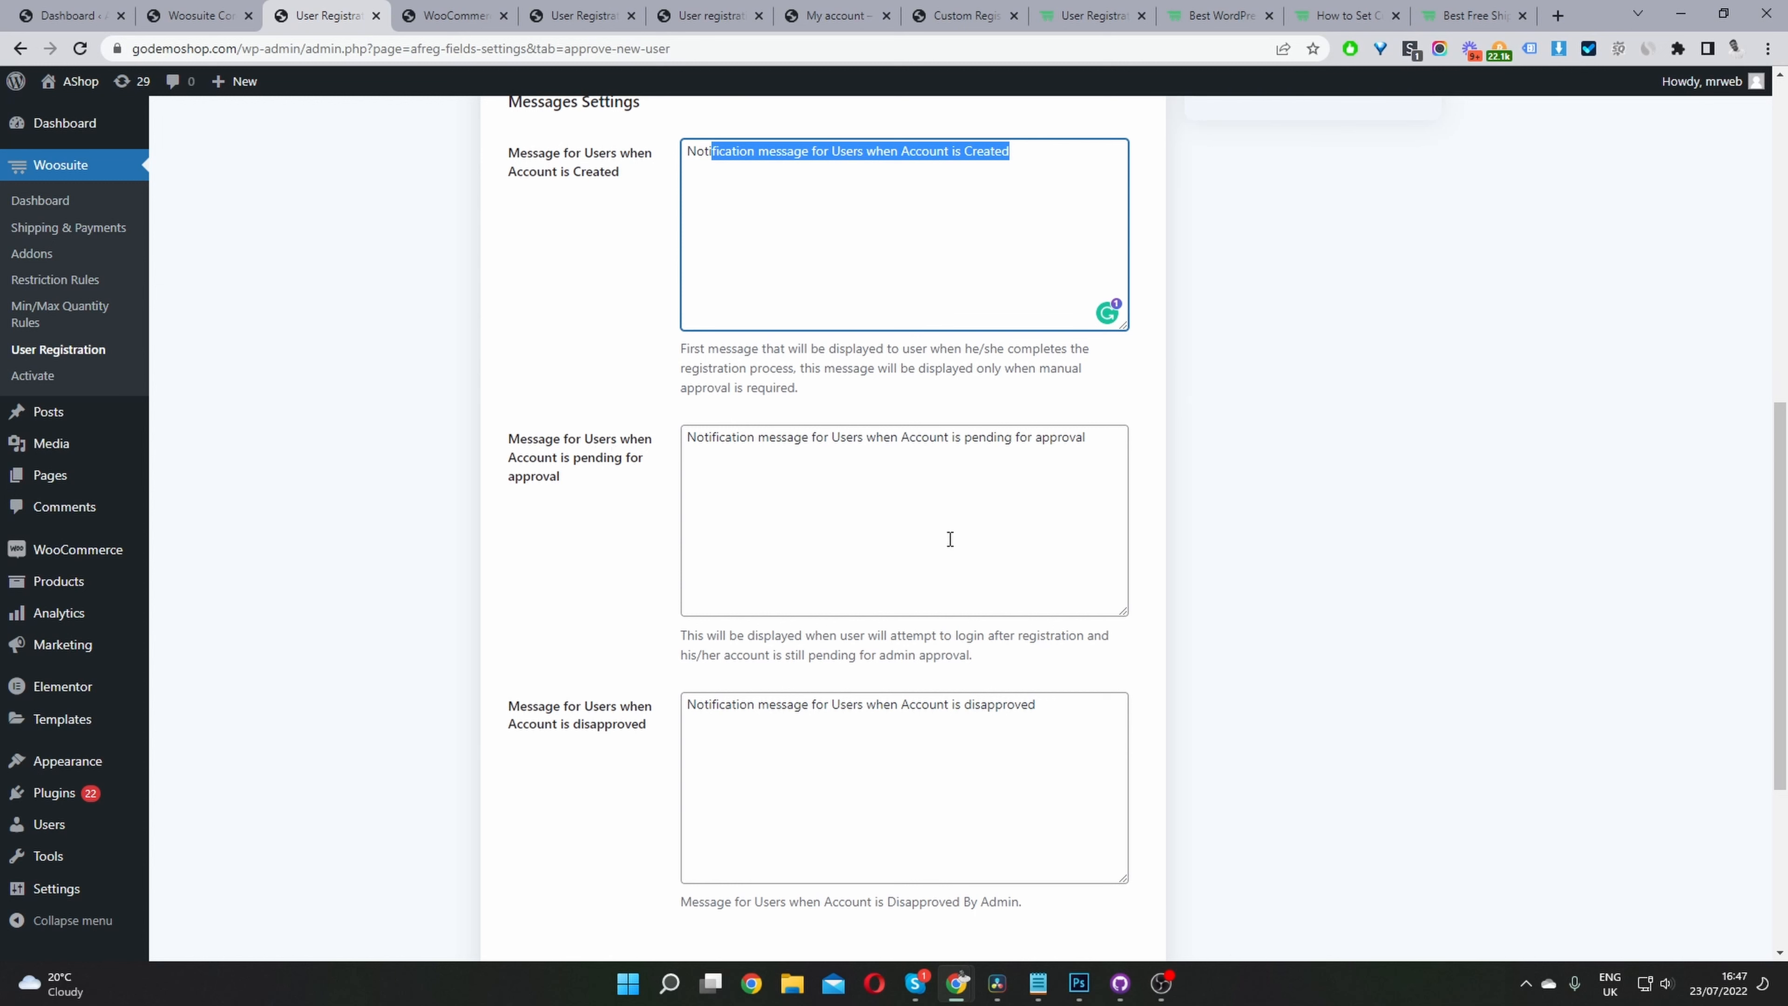
scroll(949, 538, "down", 4)
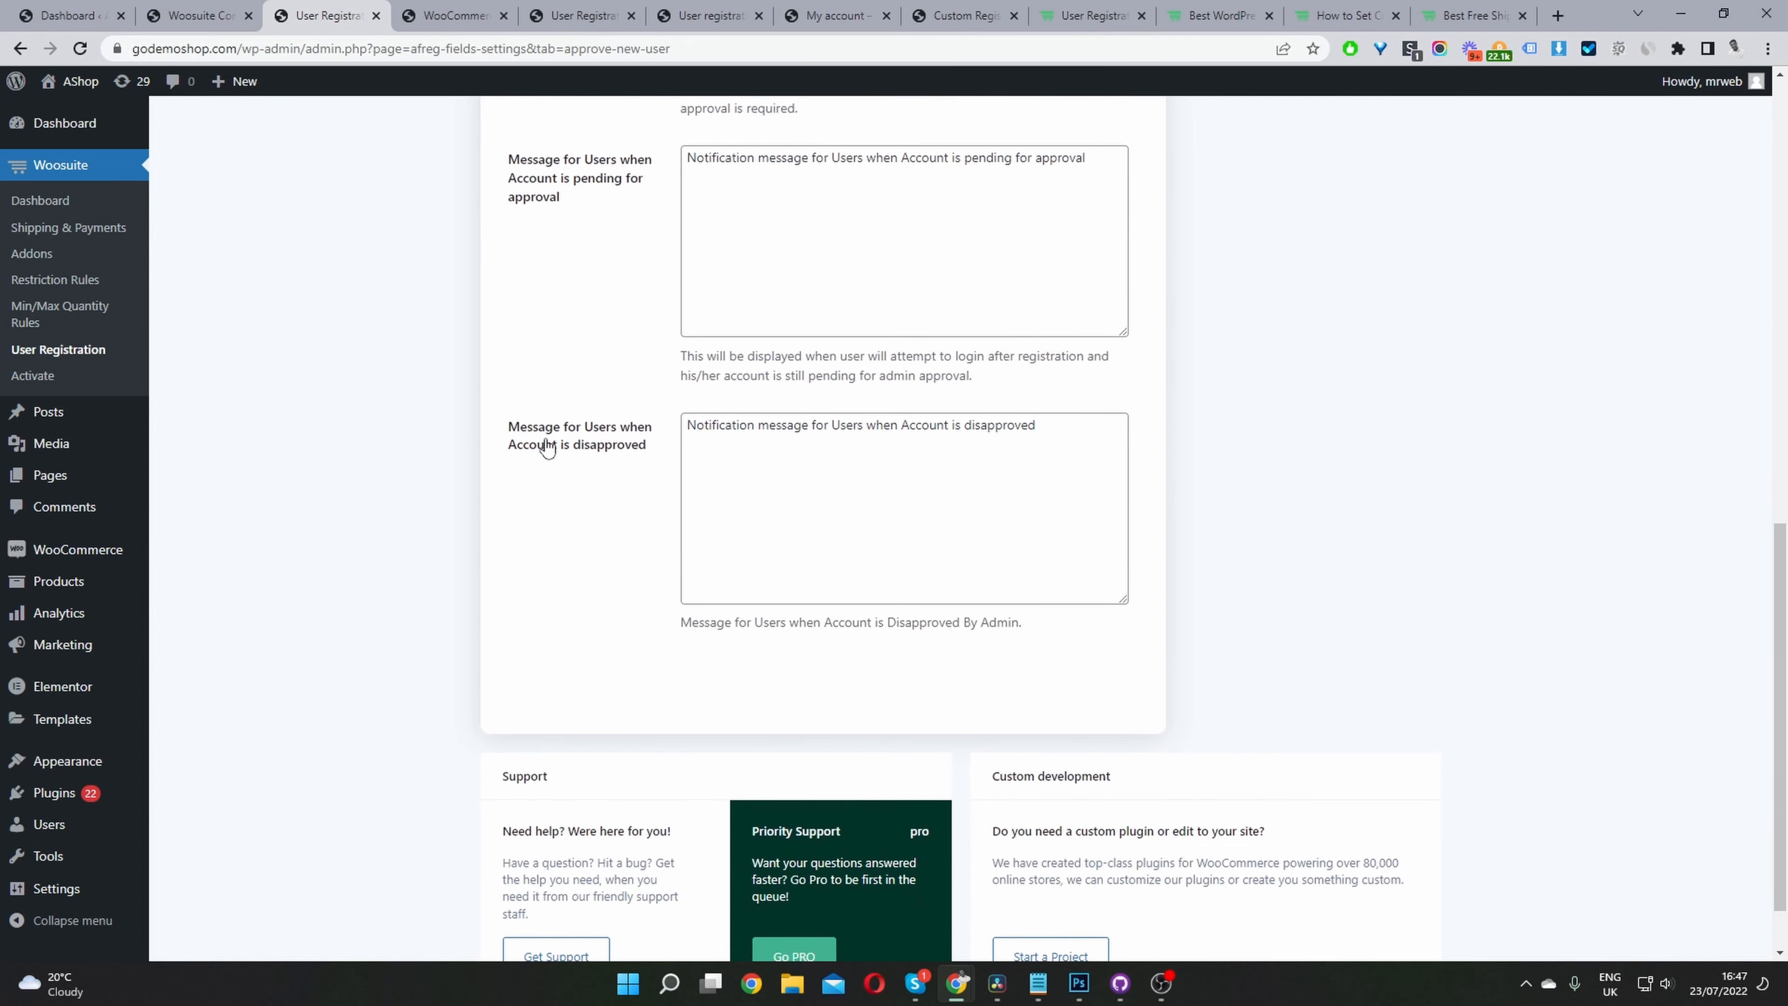
left_click_drag(546, 445, 638, 450)
left_click(806, 482)
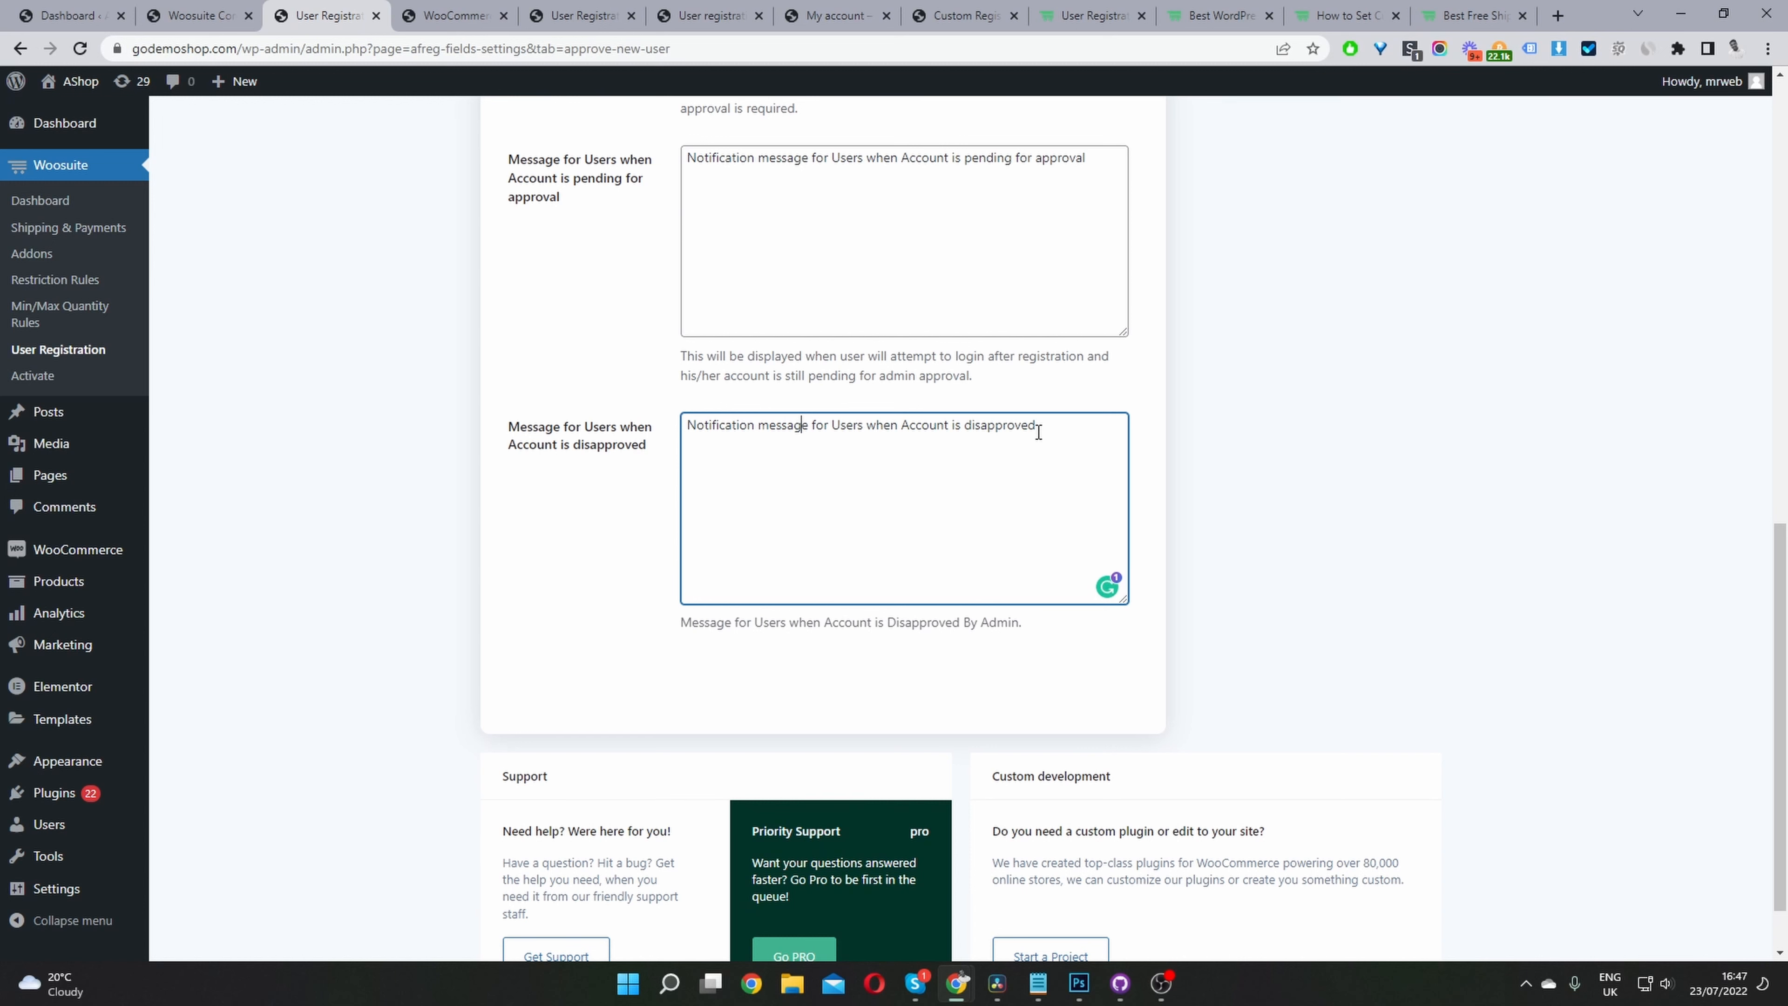
left_click_drag(1038, 432, 680, 424)
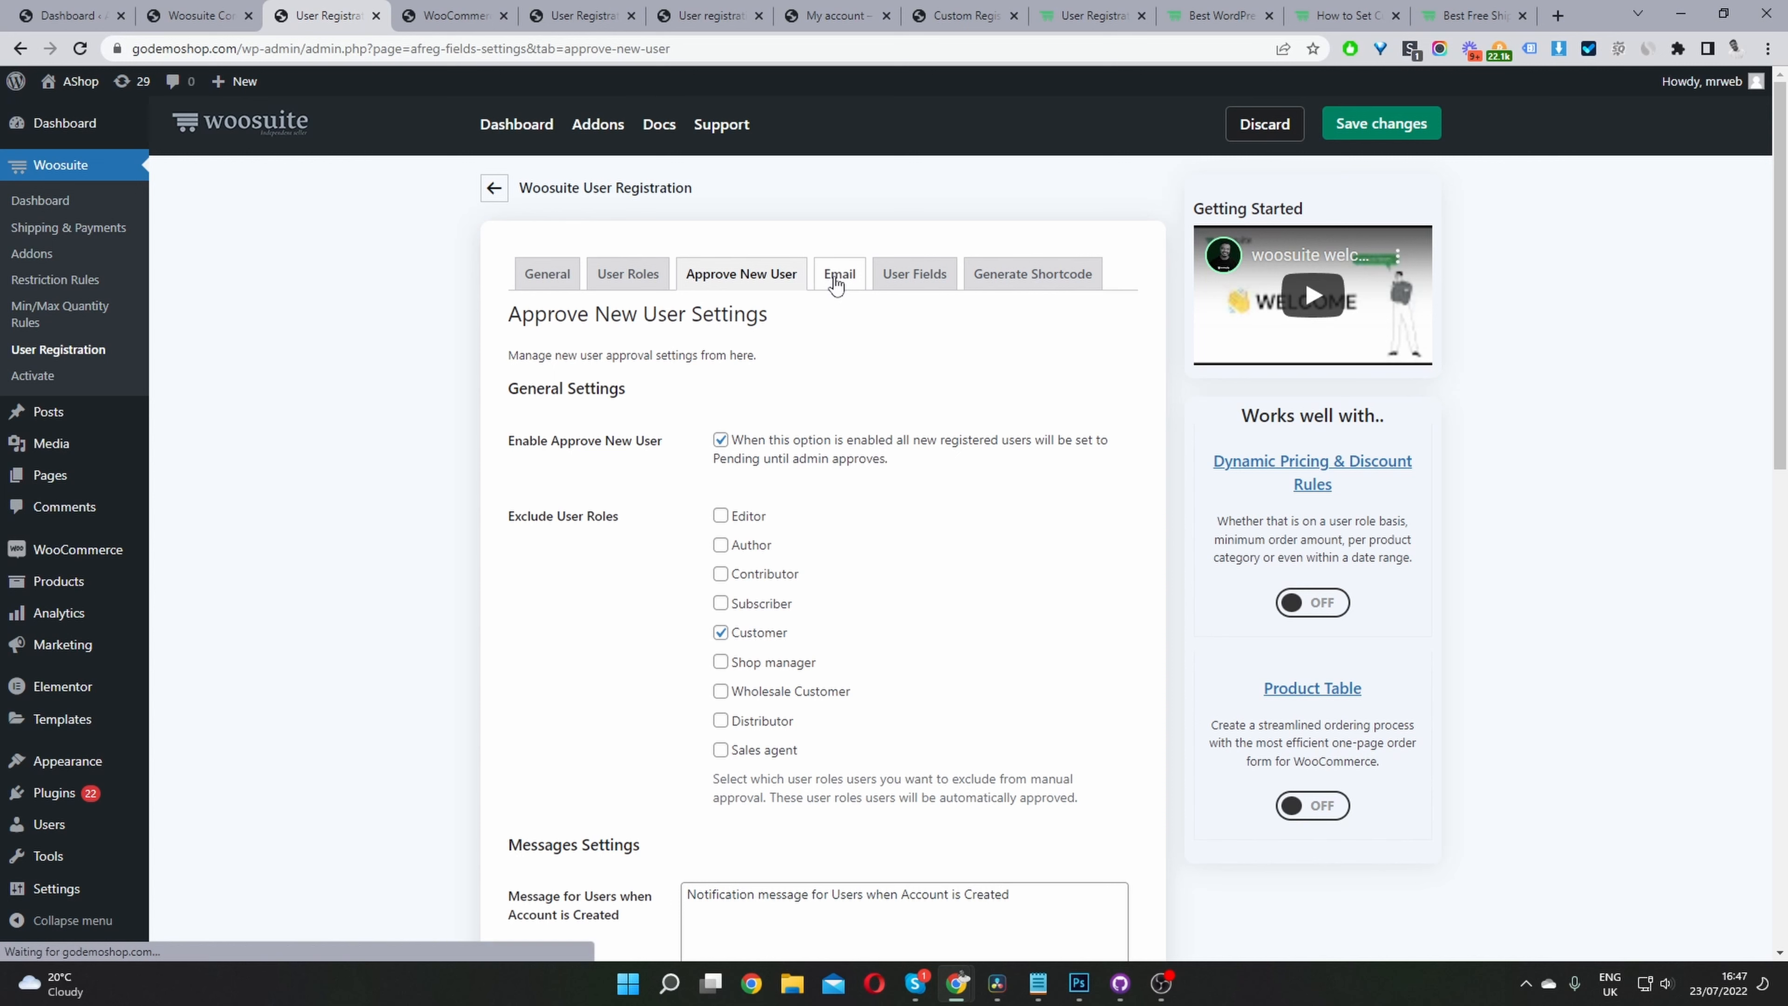
Step: Open the Email settings of the user registration addon
left_click(836, 279)
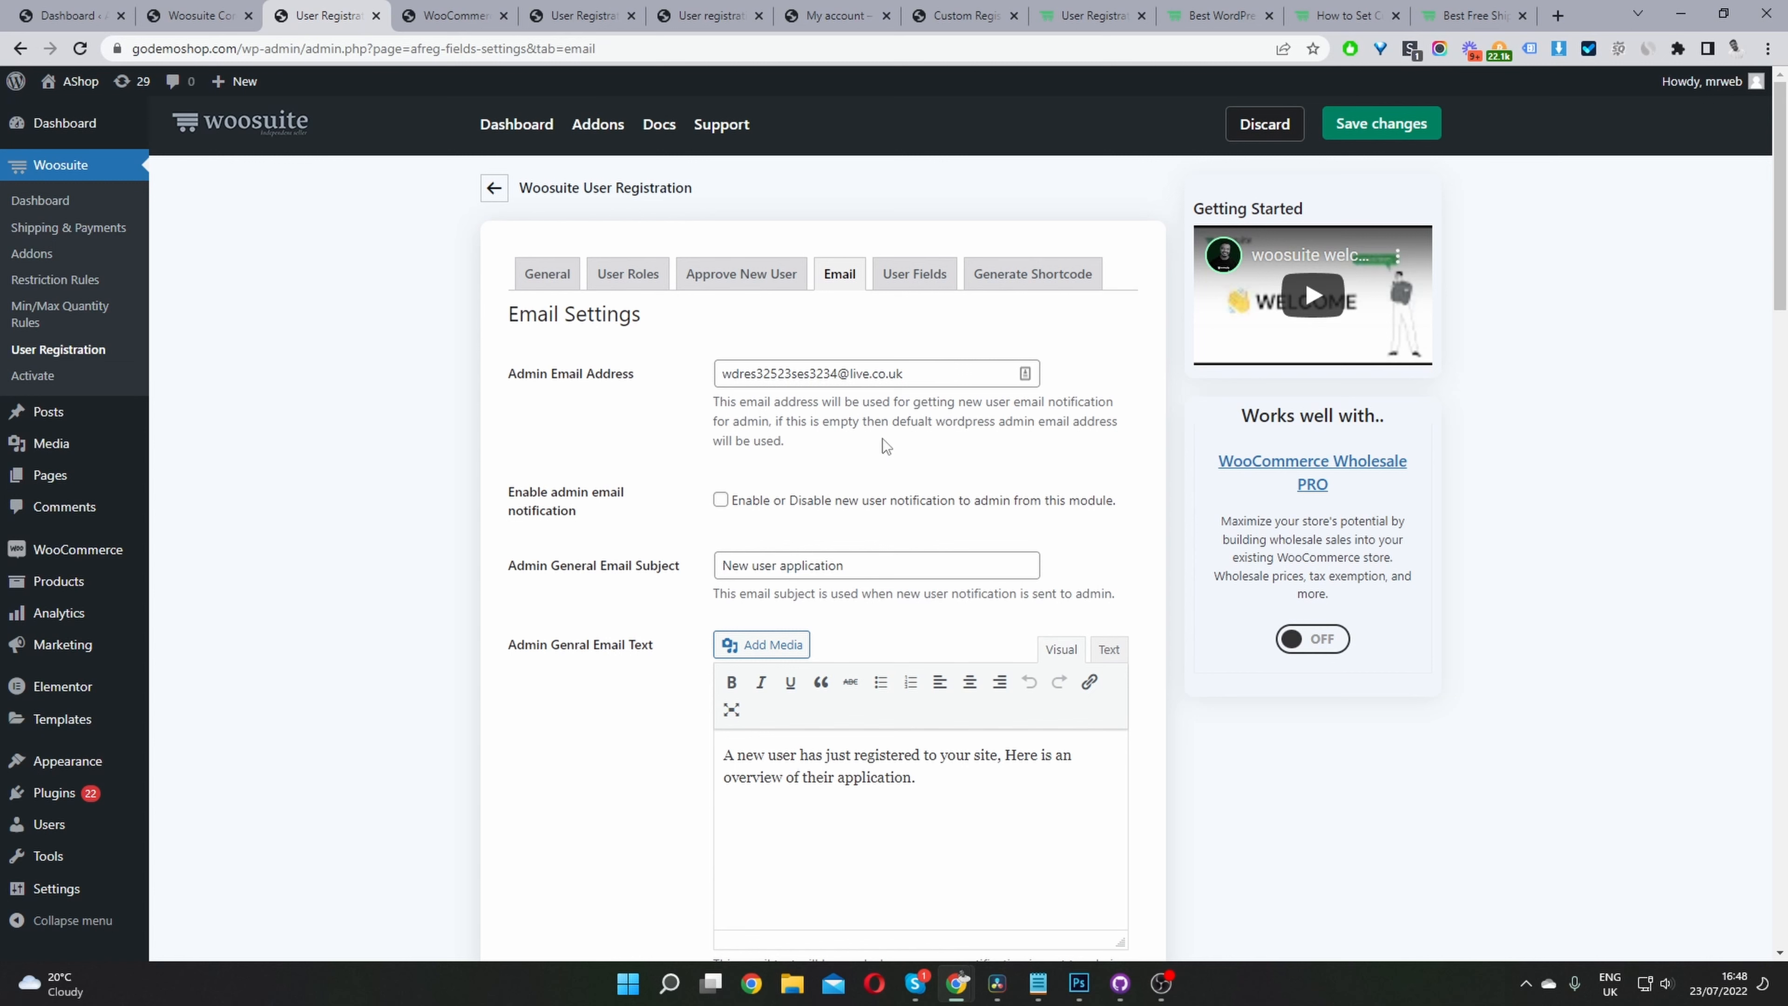
left_click(776, 505)
scroll(785, 545, "down", 2)
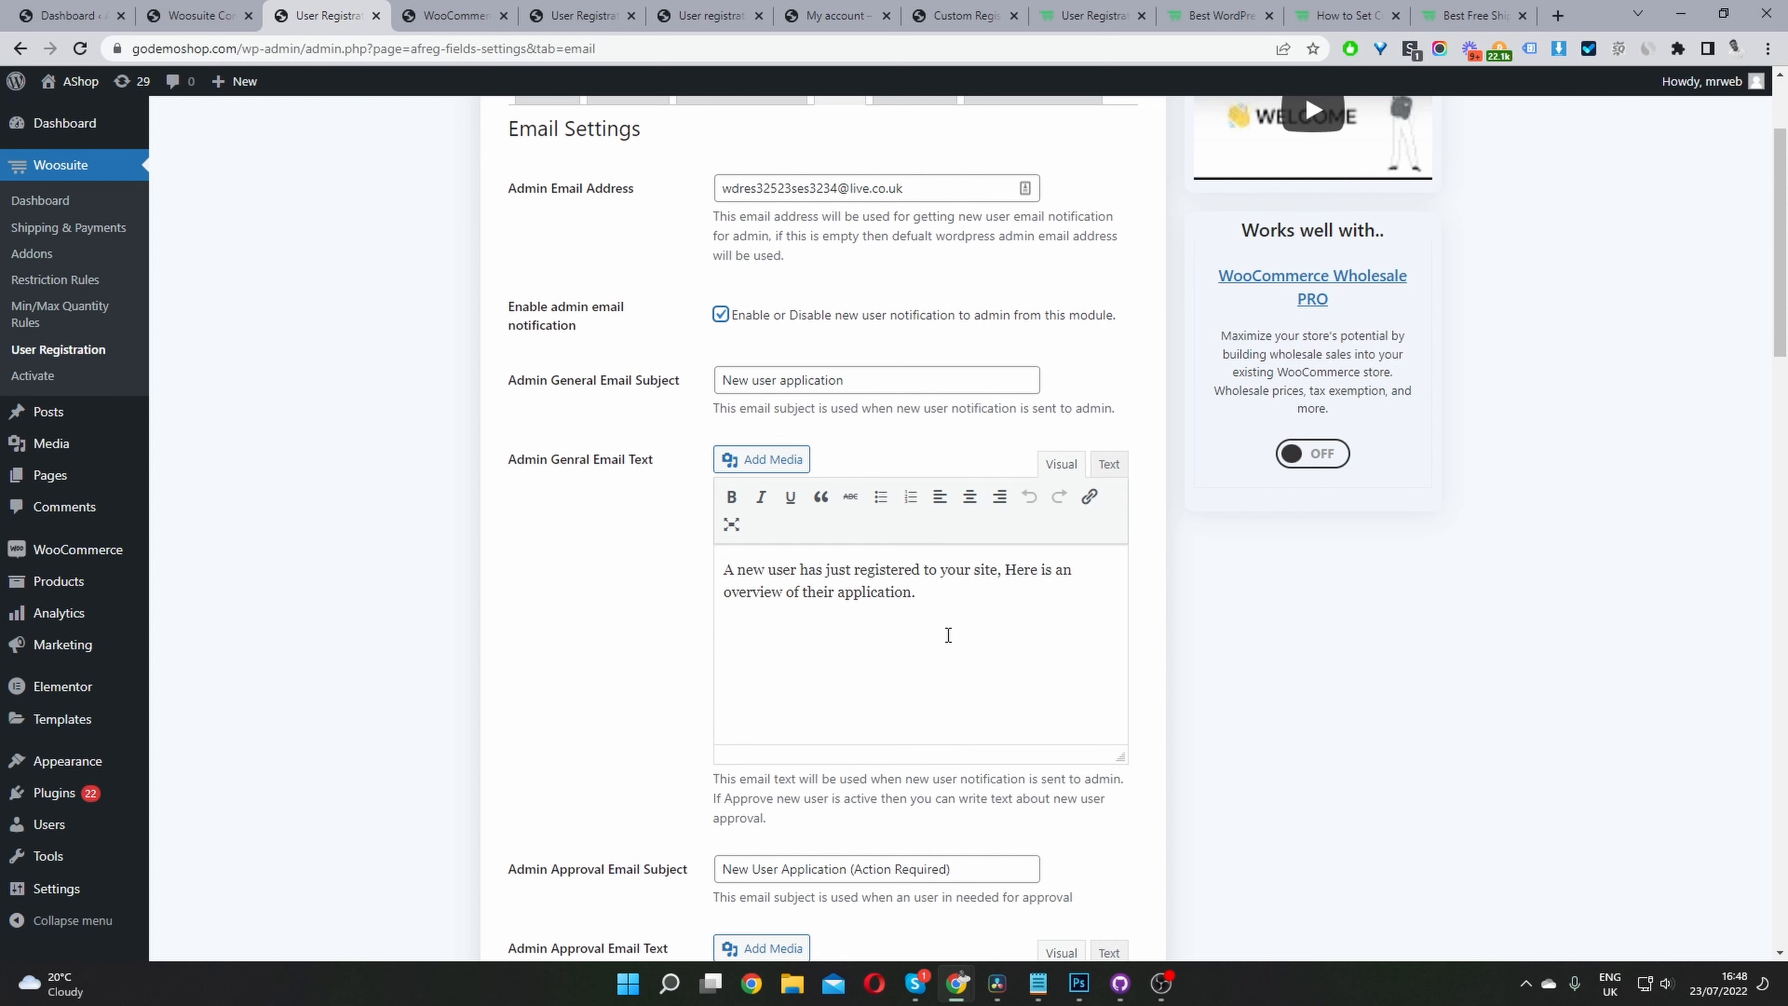
left_click(722, 313)
left_click(723, 314)
mouse_move(915, 985)
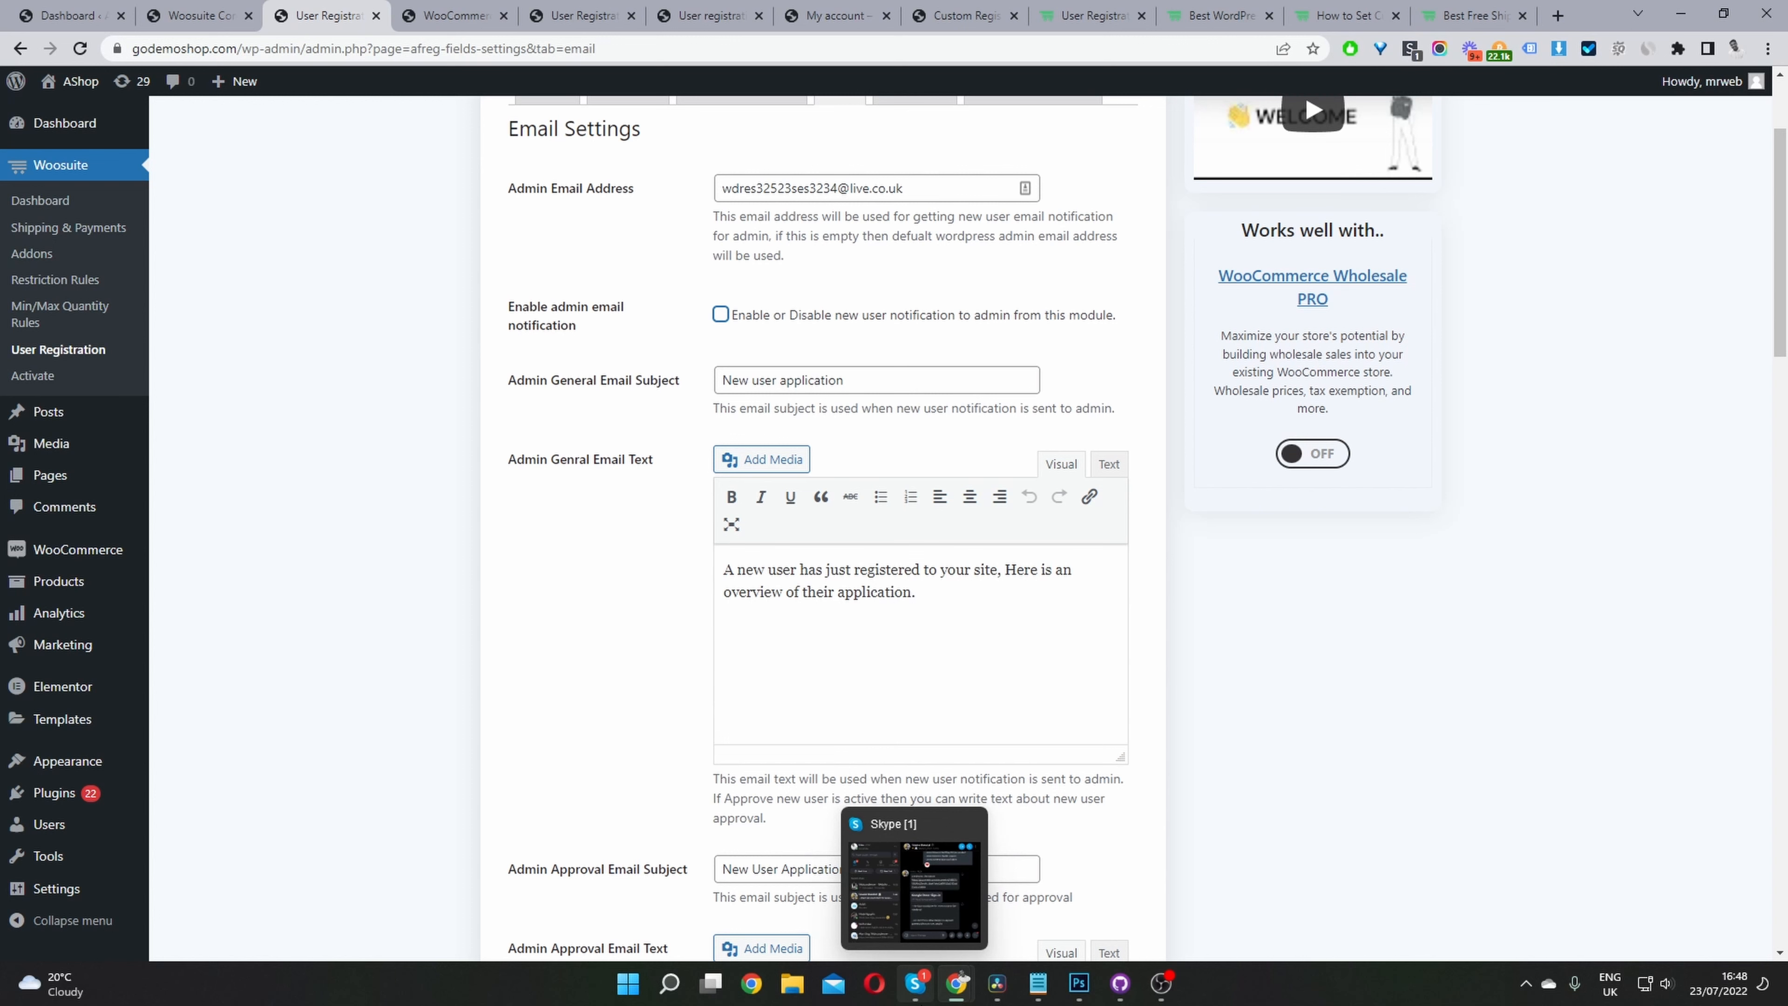
Step: Review the subject and text of the admin approval email
scroll(648, 639, "down", 7)
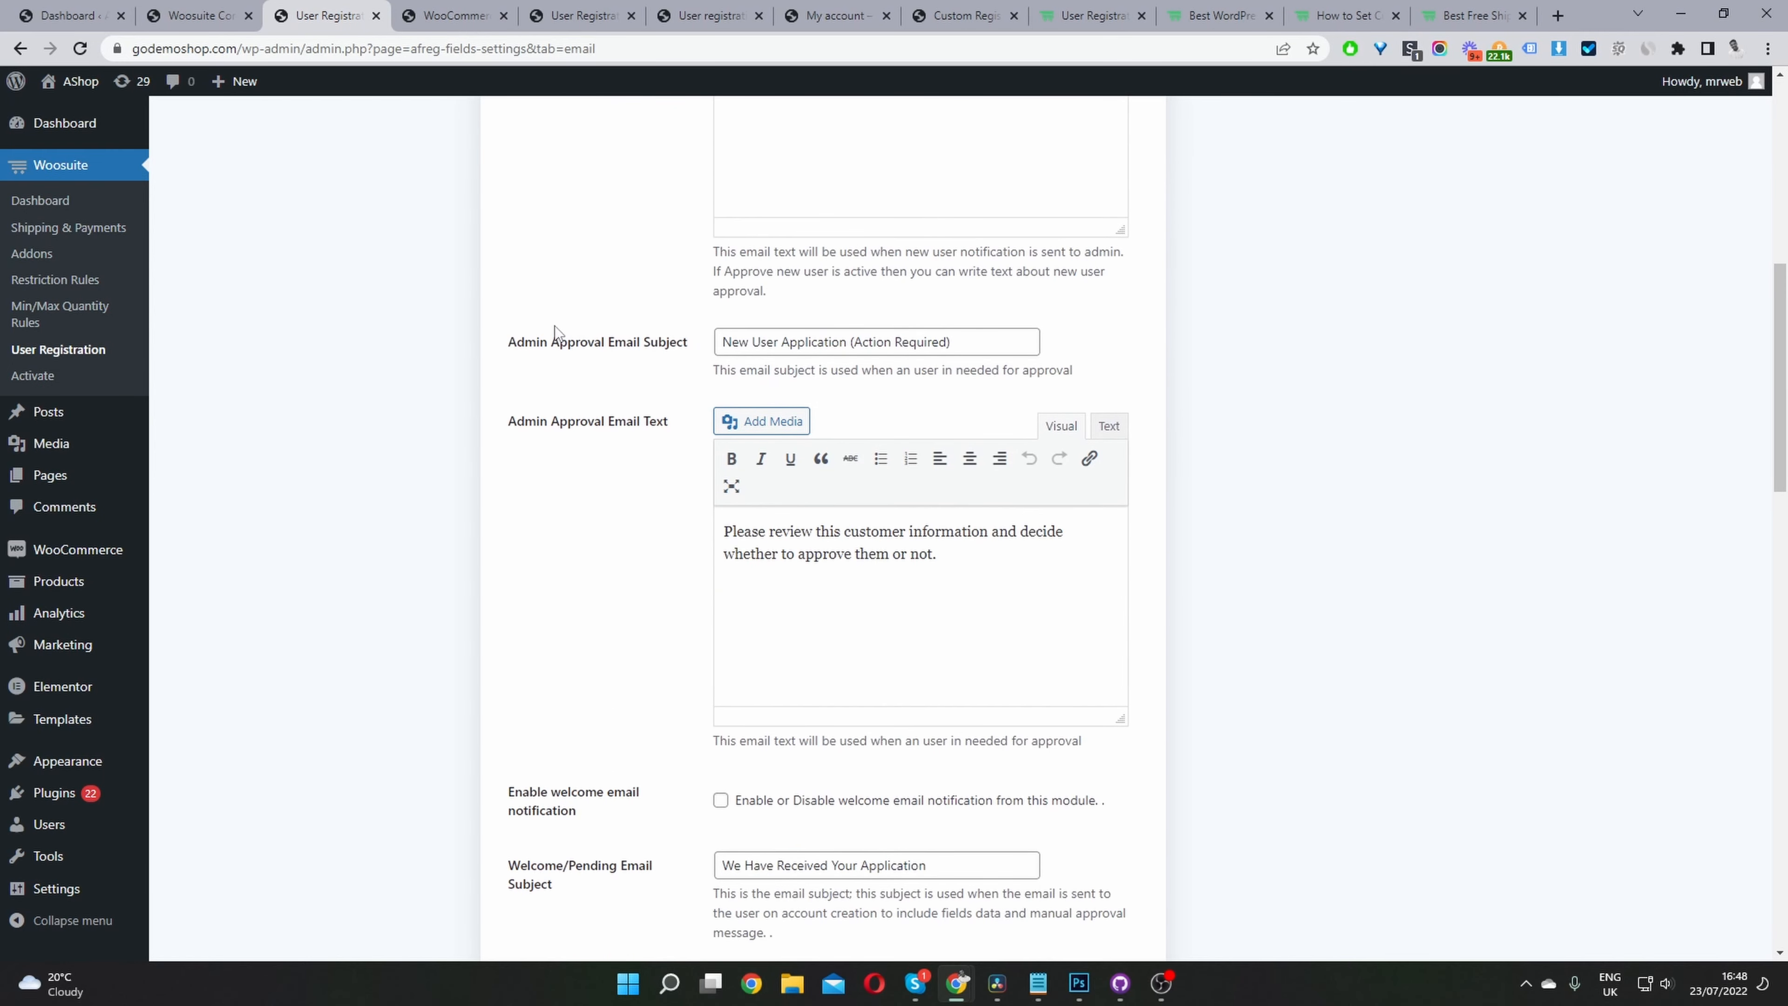
left_click_drag(553, 336, 845, 332)
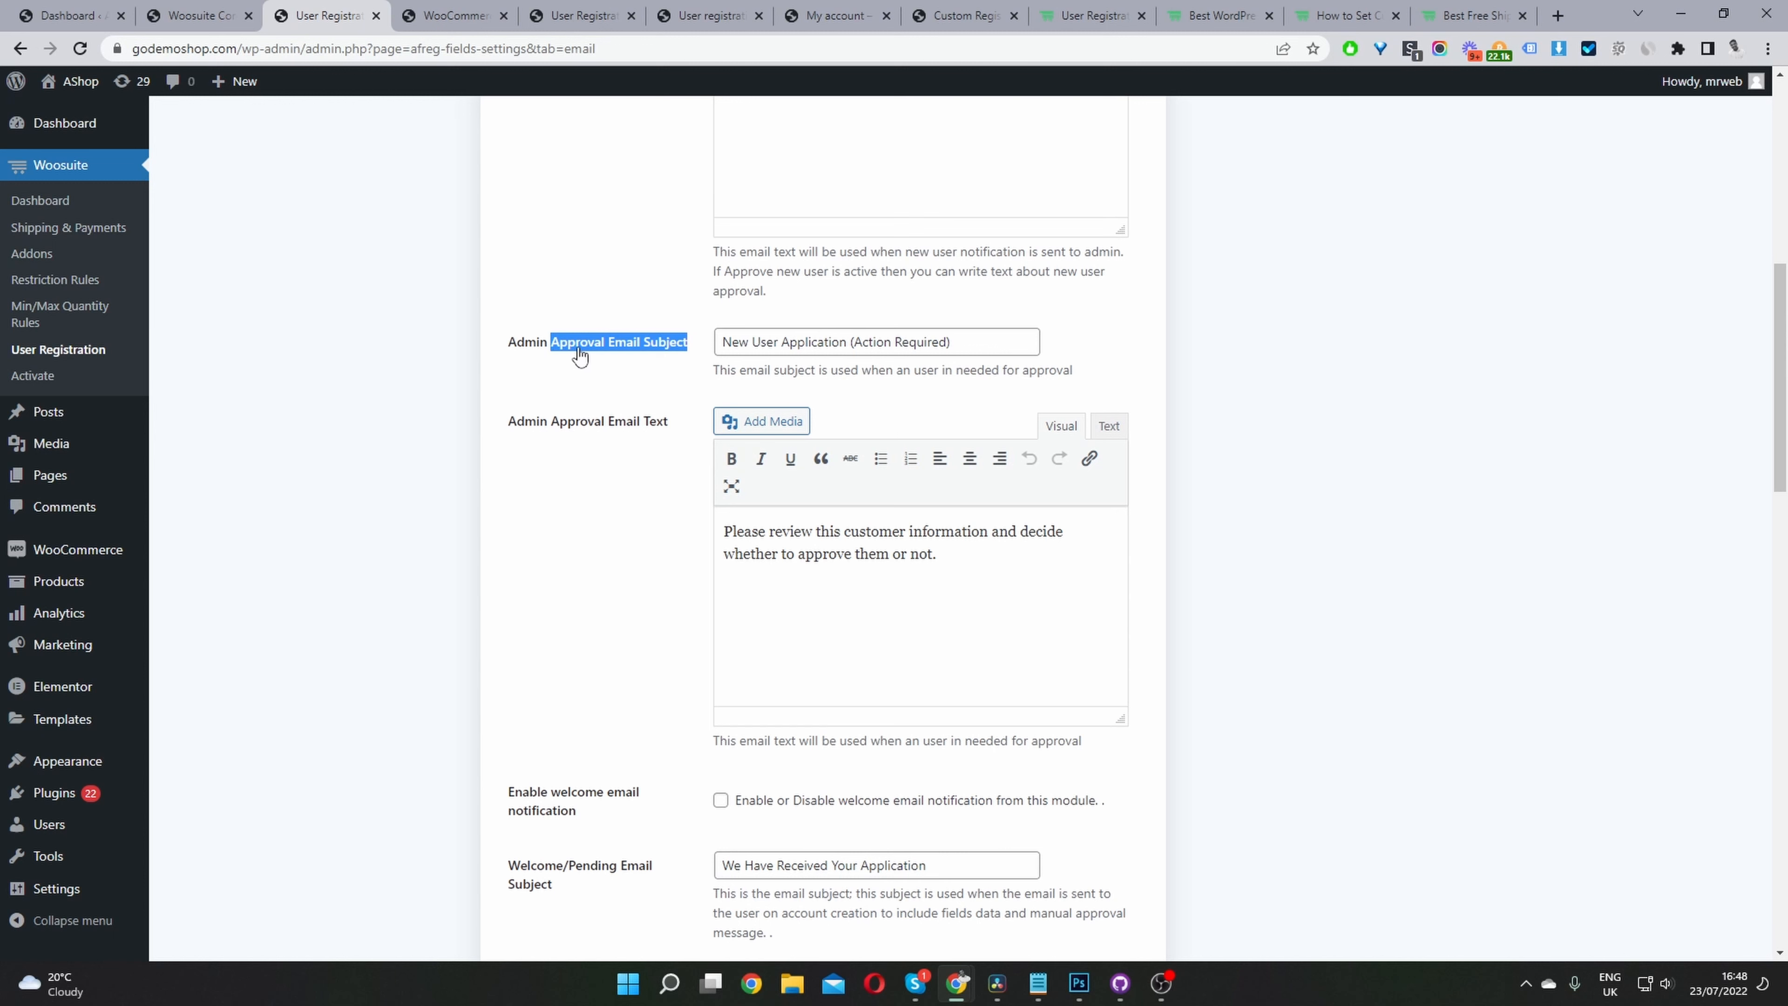
left_click(891, 345)
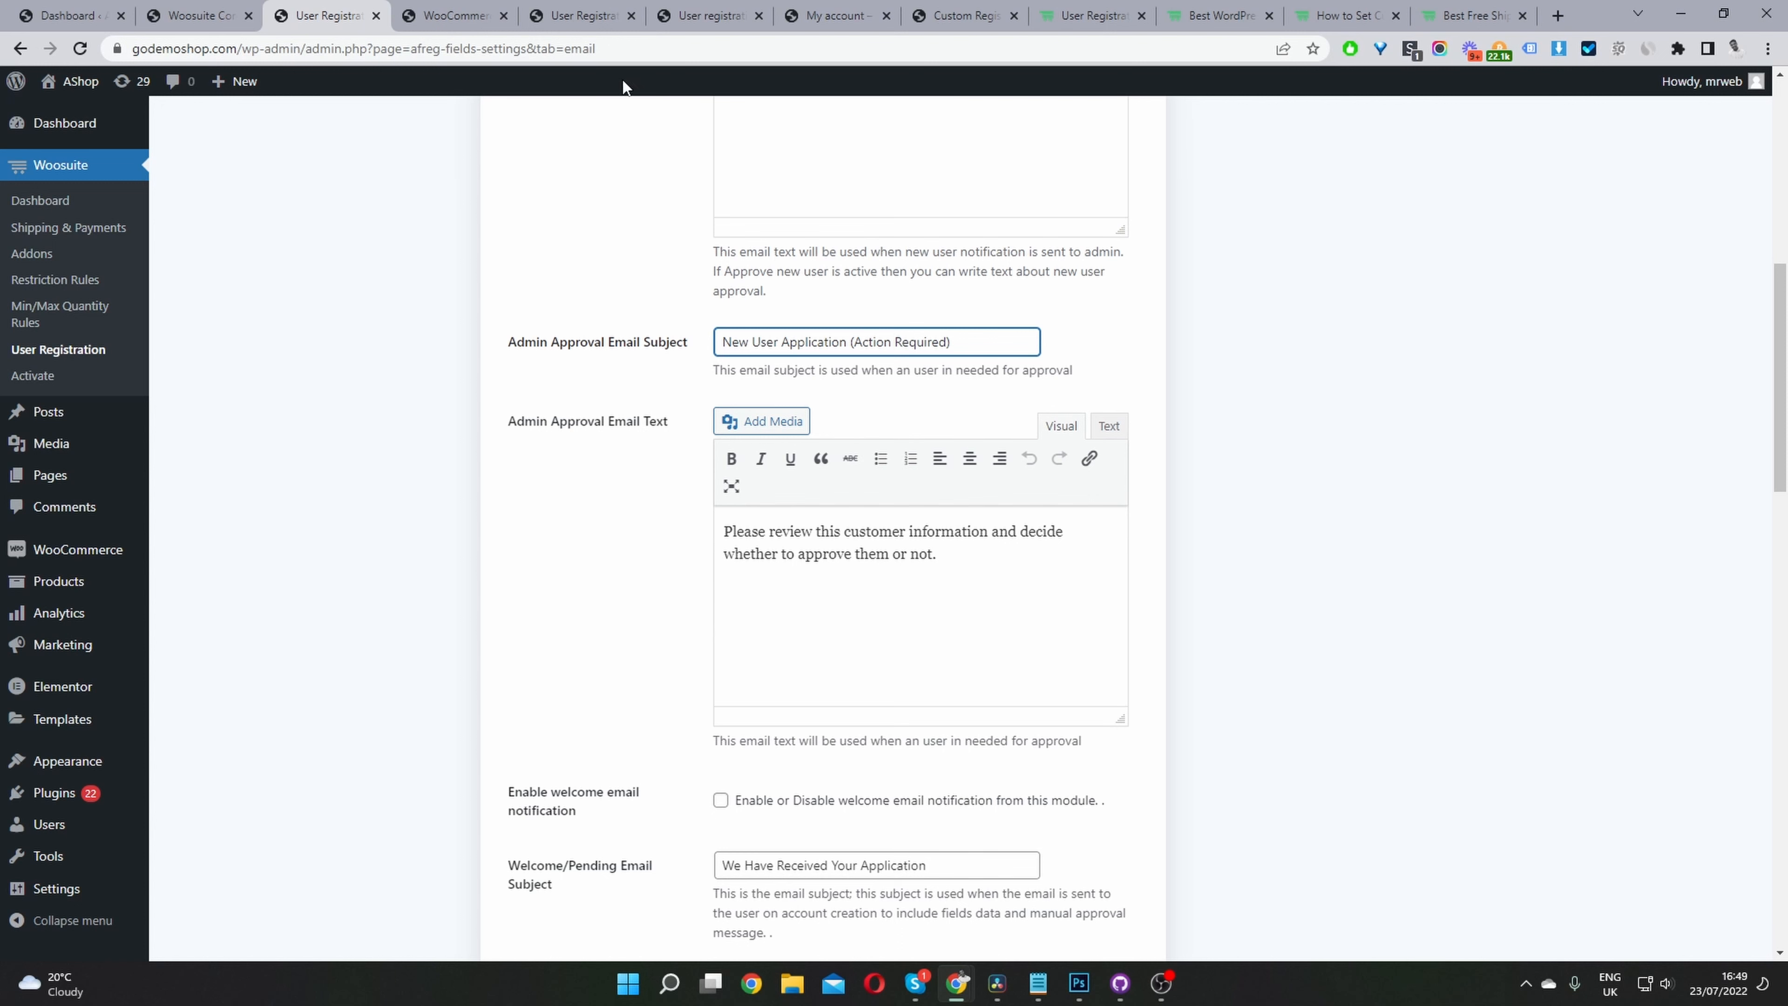
left_click_drag(789, 342, 590, 303)
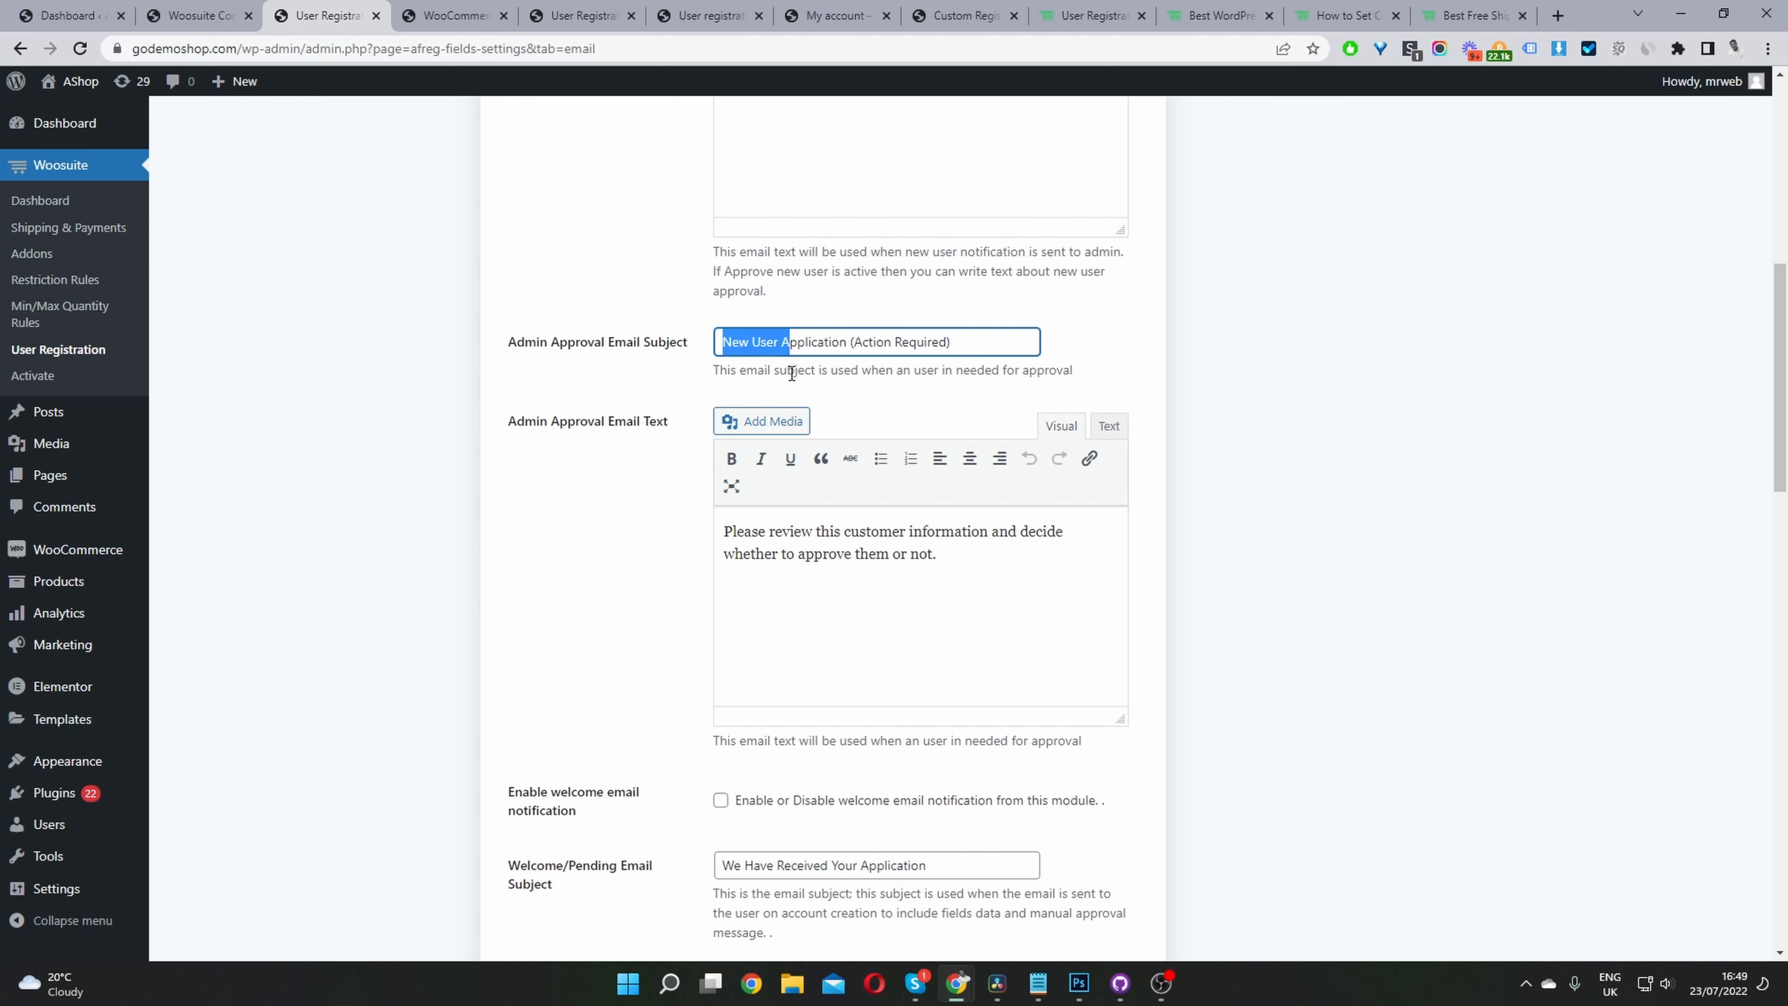
left_click_drag(934, 558, 668, 536)
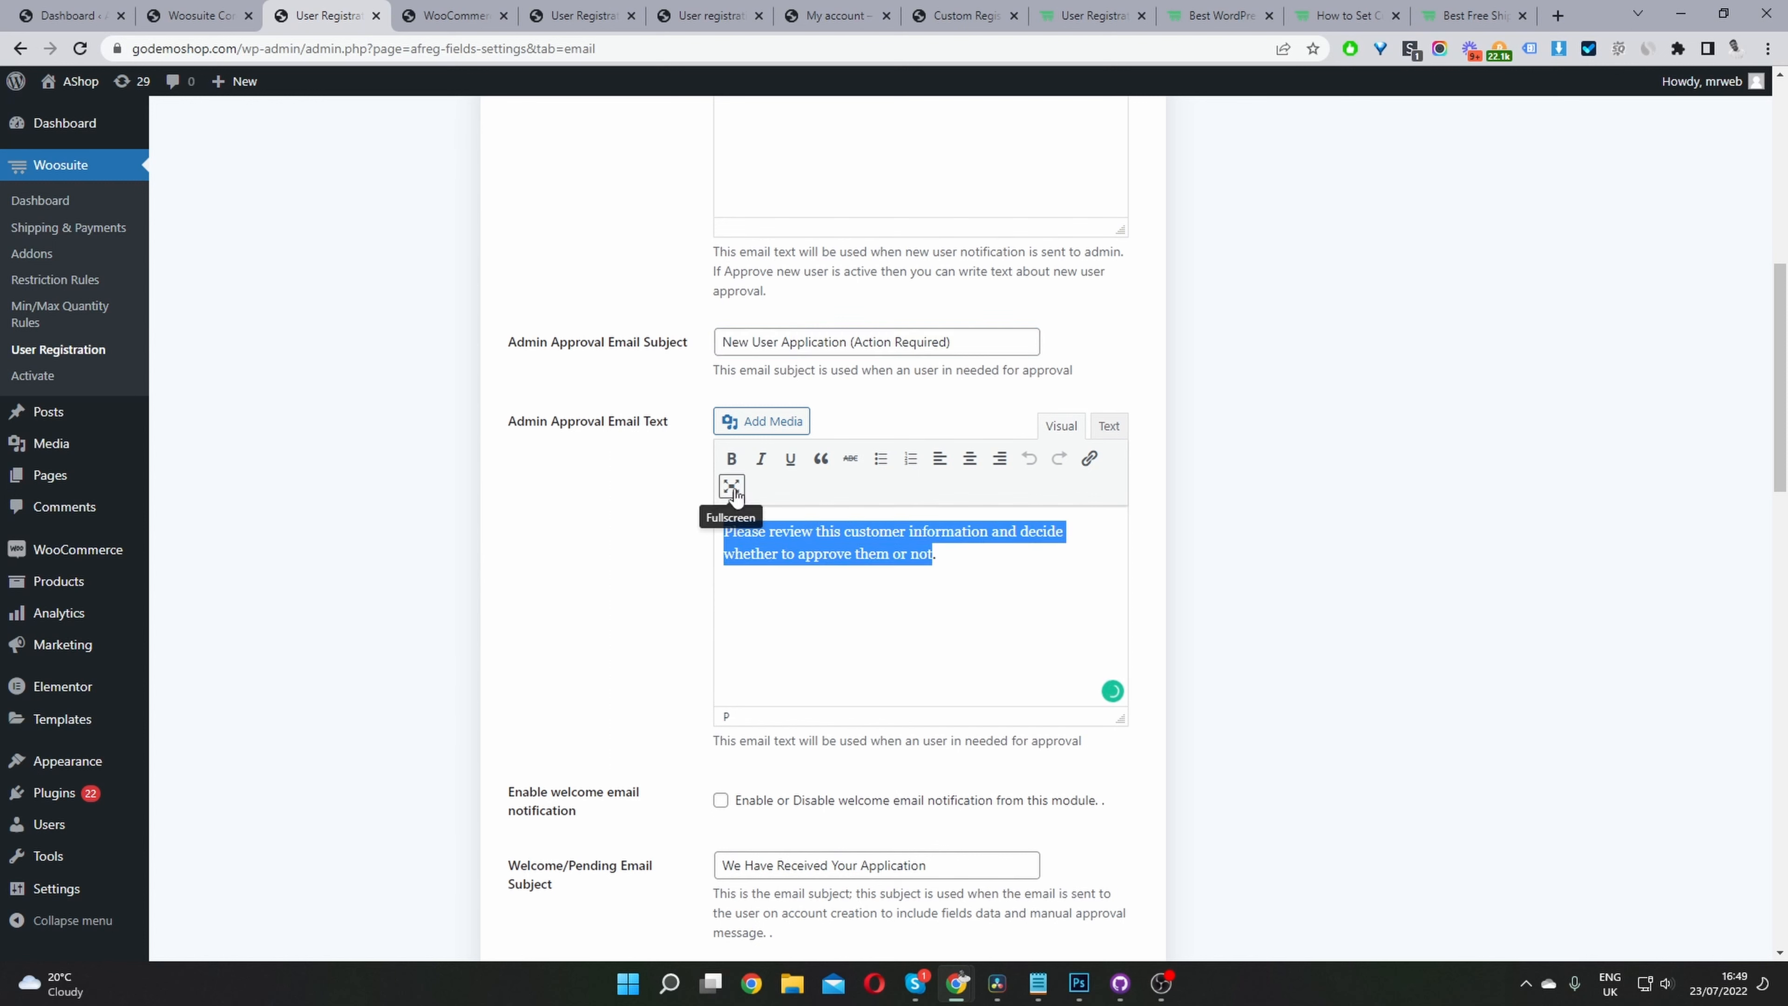
Step: Enable the welcome email notification and review the subject and body text of the welcome/pending email
scroll(730, 487, "down", 8)
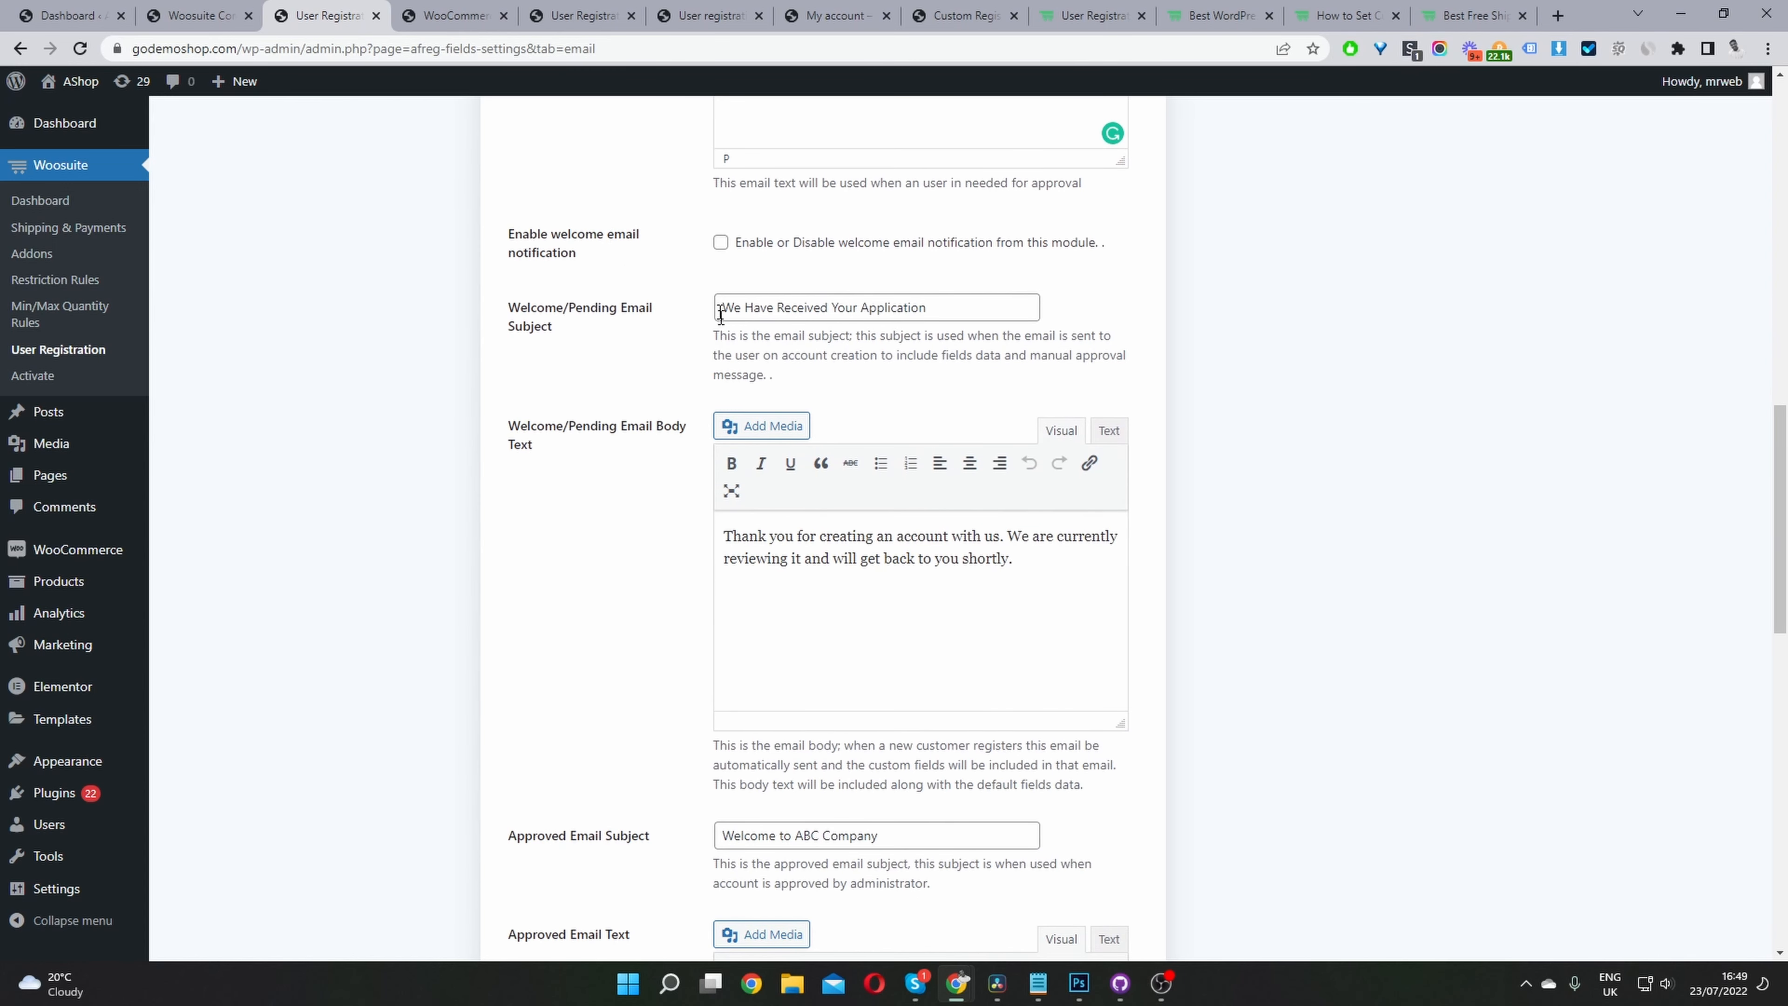
left_click(723, 246)
left_click_drag(962, 304, 720, 305)
left_click(751, 311)
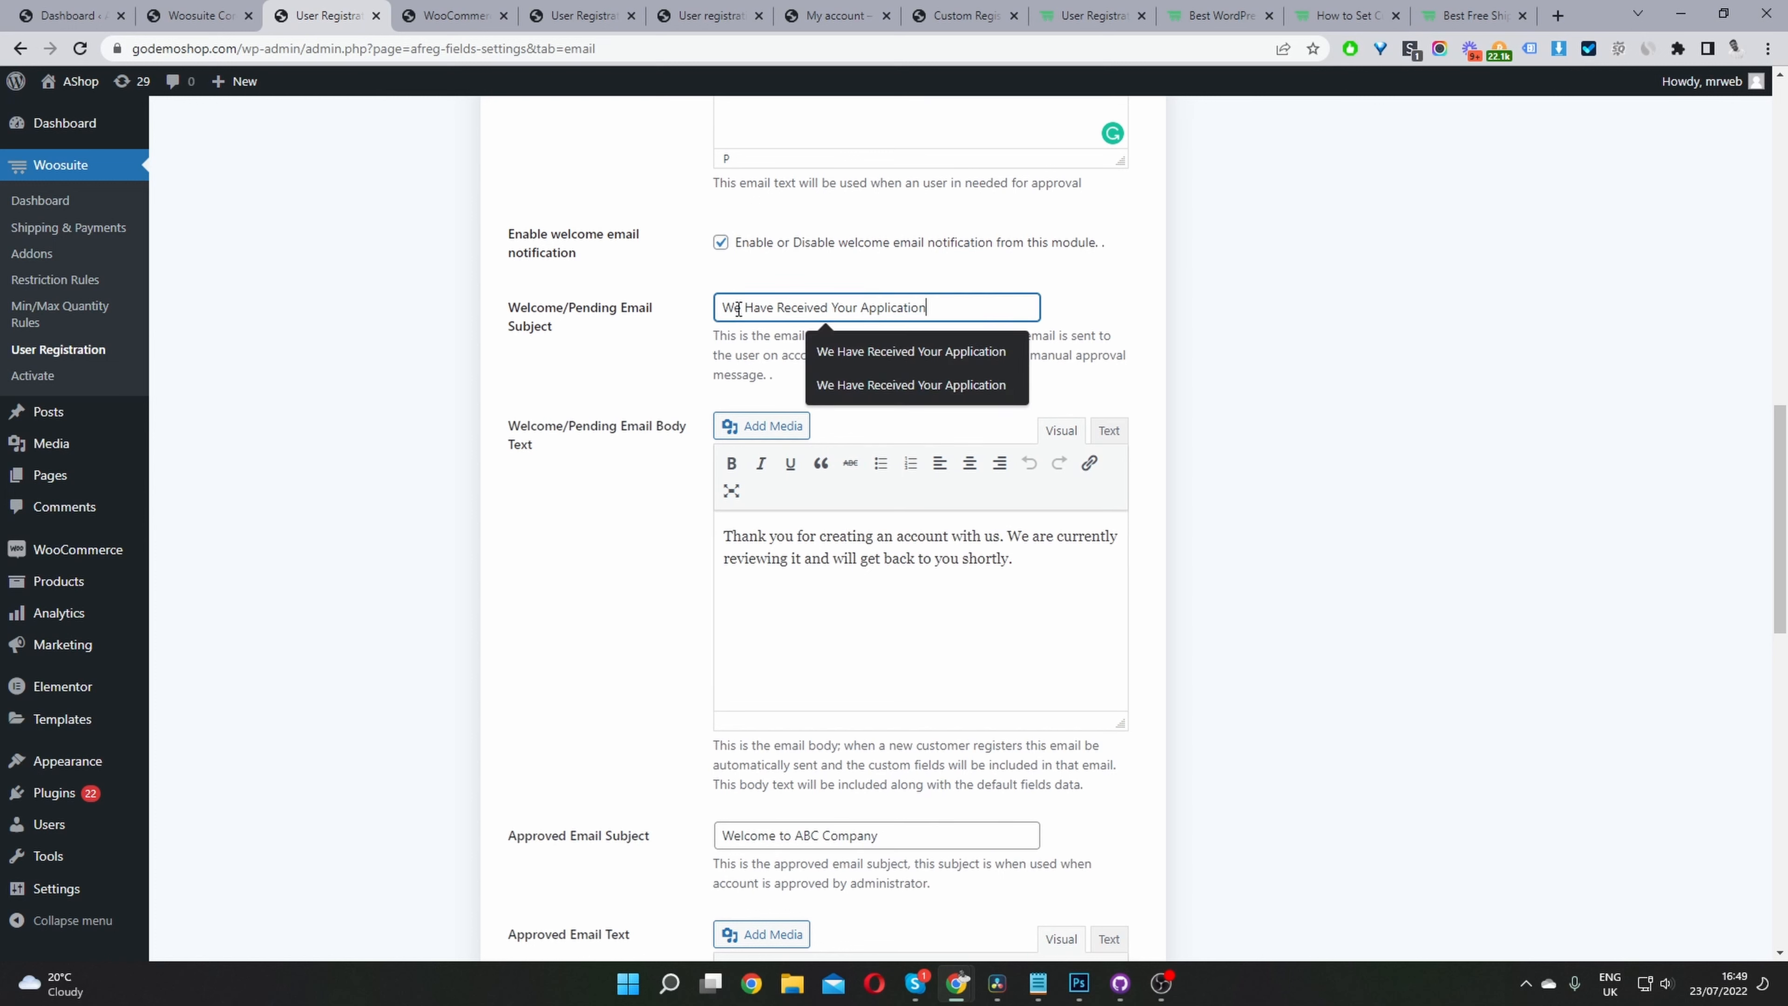
left_click_drag(1038, 567, 721, 548)
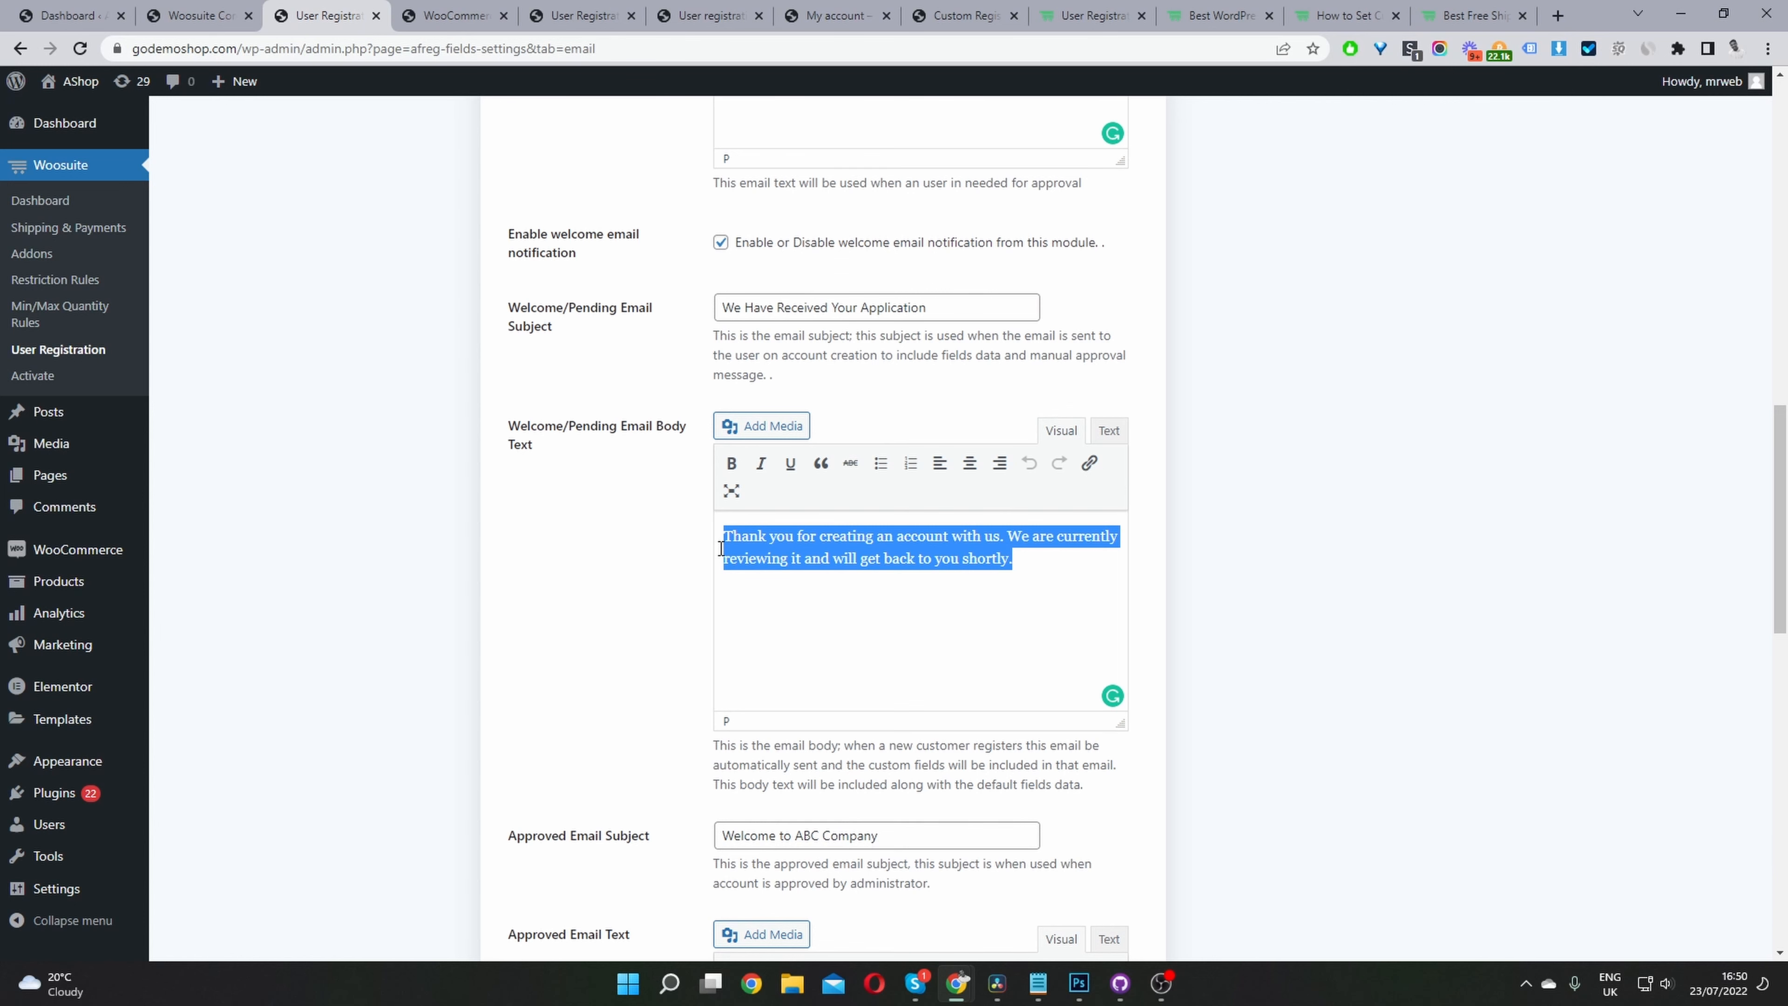
Step: Examine the subjects and texts of the approved and disapproved account emails, and look back over the email settings
scroll(721, 548, "down", 5)
left_click_drag(525, 465, 663, 466)
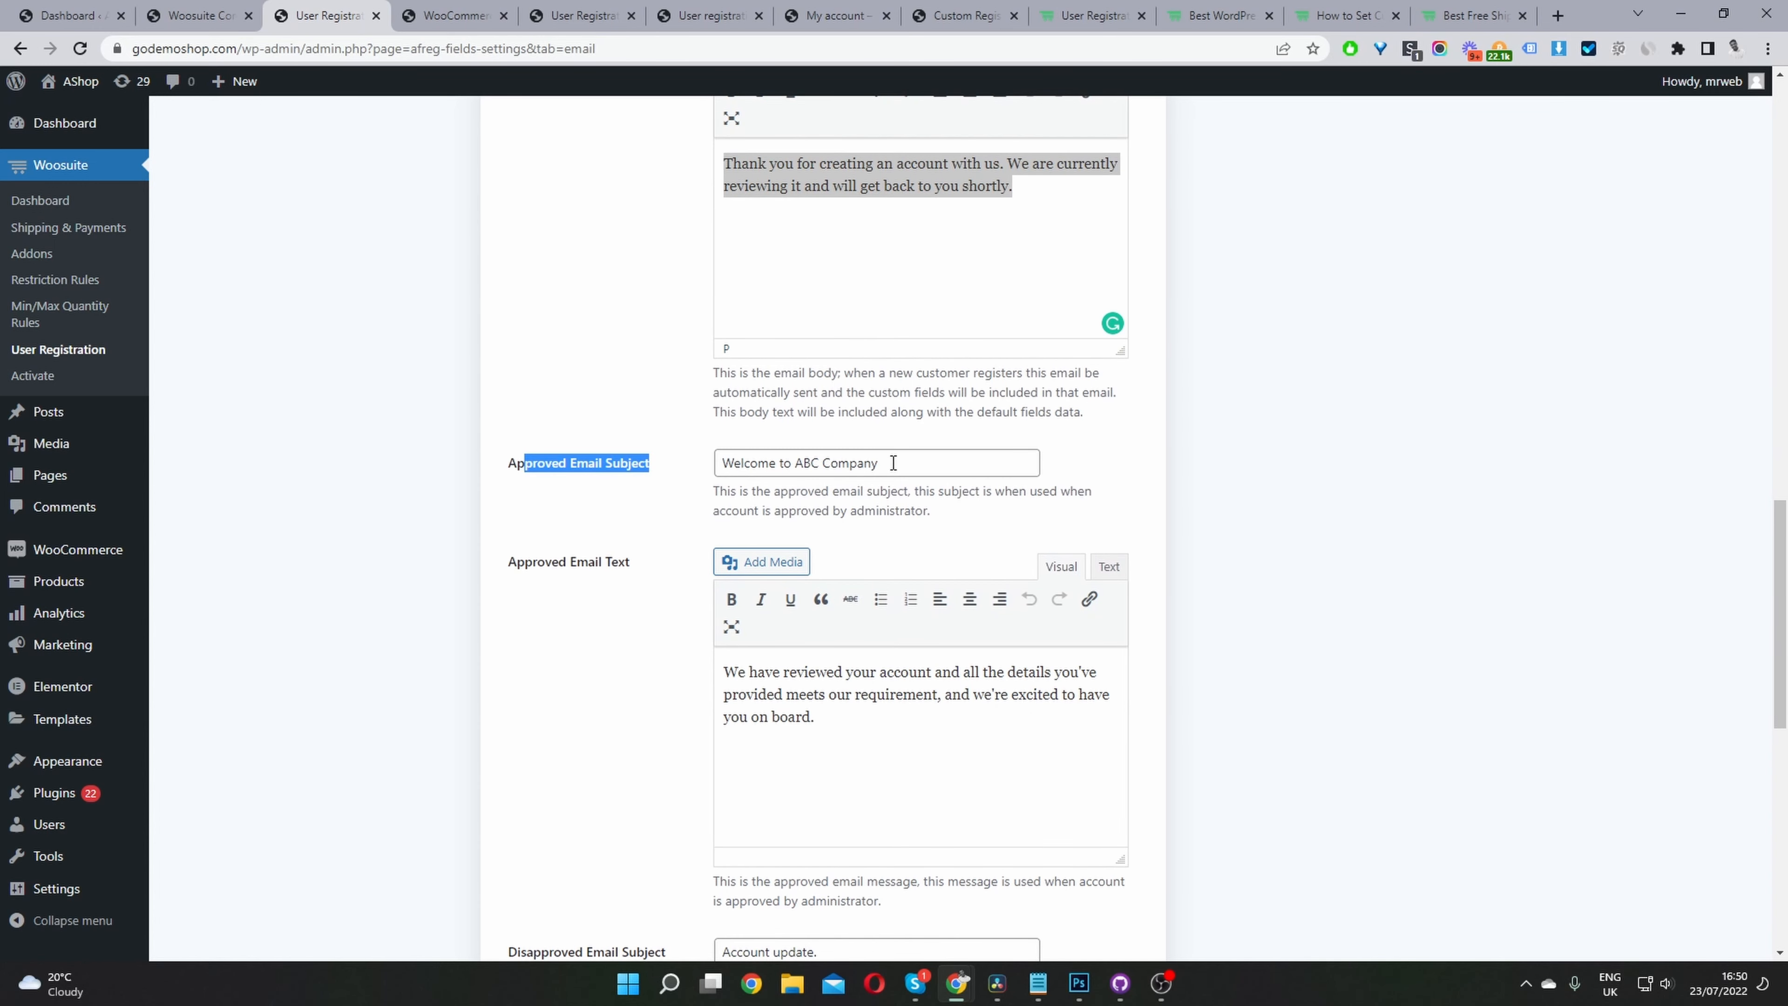
left_click_drag(896, 463, 728, 470)
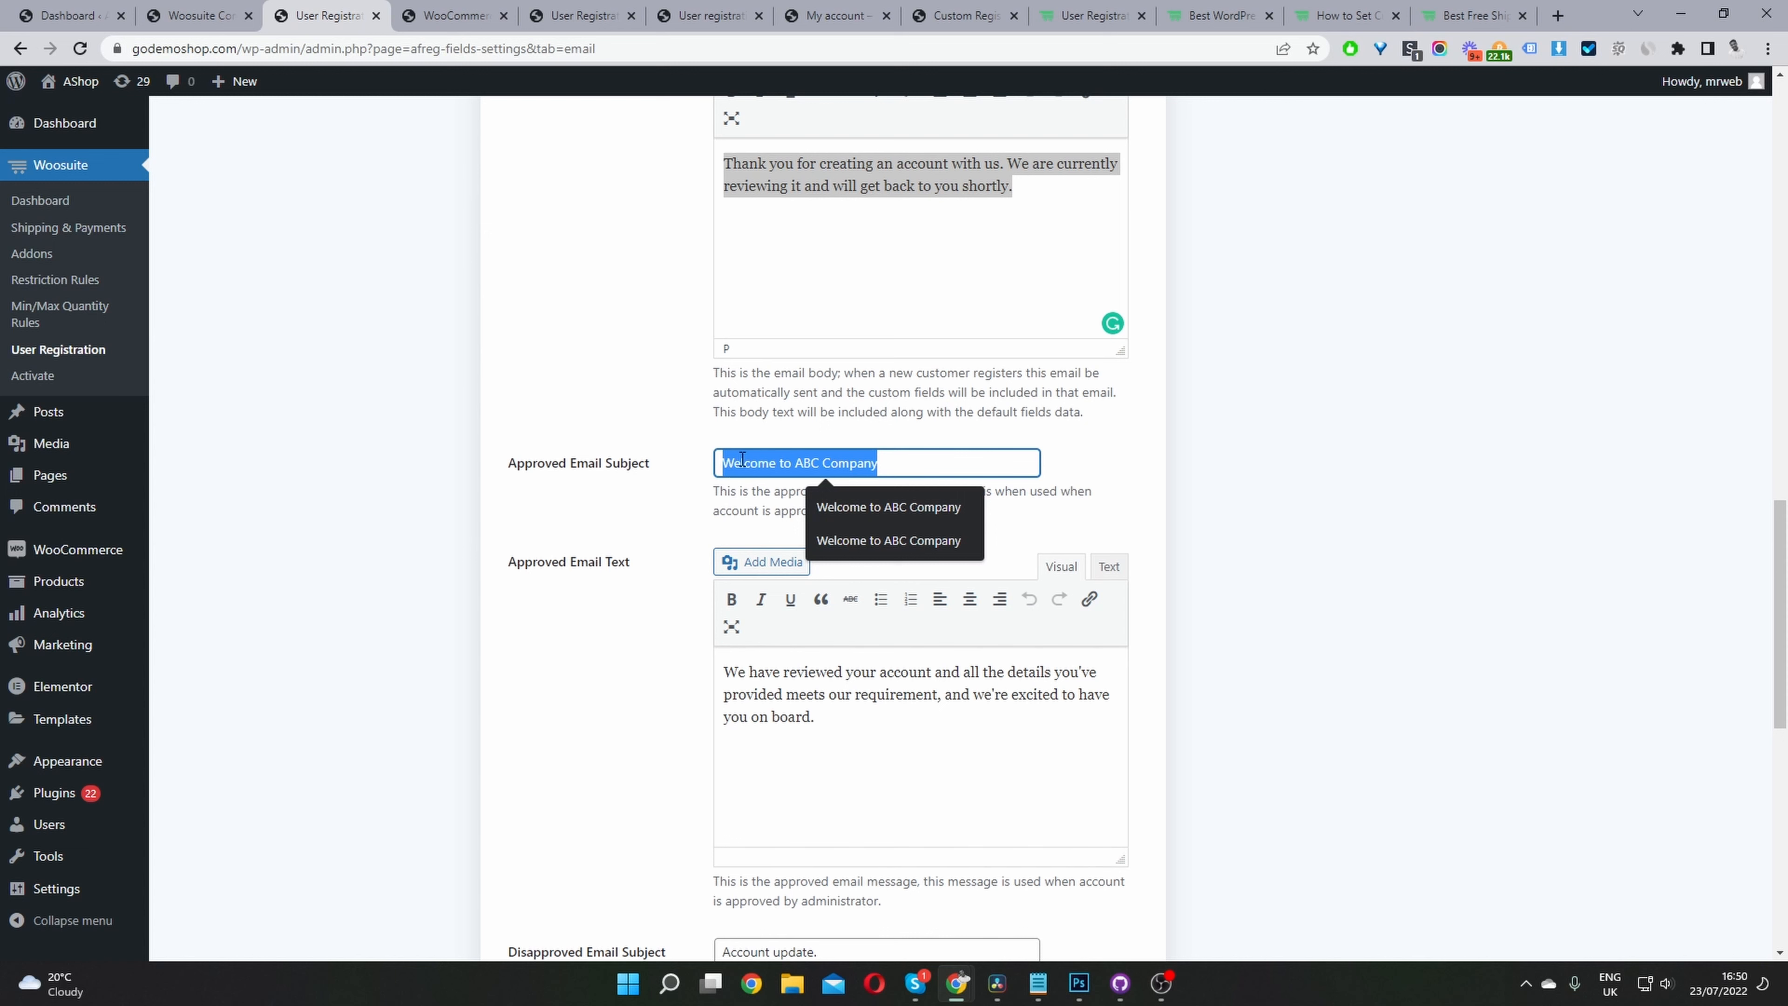
left_click(835, 708)
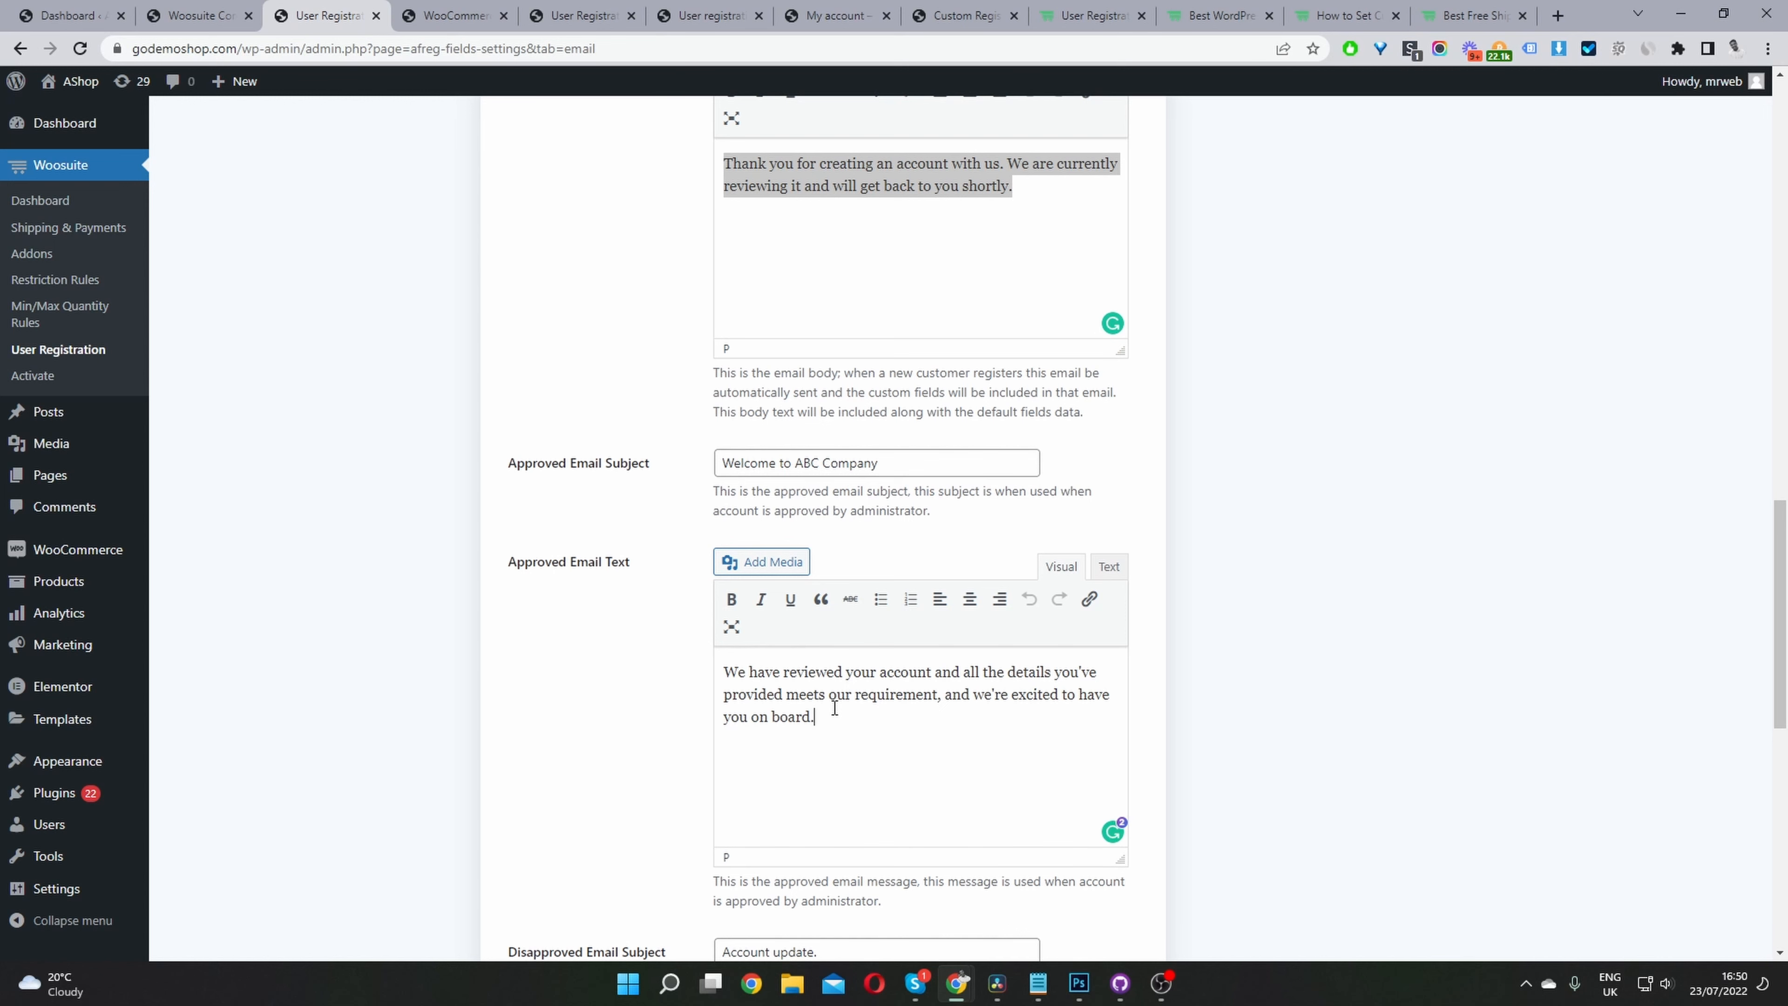
scroll(838, 712, "down", 4)
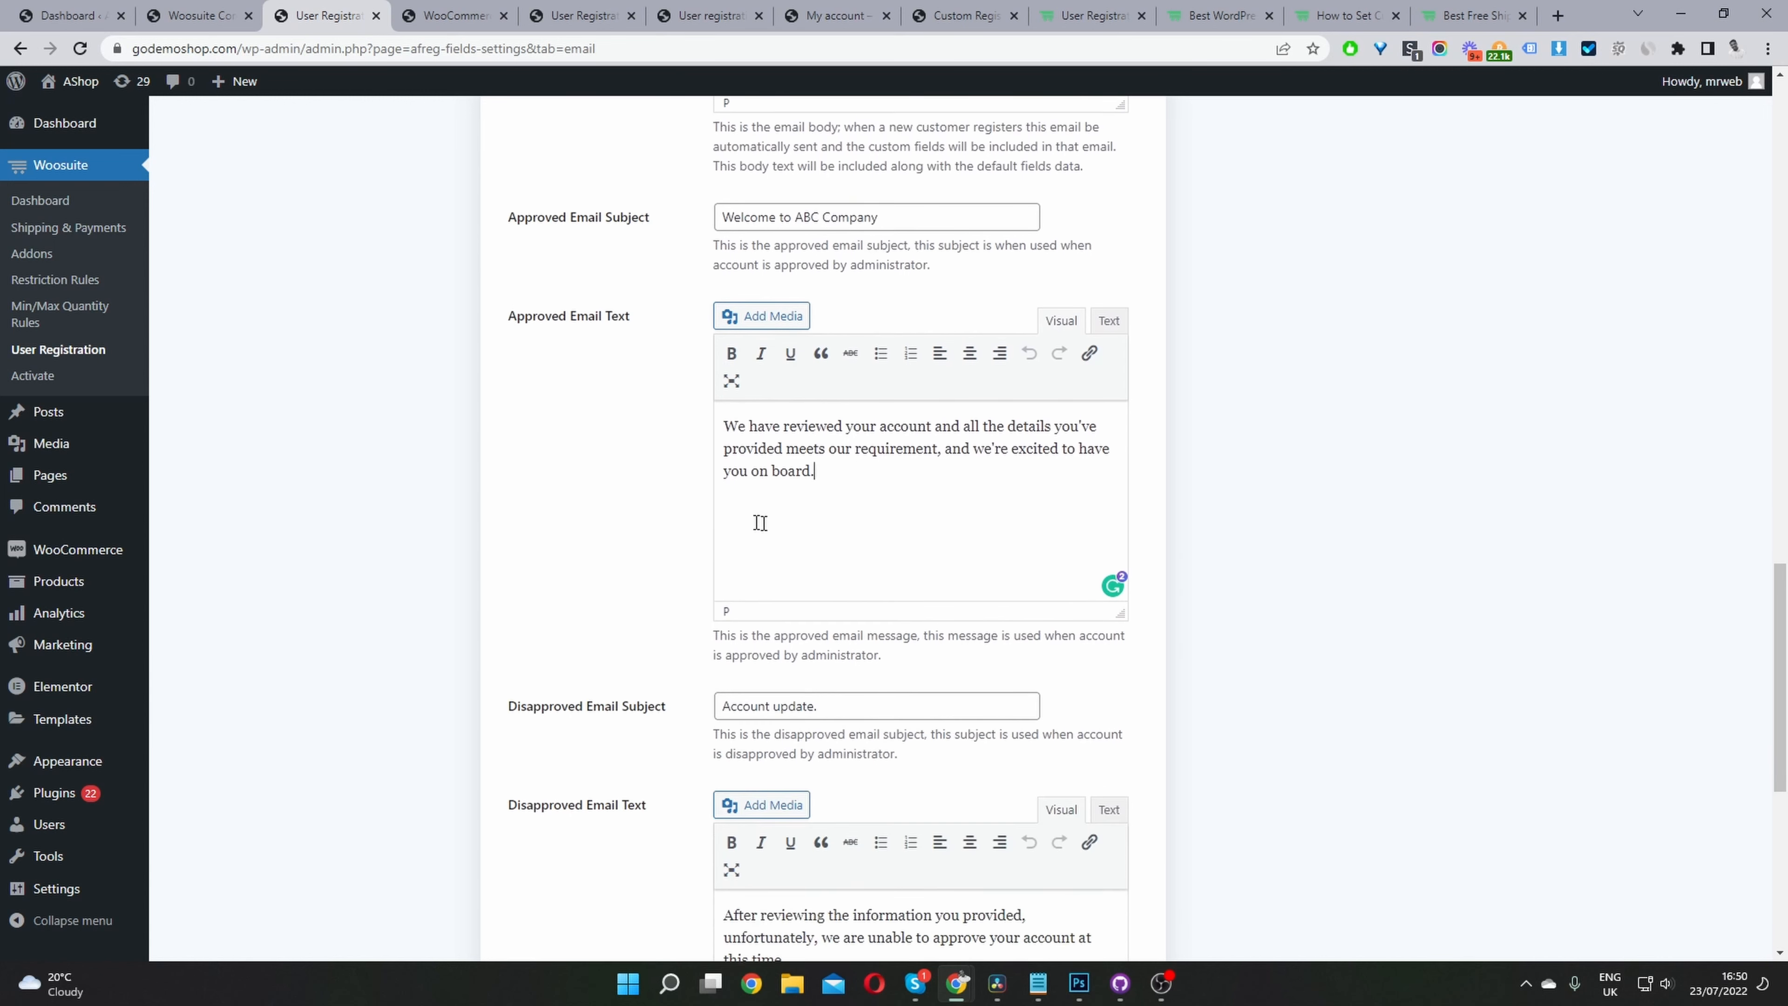
left_click_drag(759, 519, 713, 370)
scroll(873, 727, "down", 4)
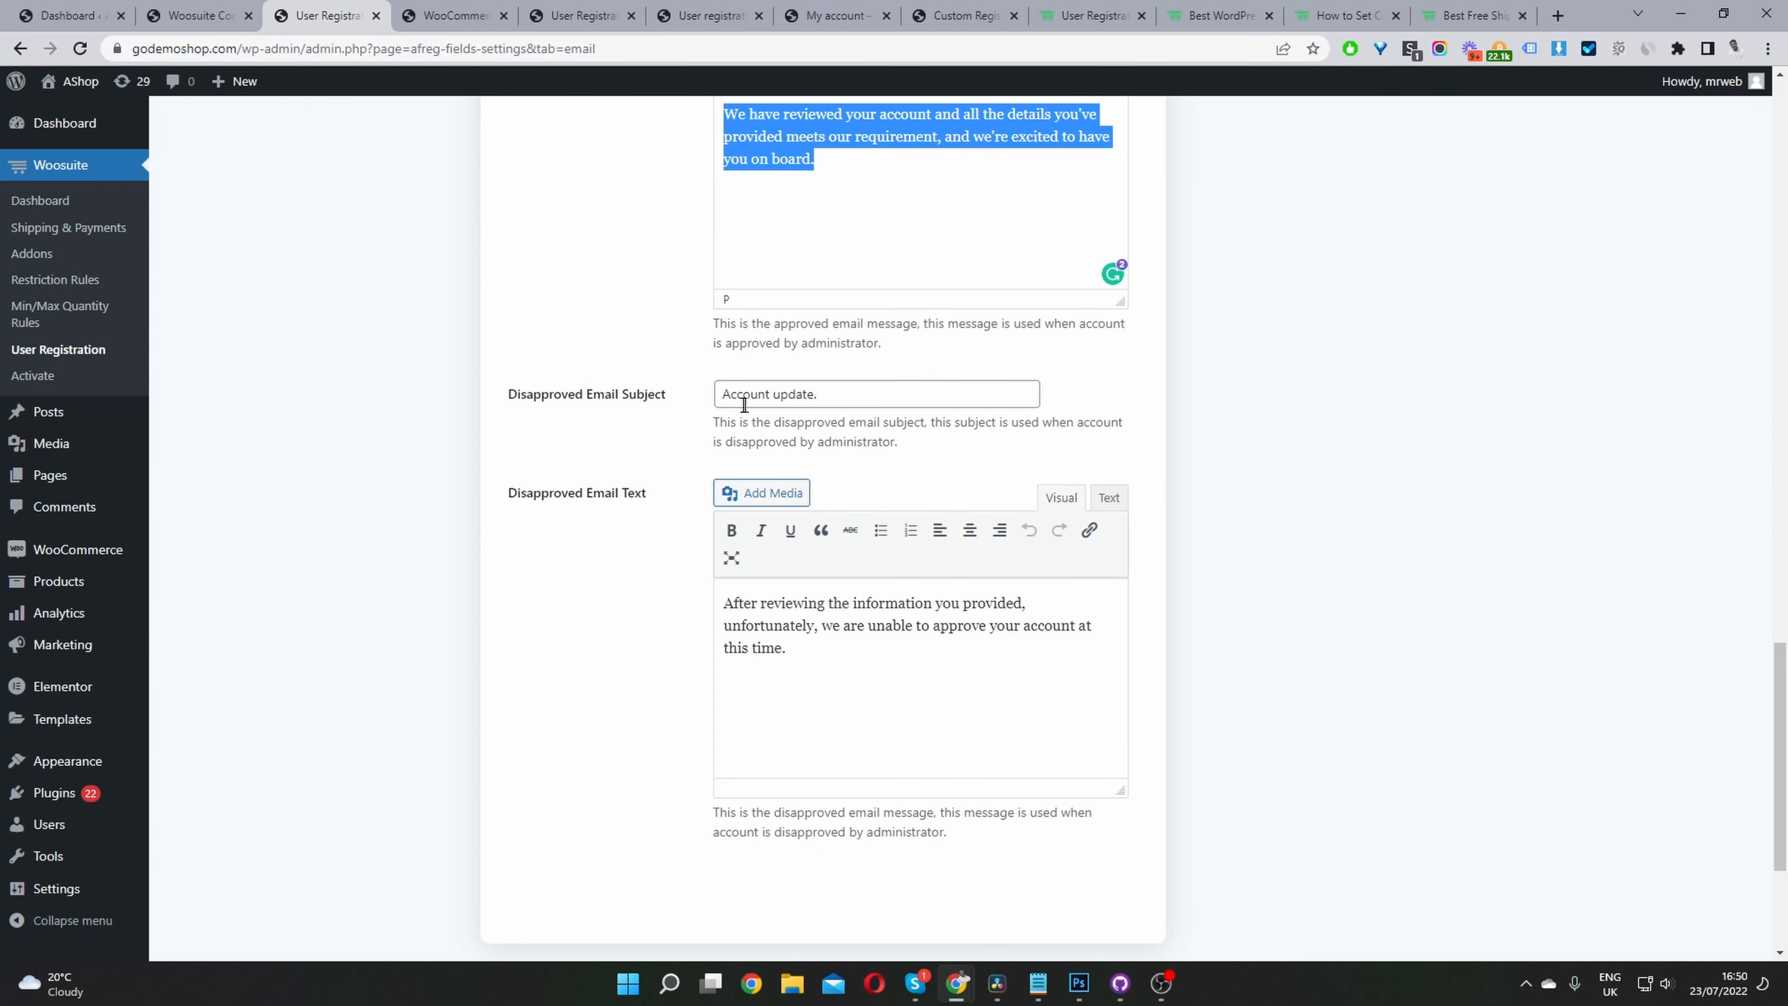
left_click_drag(729, 400, 766, 396)
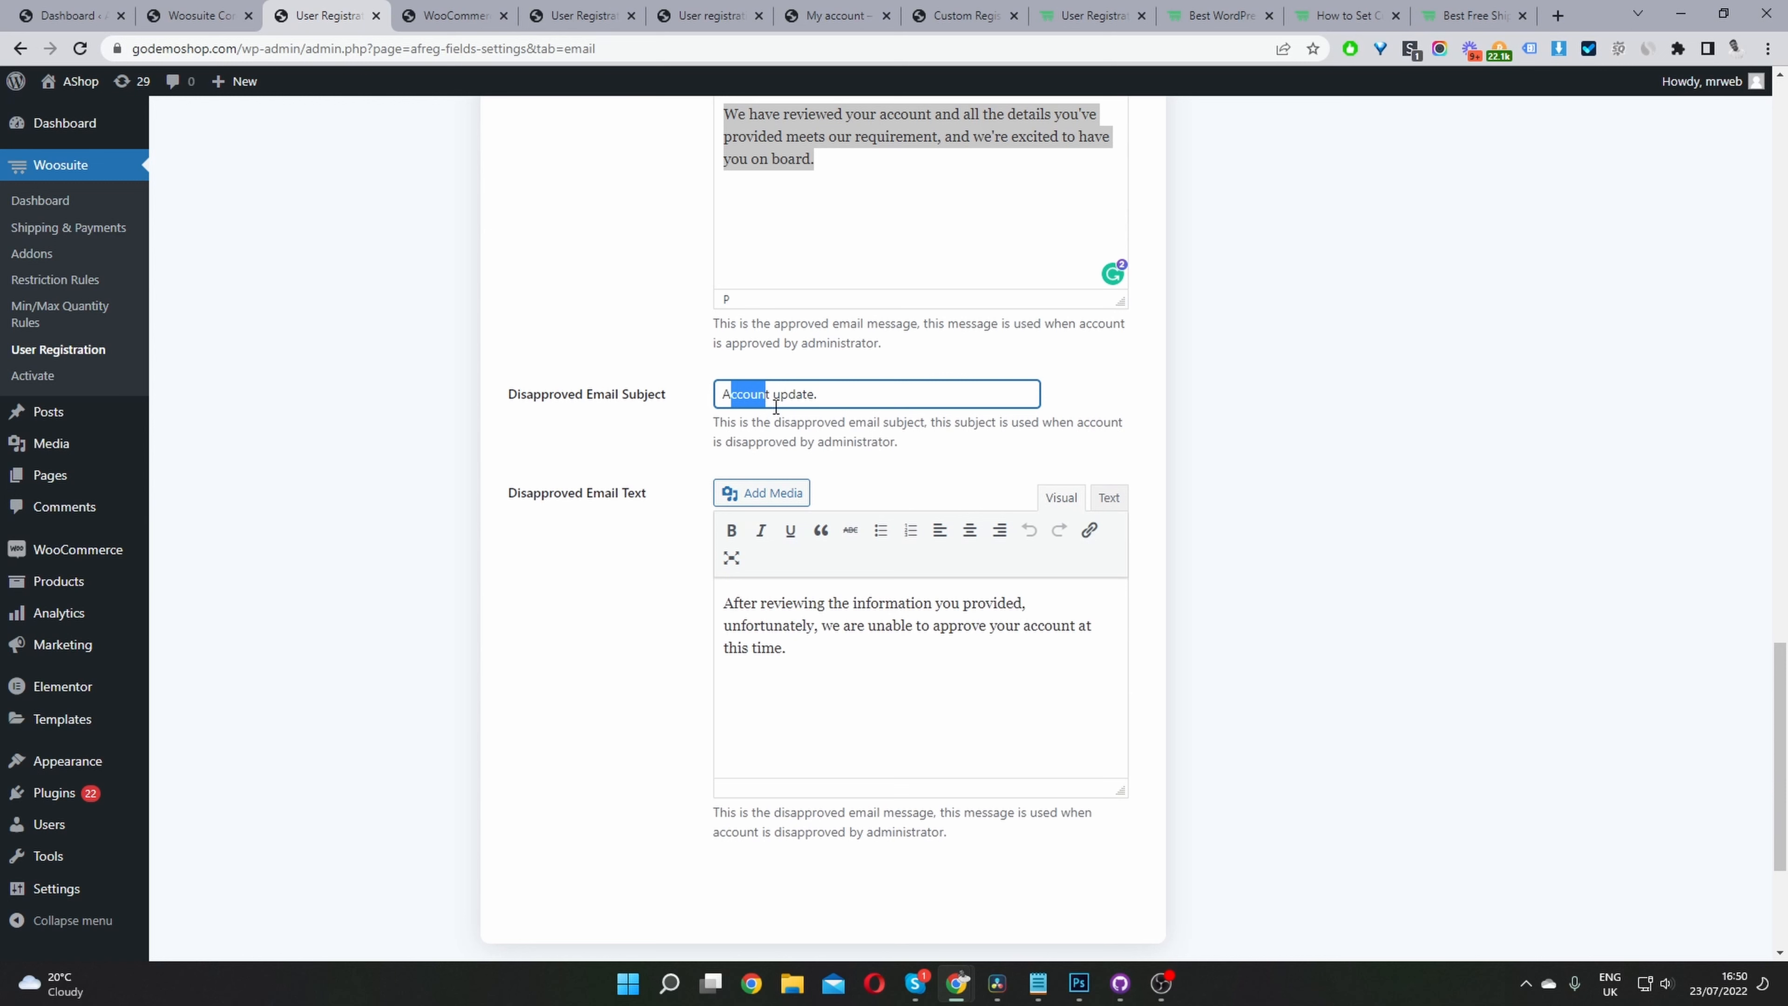
left_click_drag(872, 683, 730, 652)
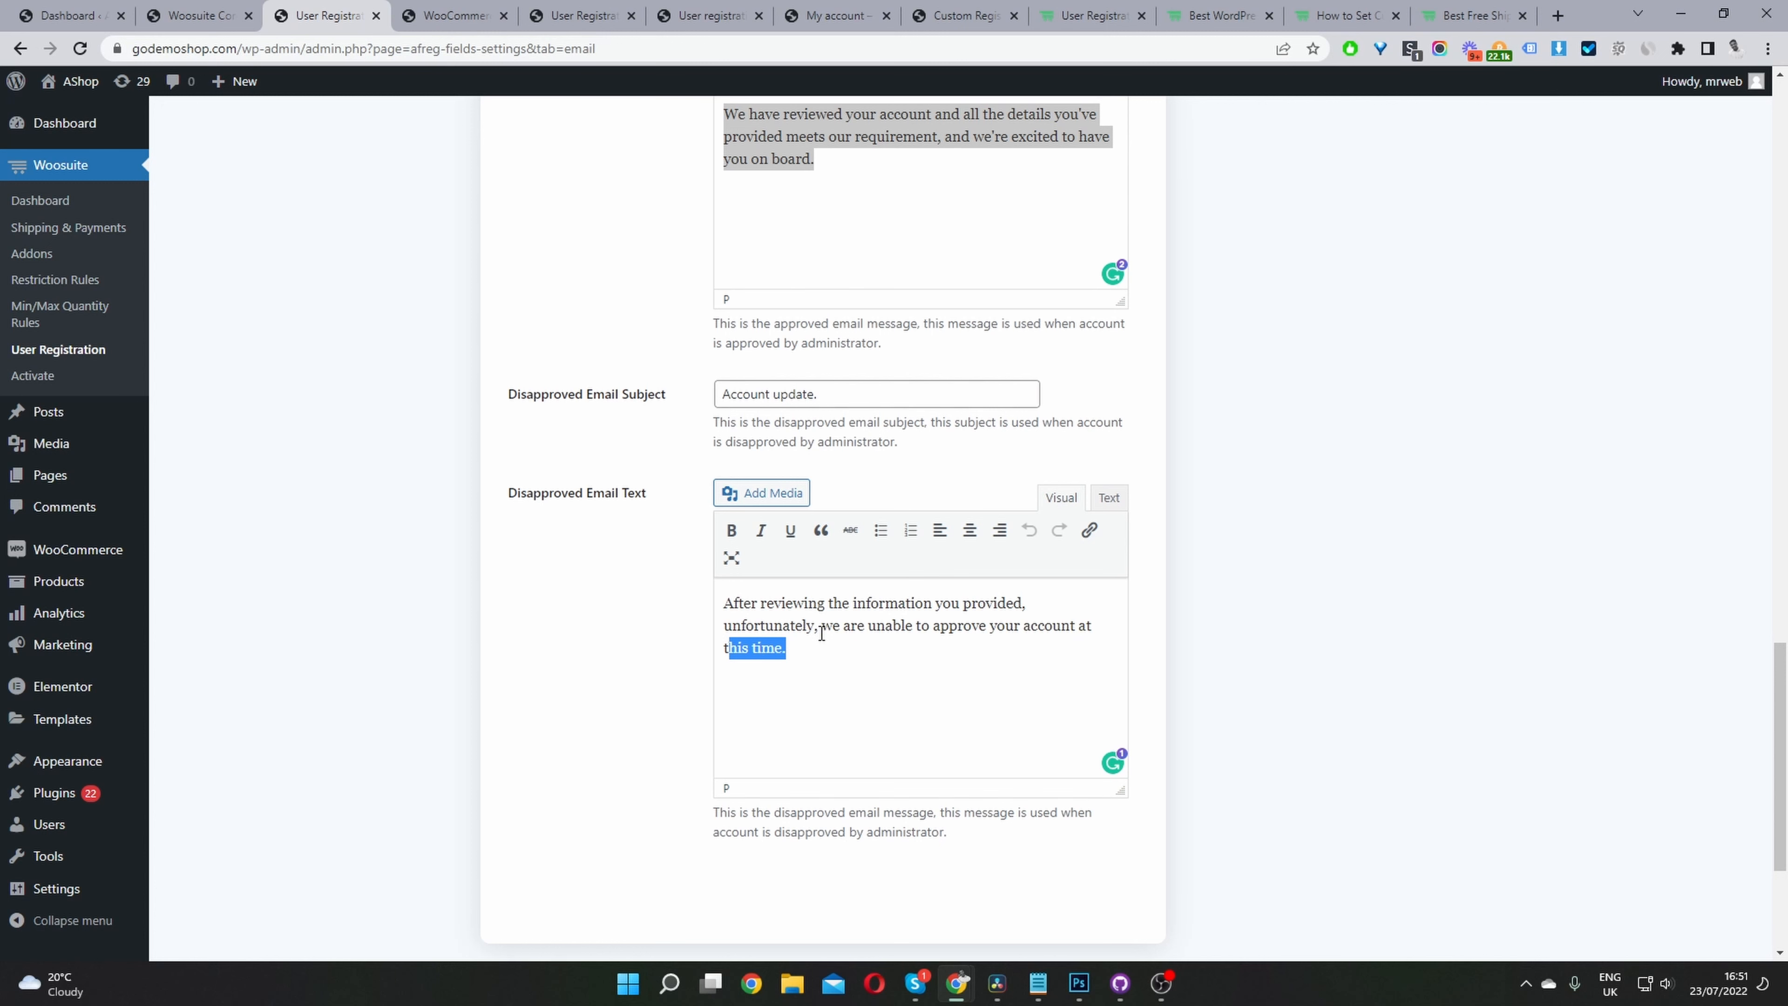
scroll(821, 633, "up", 8)
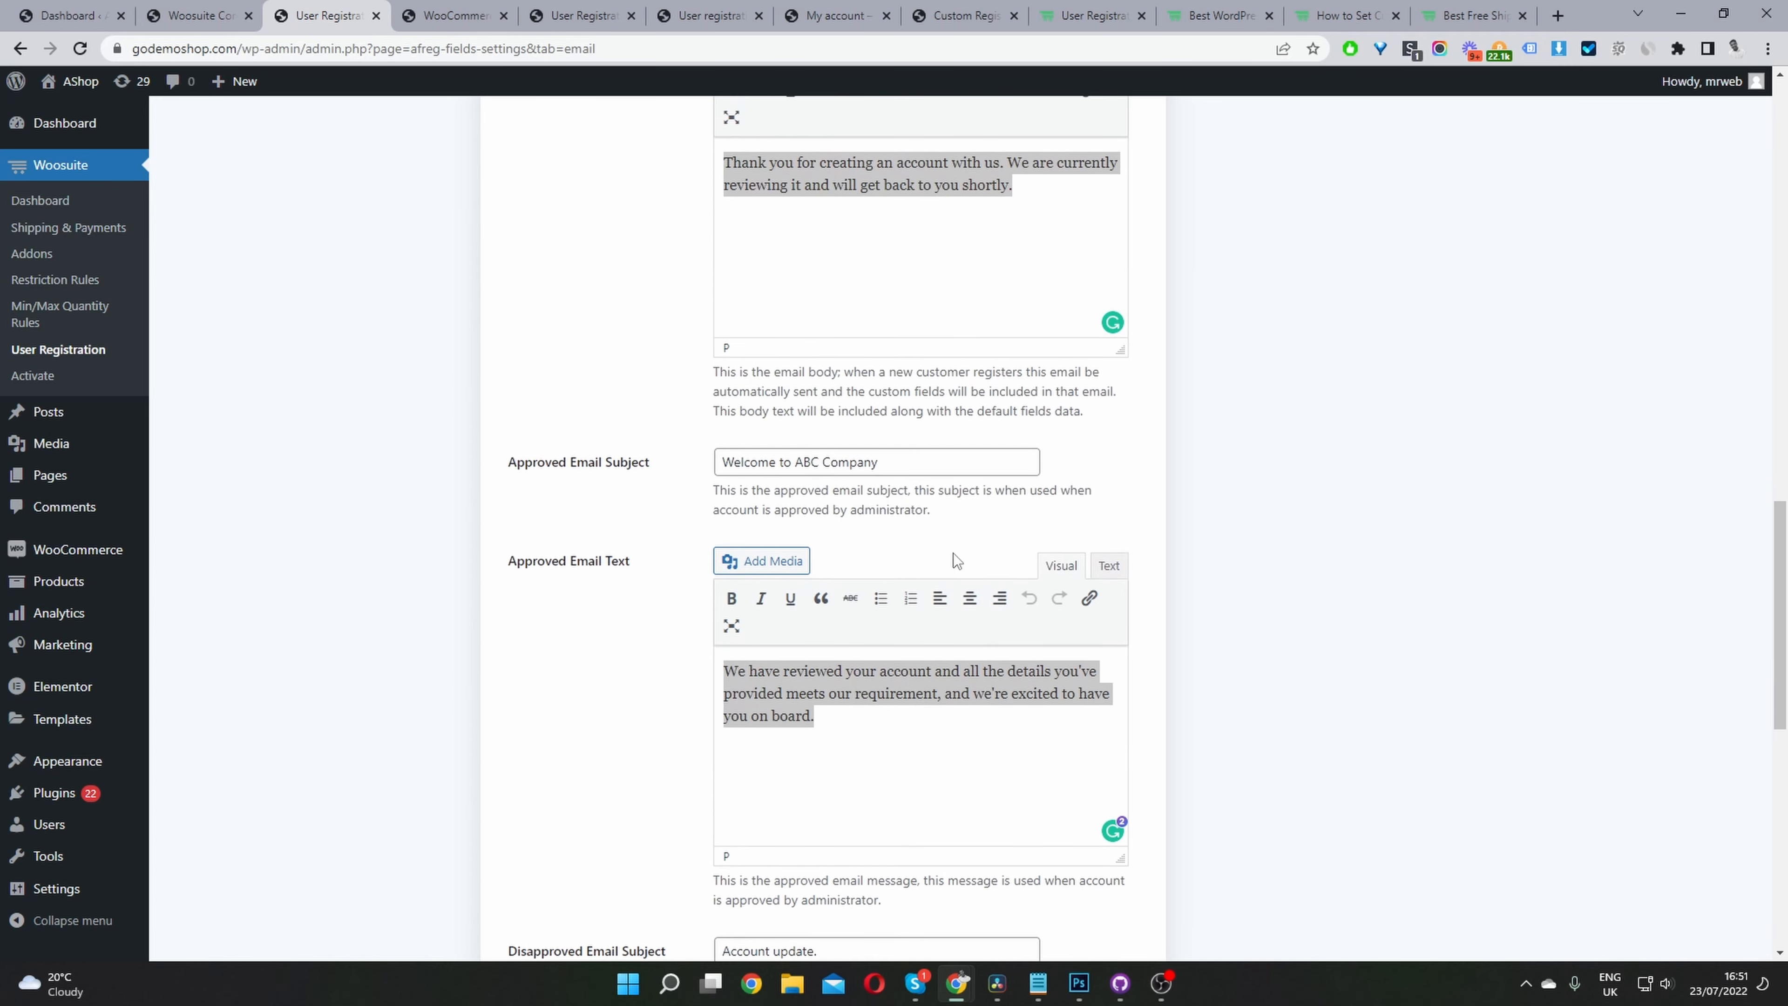
scroll(950, 559, "up", 6)
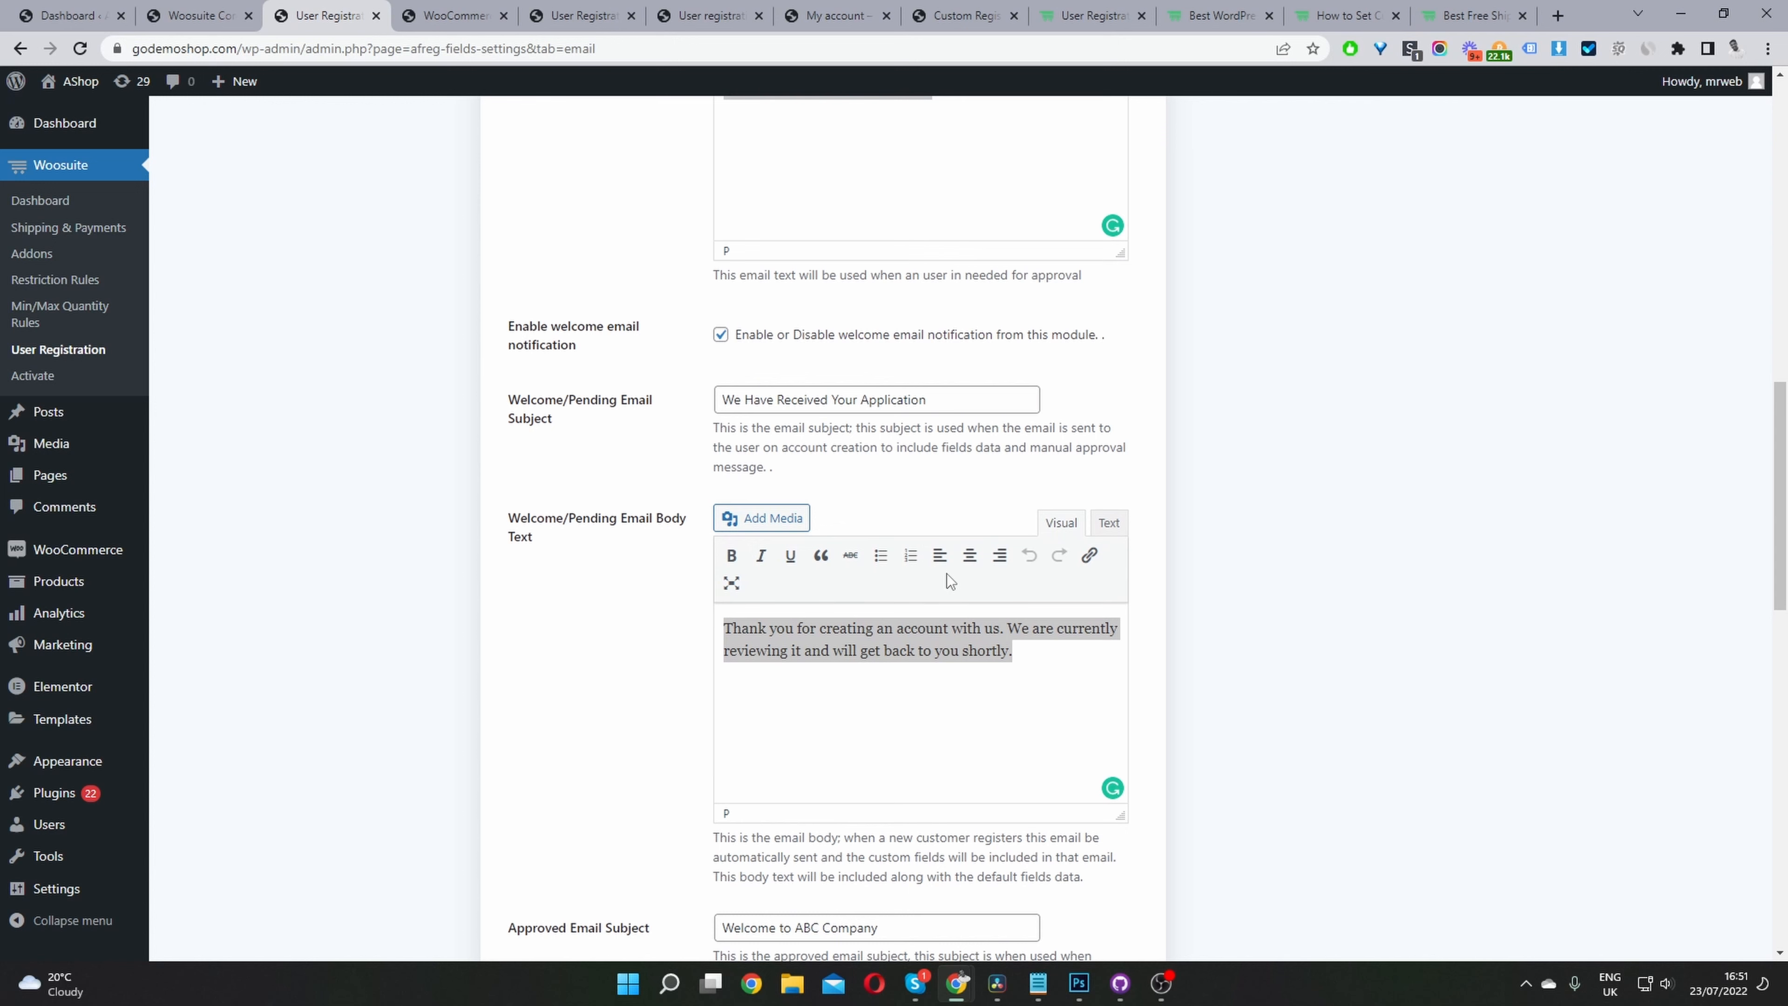
scroll(946, 573, "up", 6)
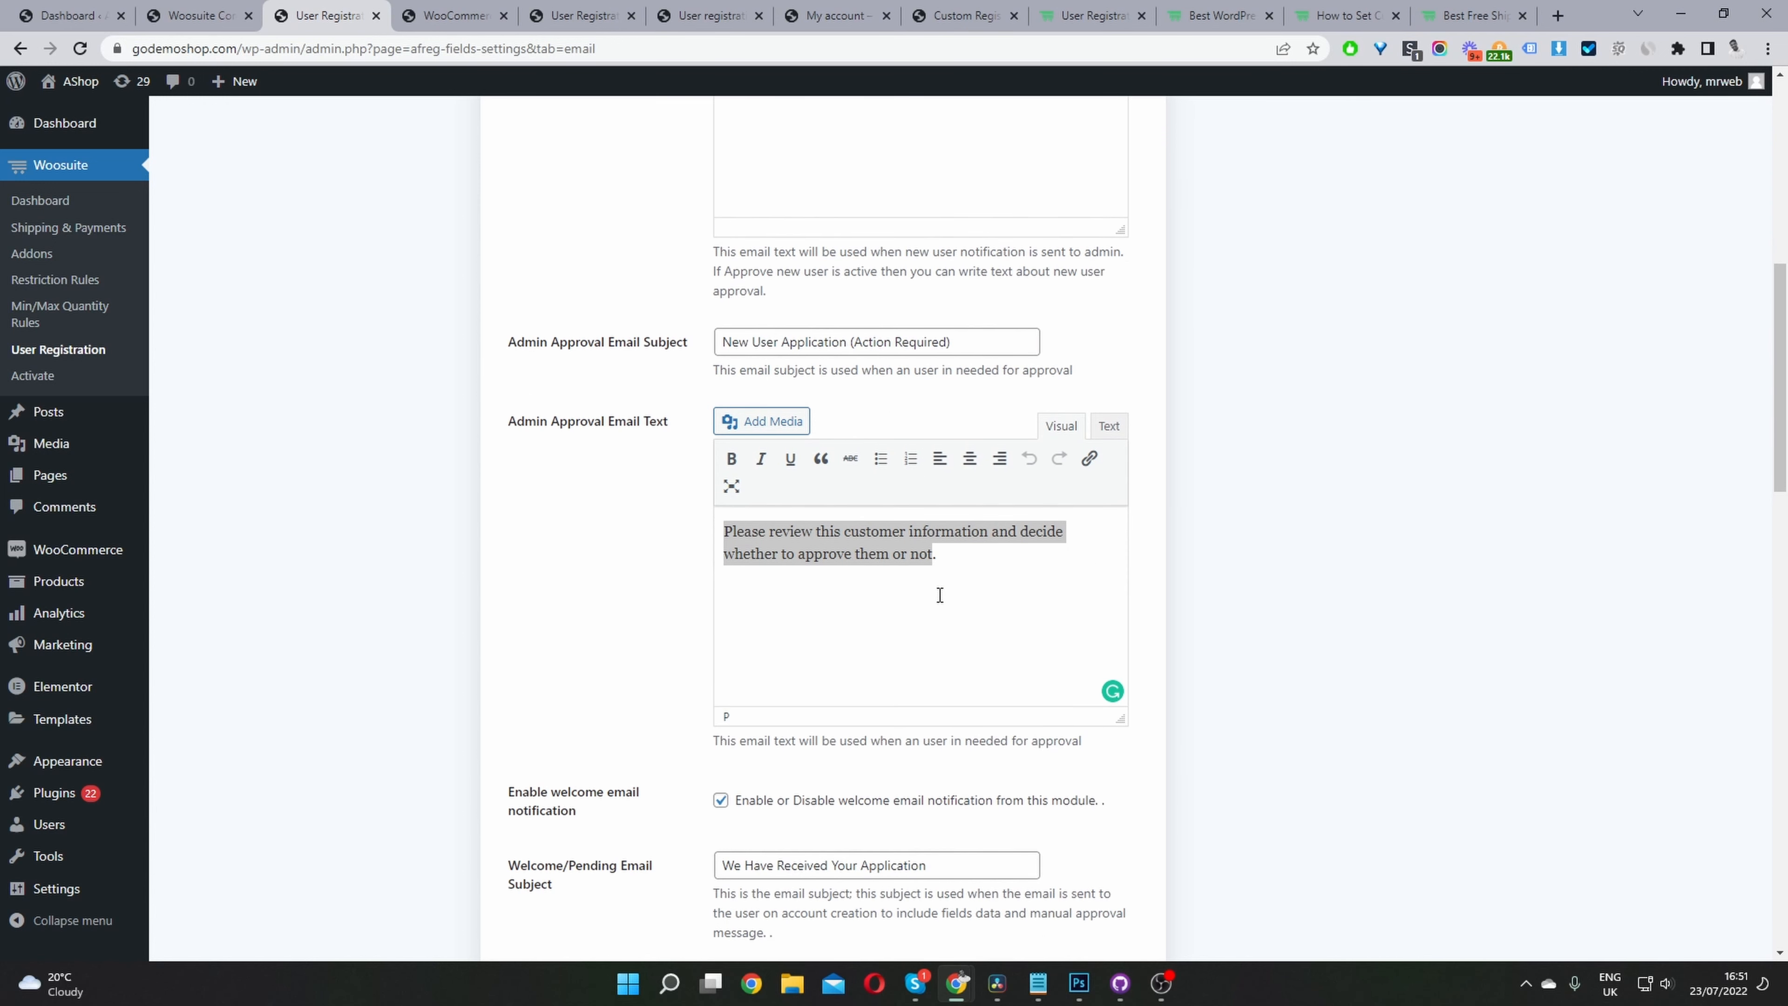
scroll(939, 595, "up", 10)
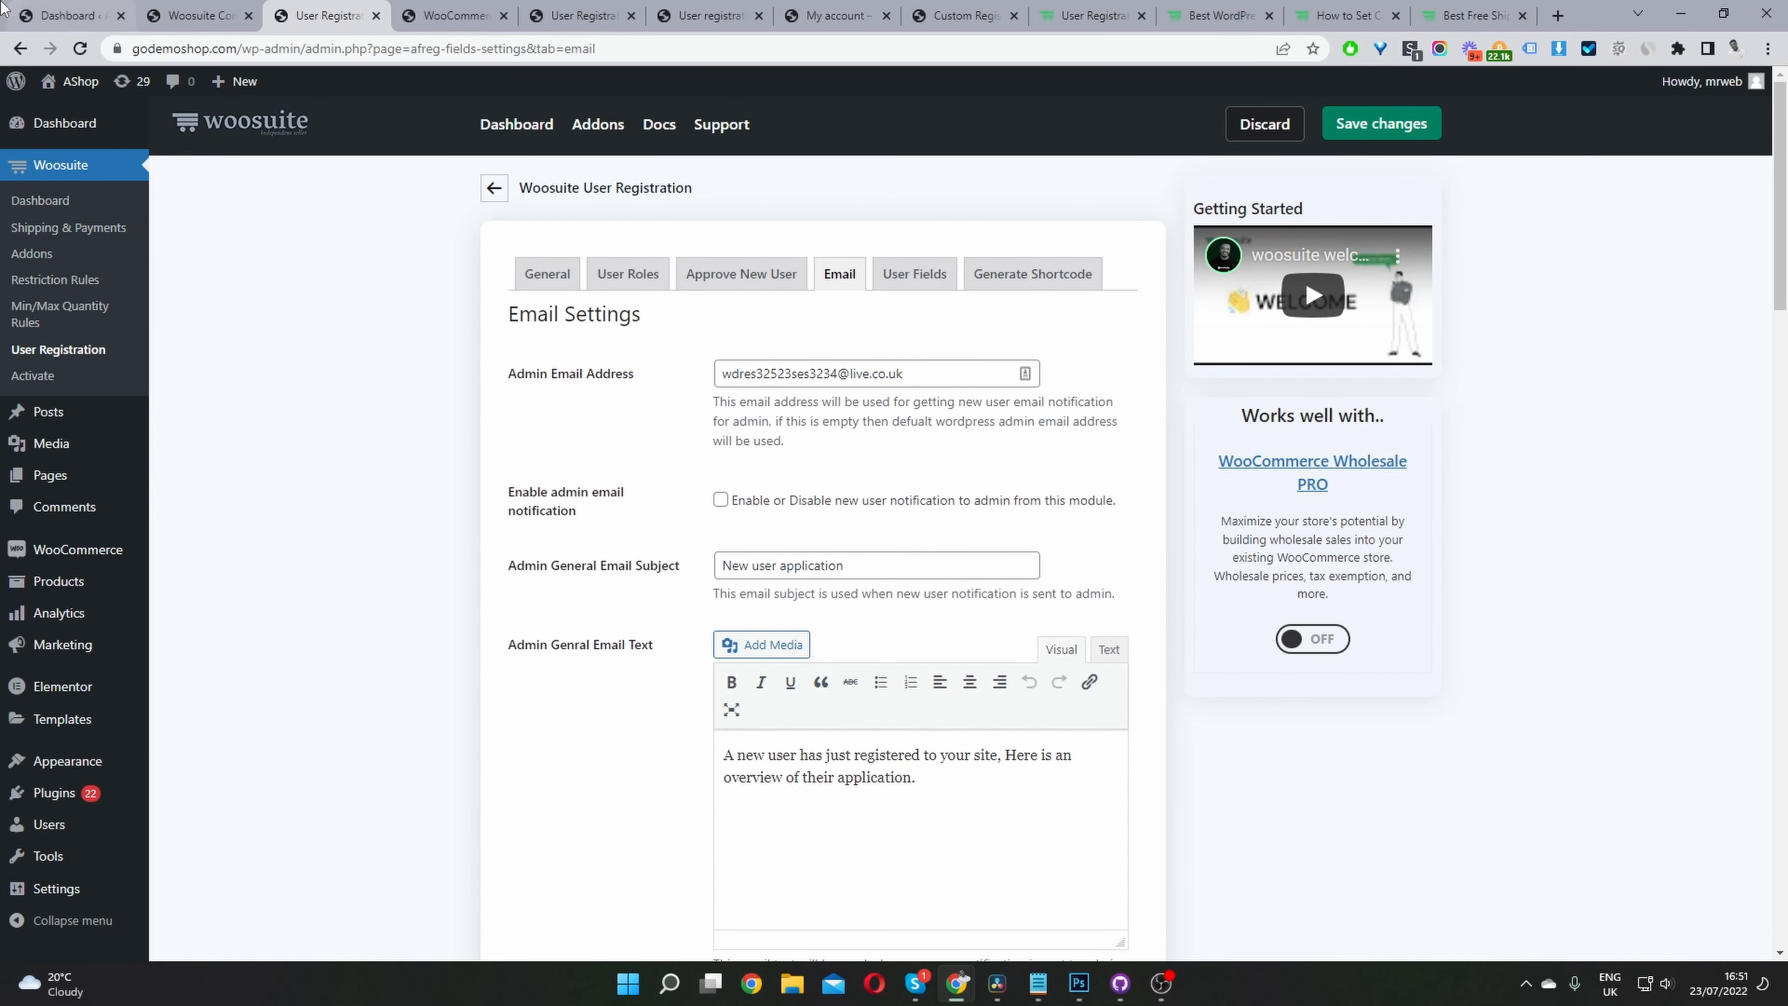
Step: Open the Woosuite dashboard in a new browser tab and view the recent customer signups awaiting approval
middle_click(52, 215)
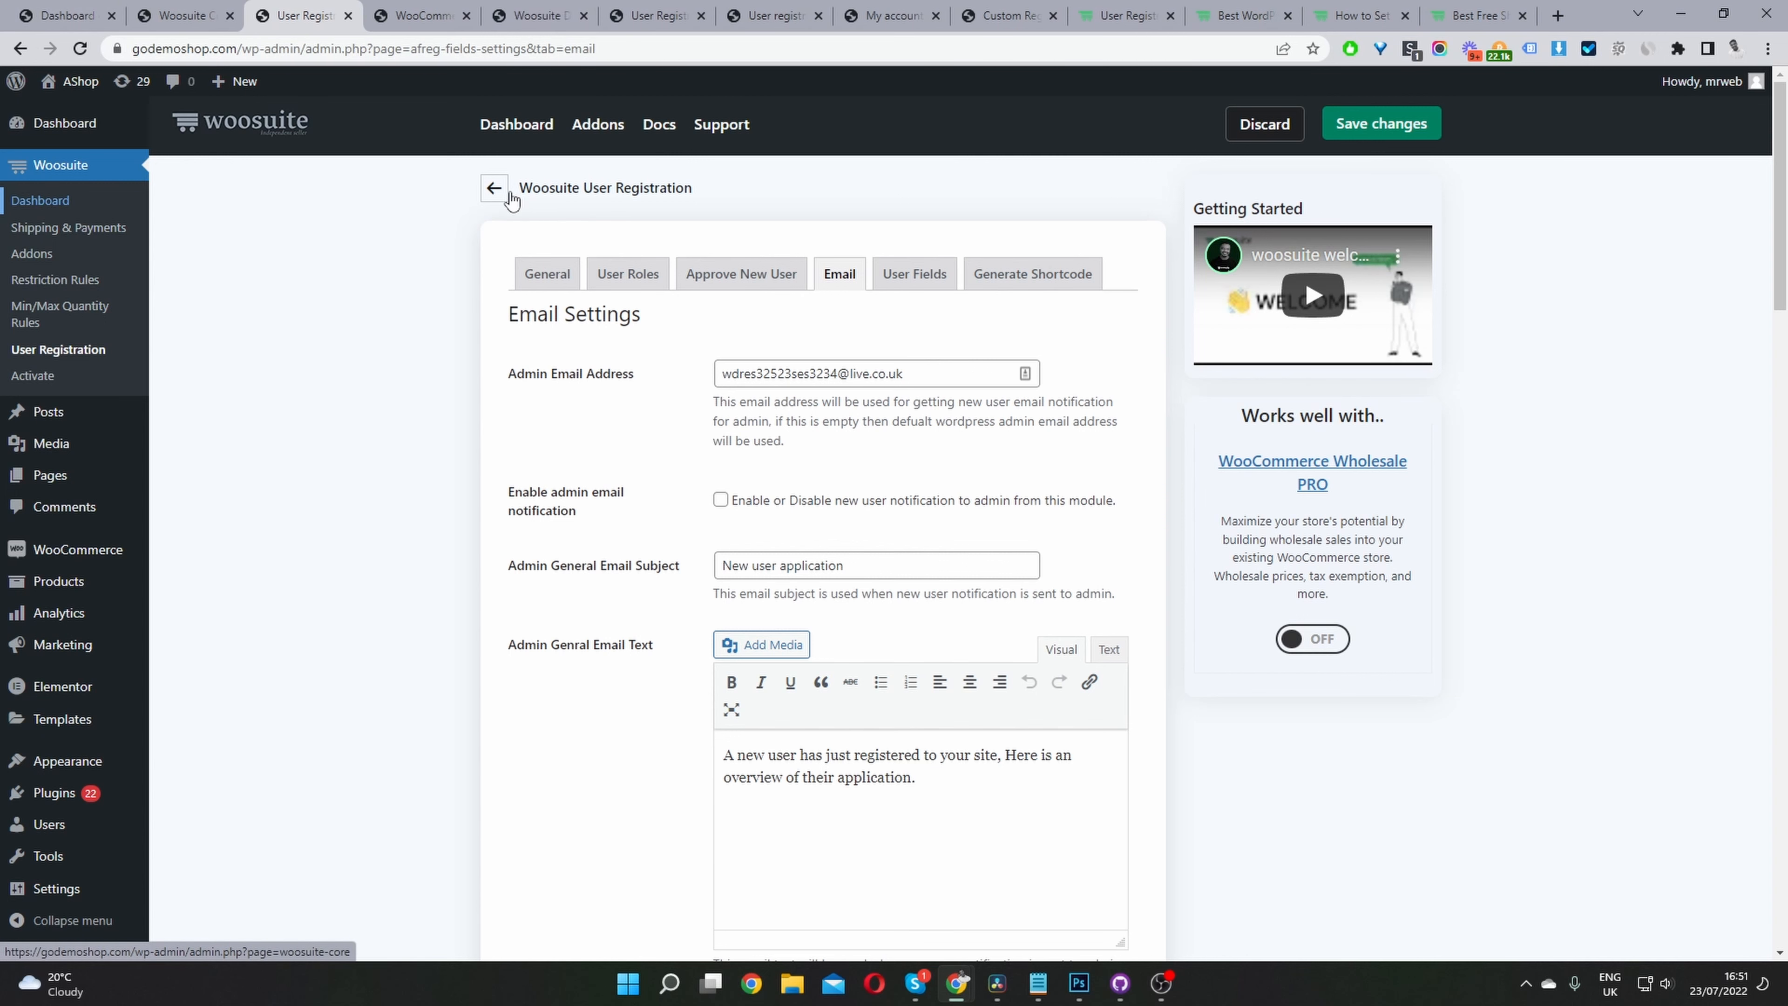
left_click(535, 15)
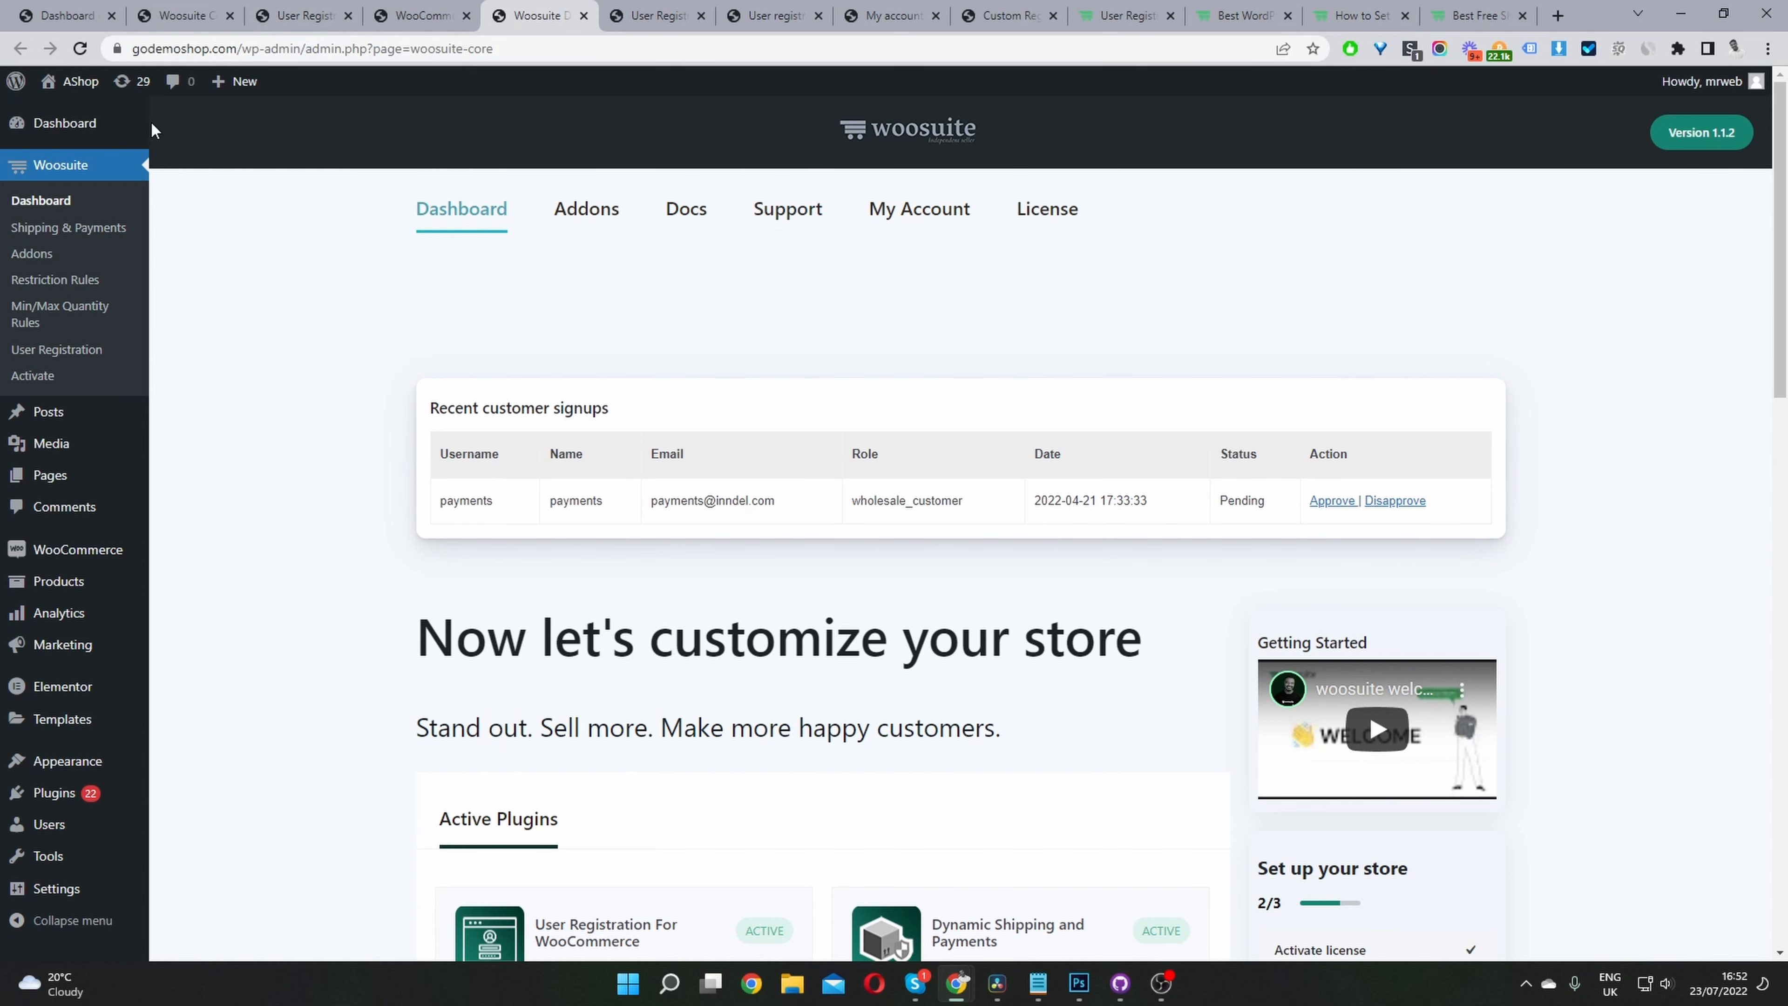
Step: Open the storefront in a new browser tab and enter the address of its account page, godemoshop.com/my-account
mouse_move(78, 81)
left_click(90, 114)
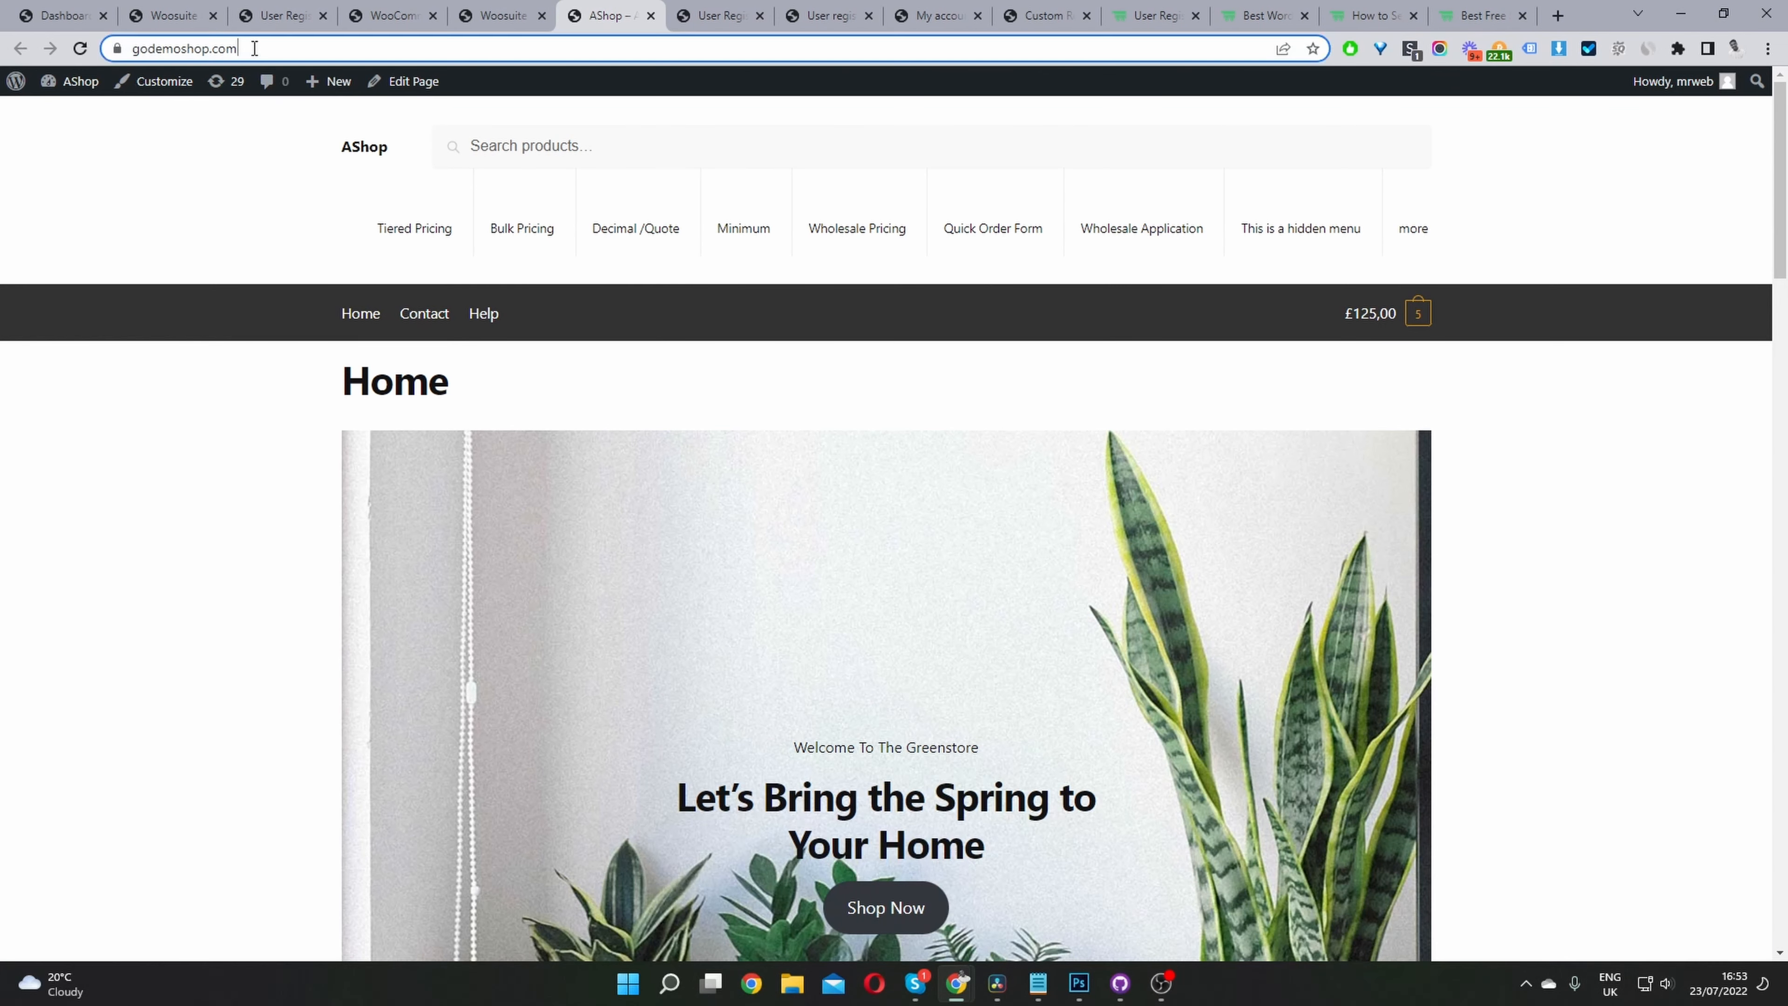
left_click(259, 49)
type("/my-acount")
key("ctrl+a")
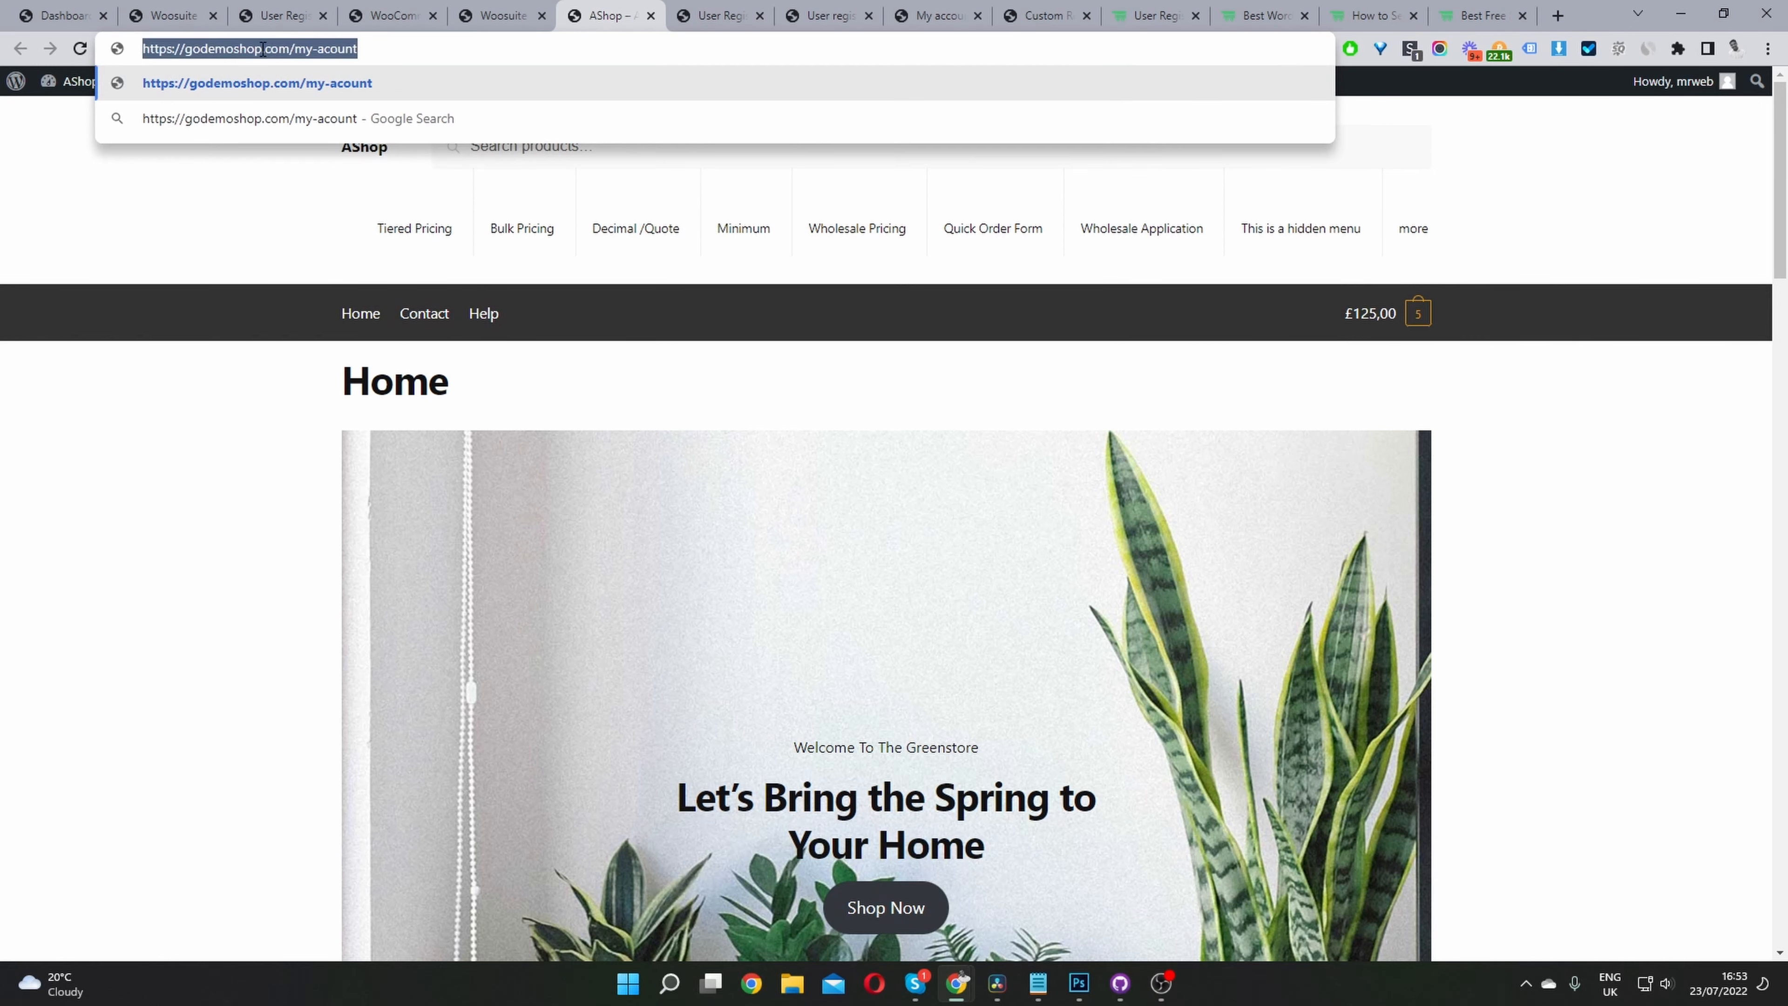
left_click(321, 50)
type("c")
key("ctrl+a")
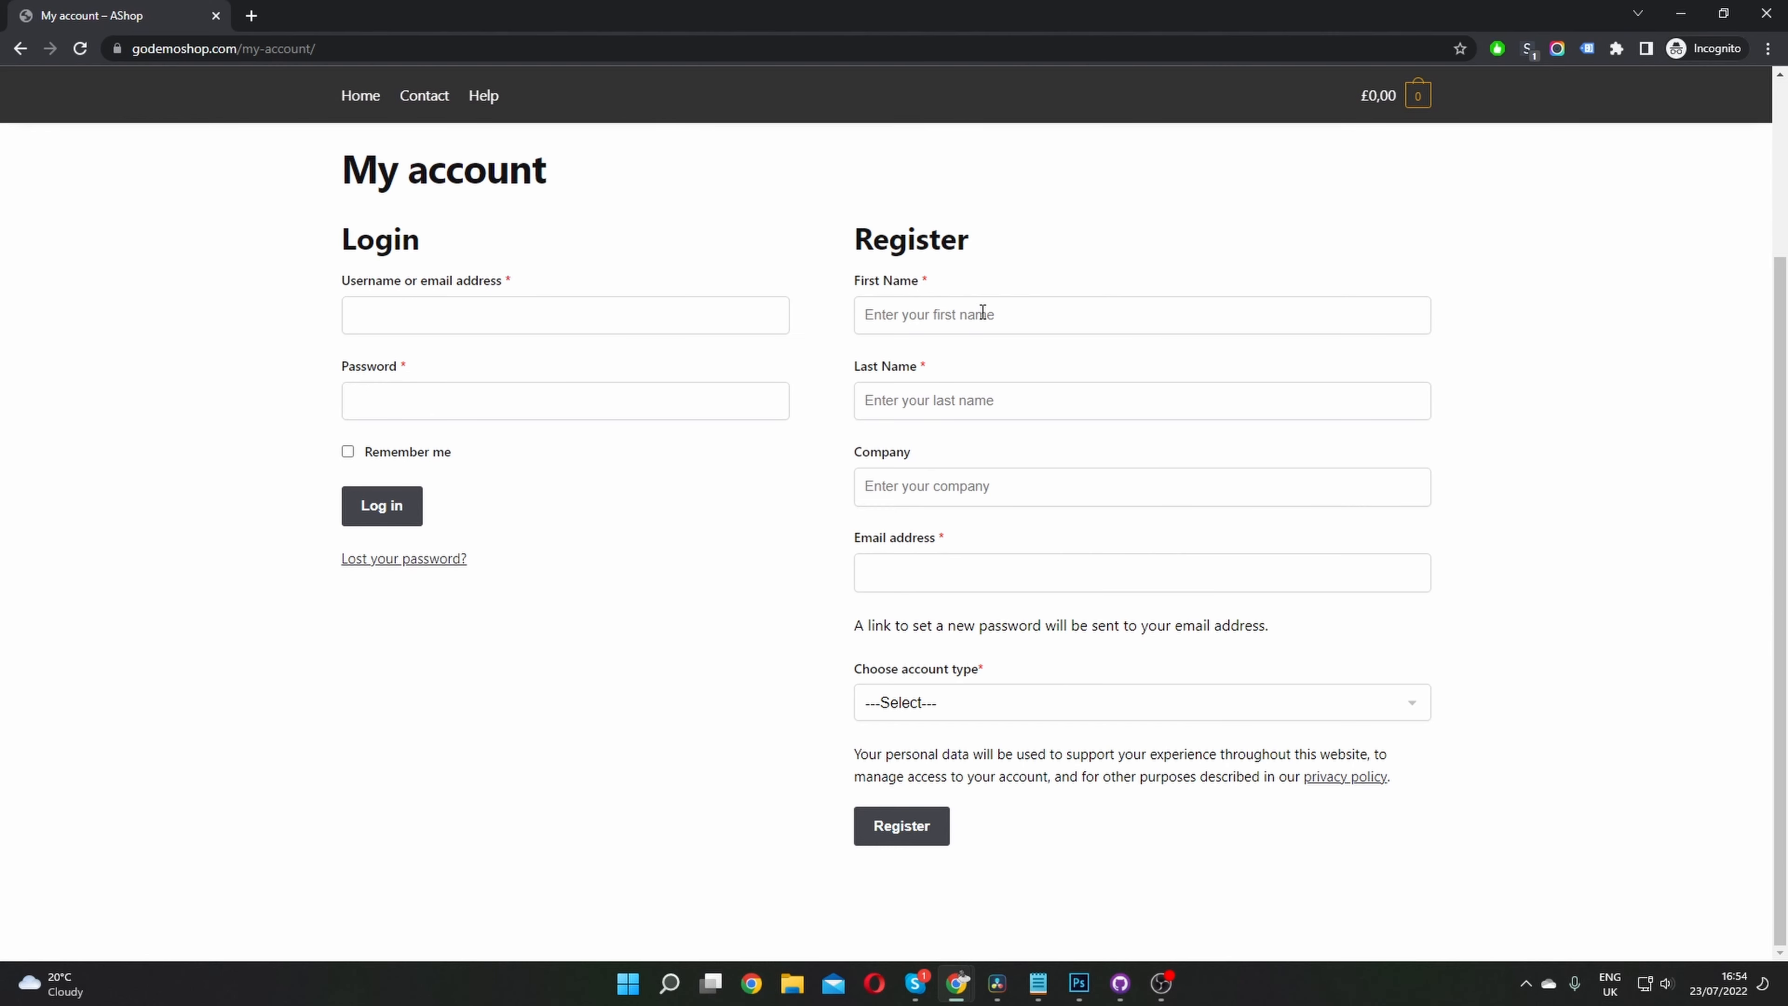
Step: Enter "test" as the first name and "test2" as the last name in the My account registration form
left_click(984, 310)
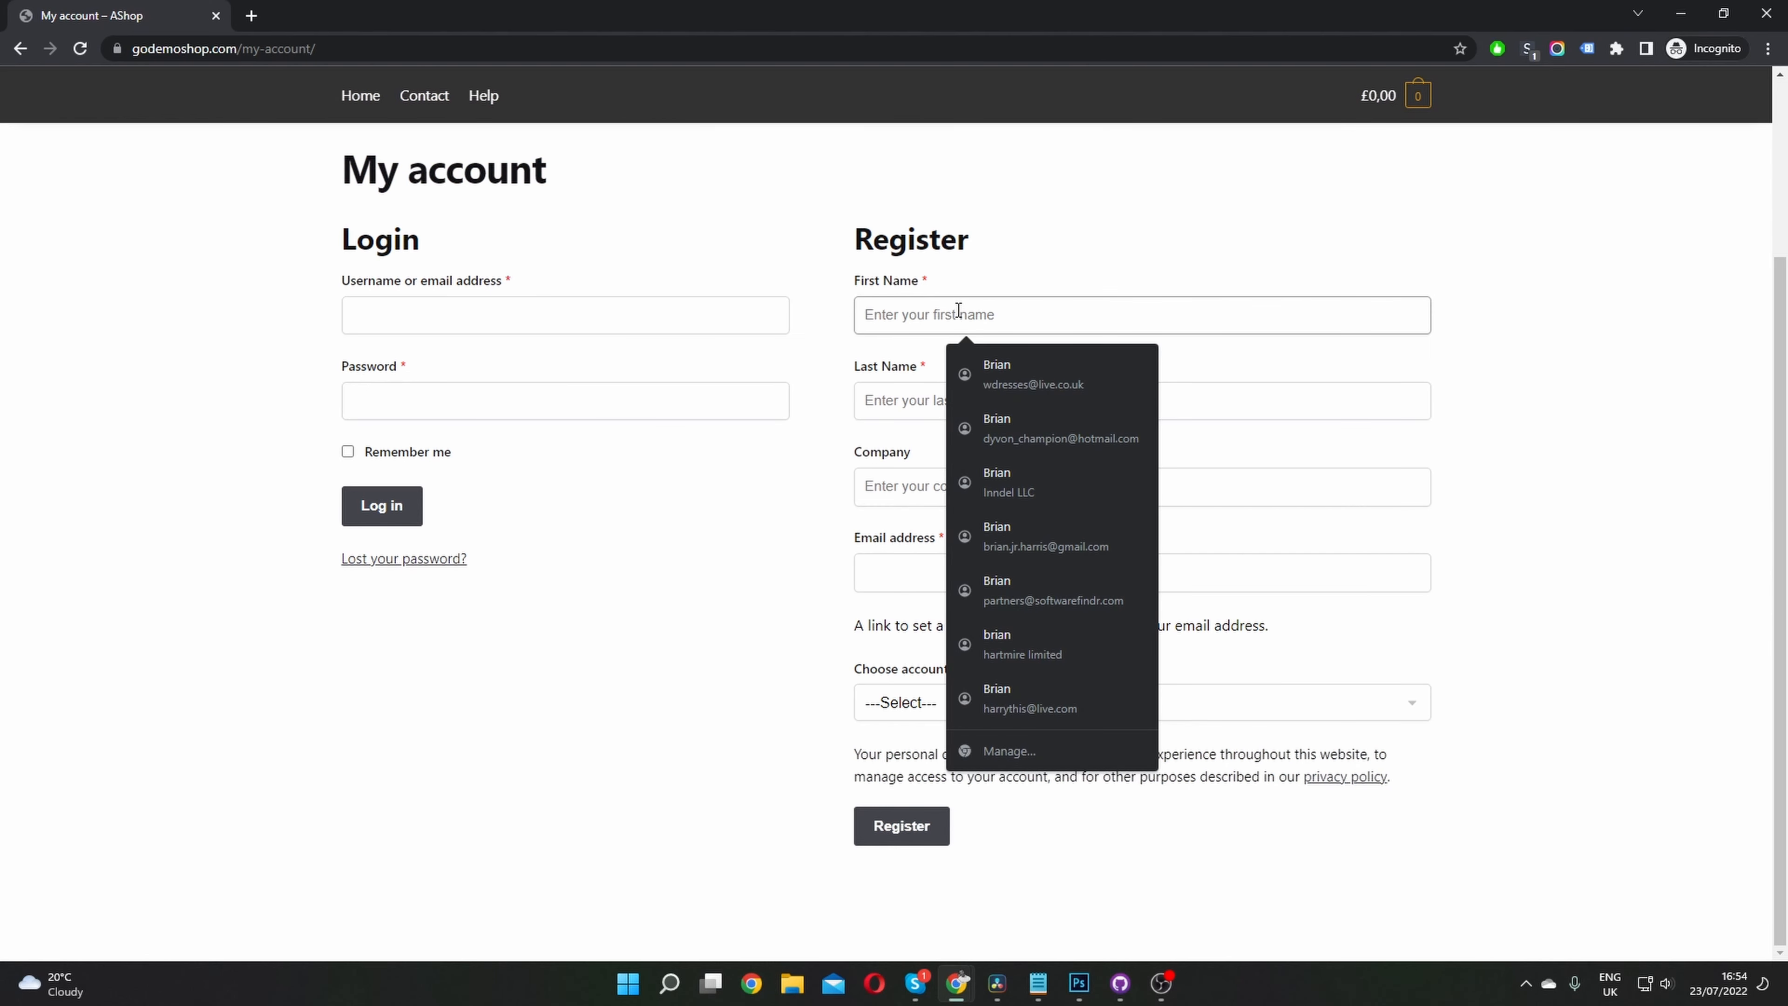
type("test")
key("ctrl+a")
key("ctrl+c")
left_click(918, 400)
key("ctrl+v")
type("2")
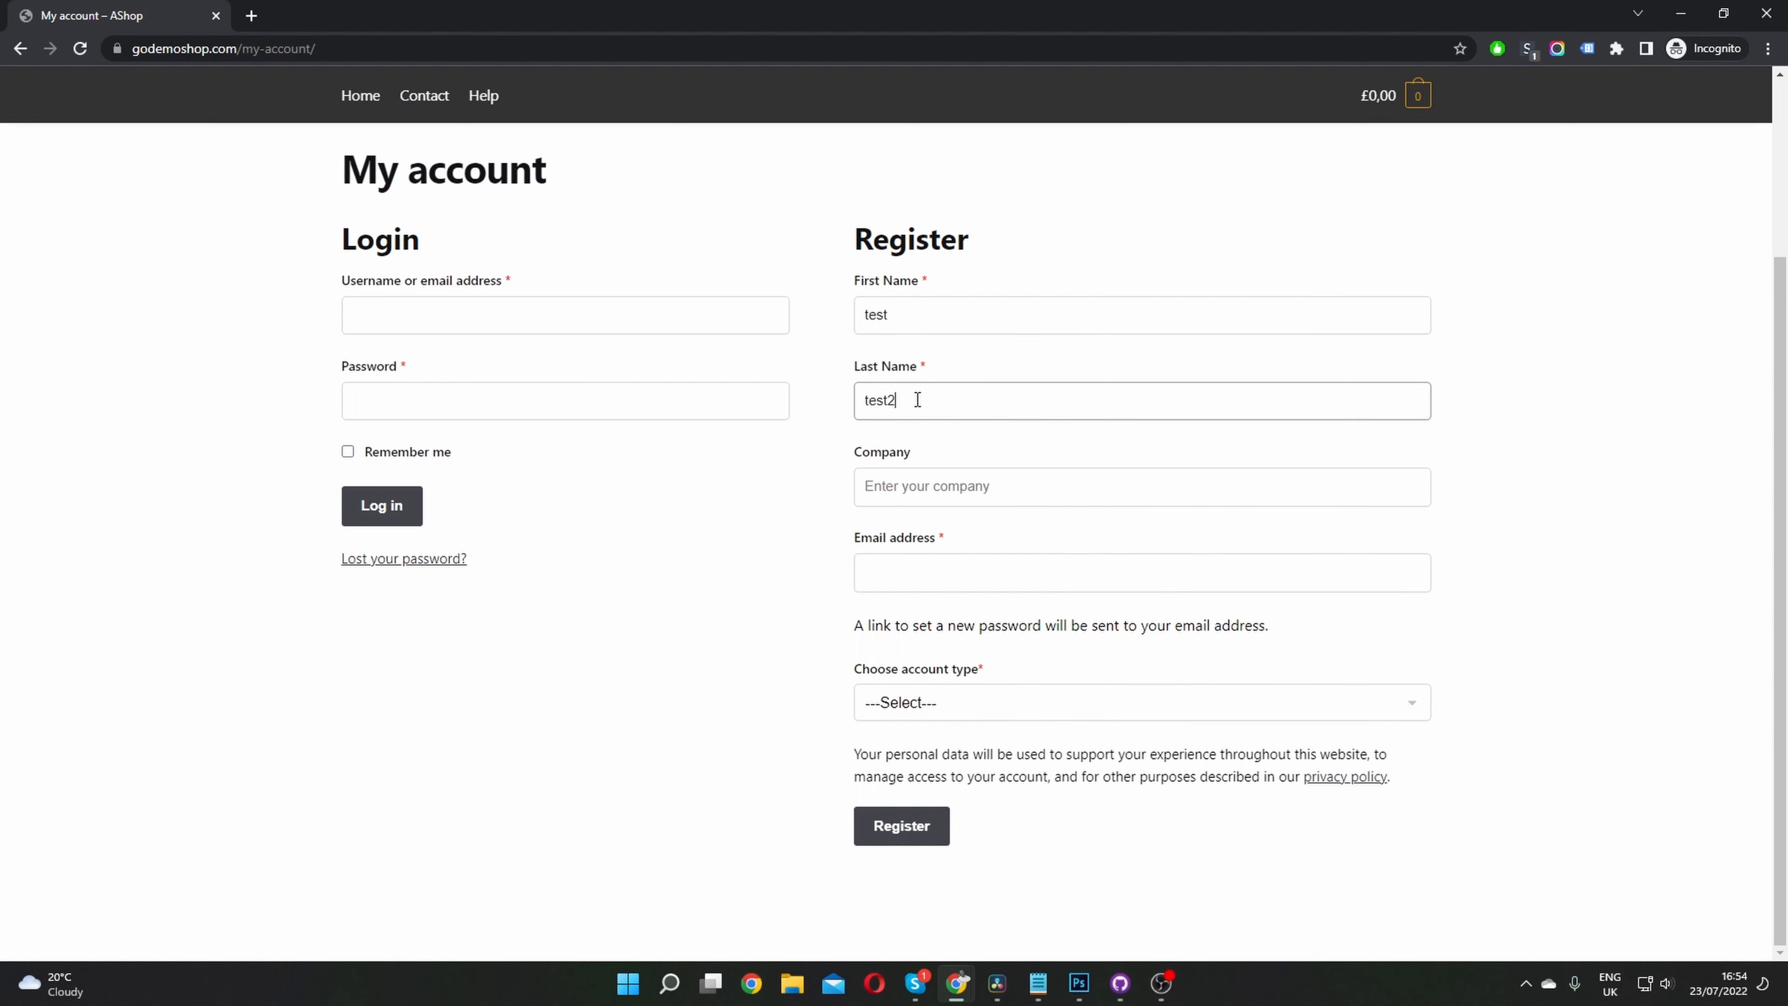
Step: Fill in the email address in the registration form and choose Wholesale Customer as the account type
left_click(915, 563)
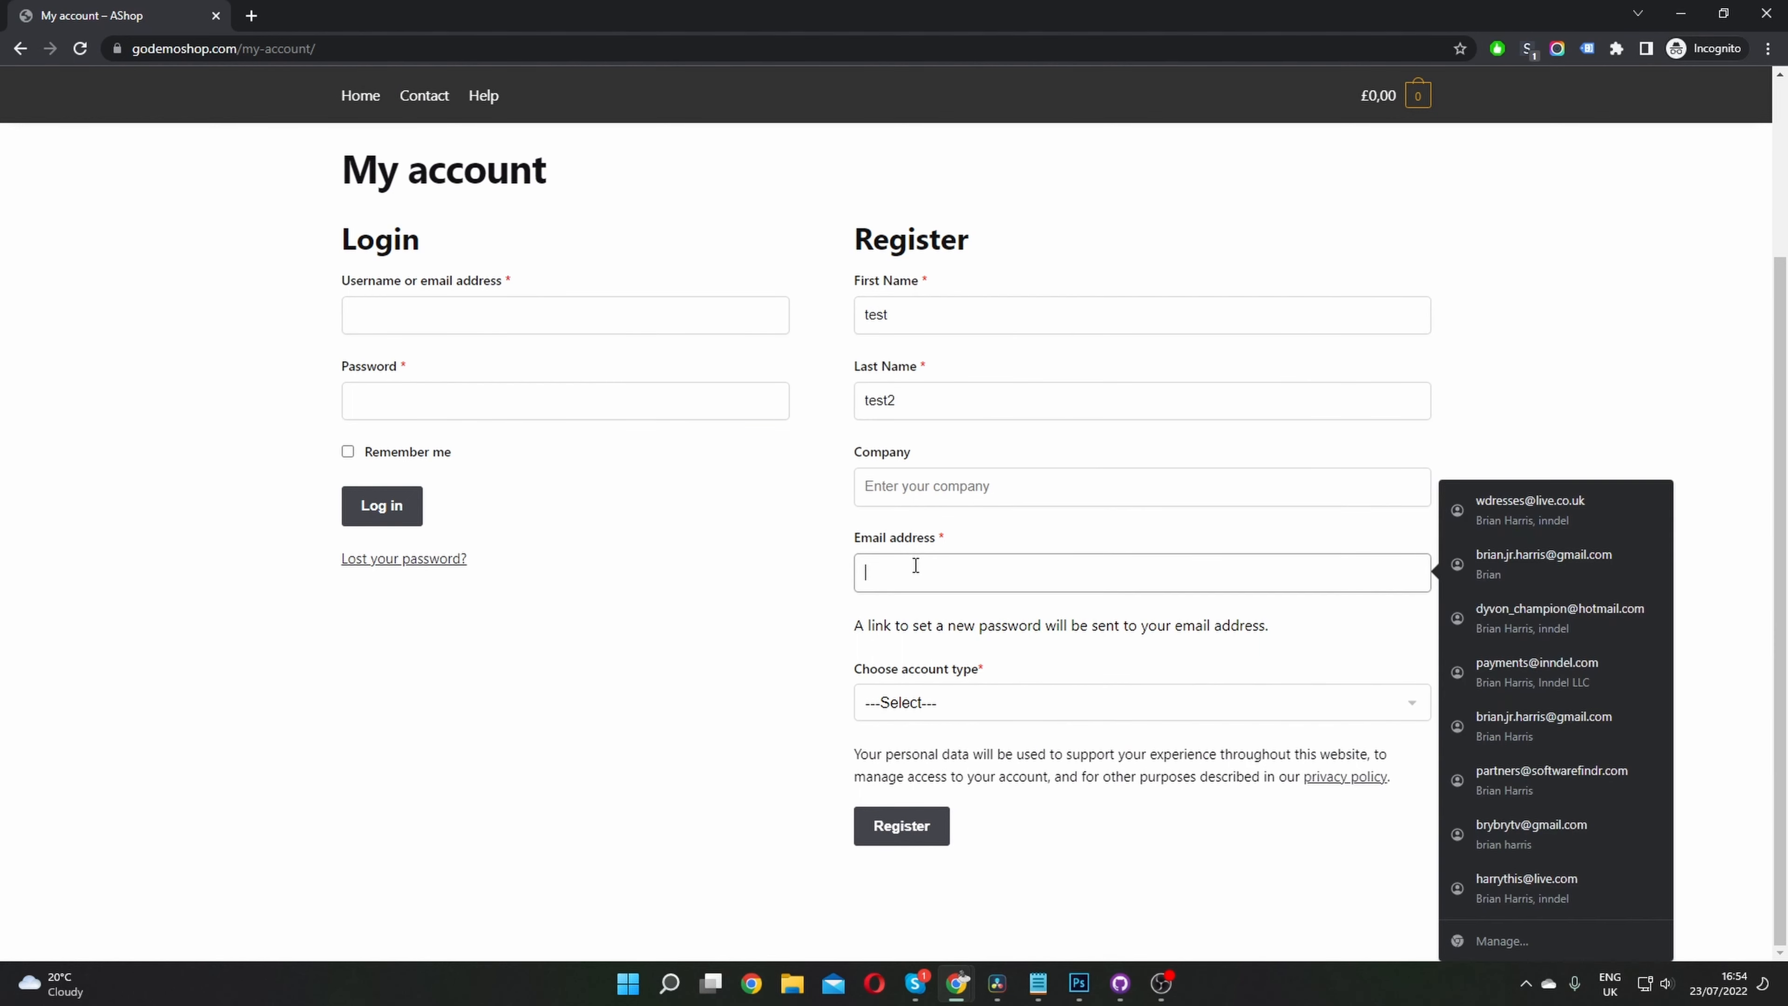
key("ctrl+v")
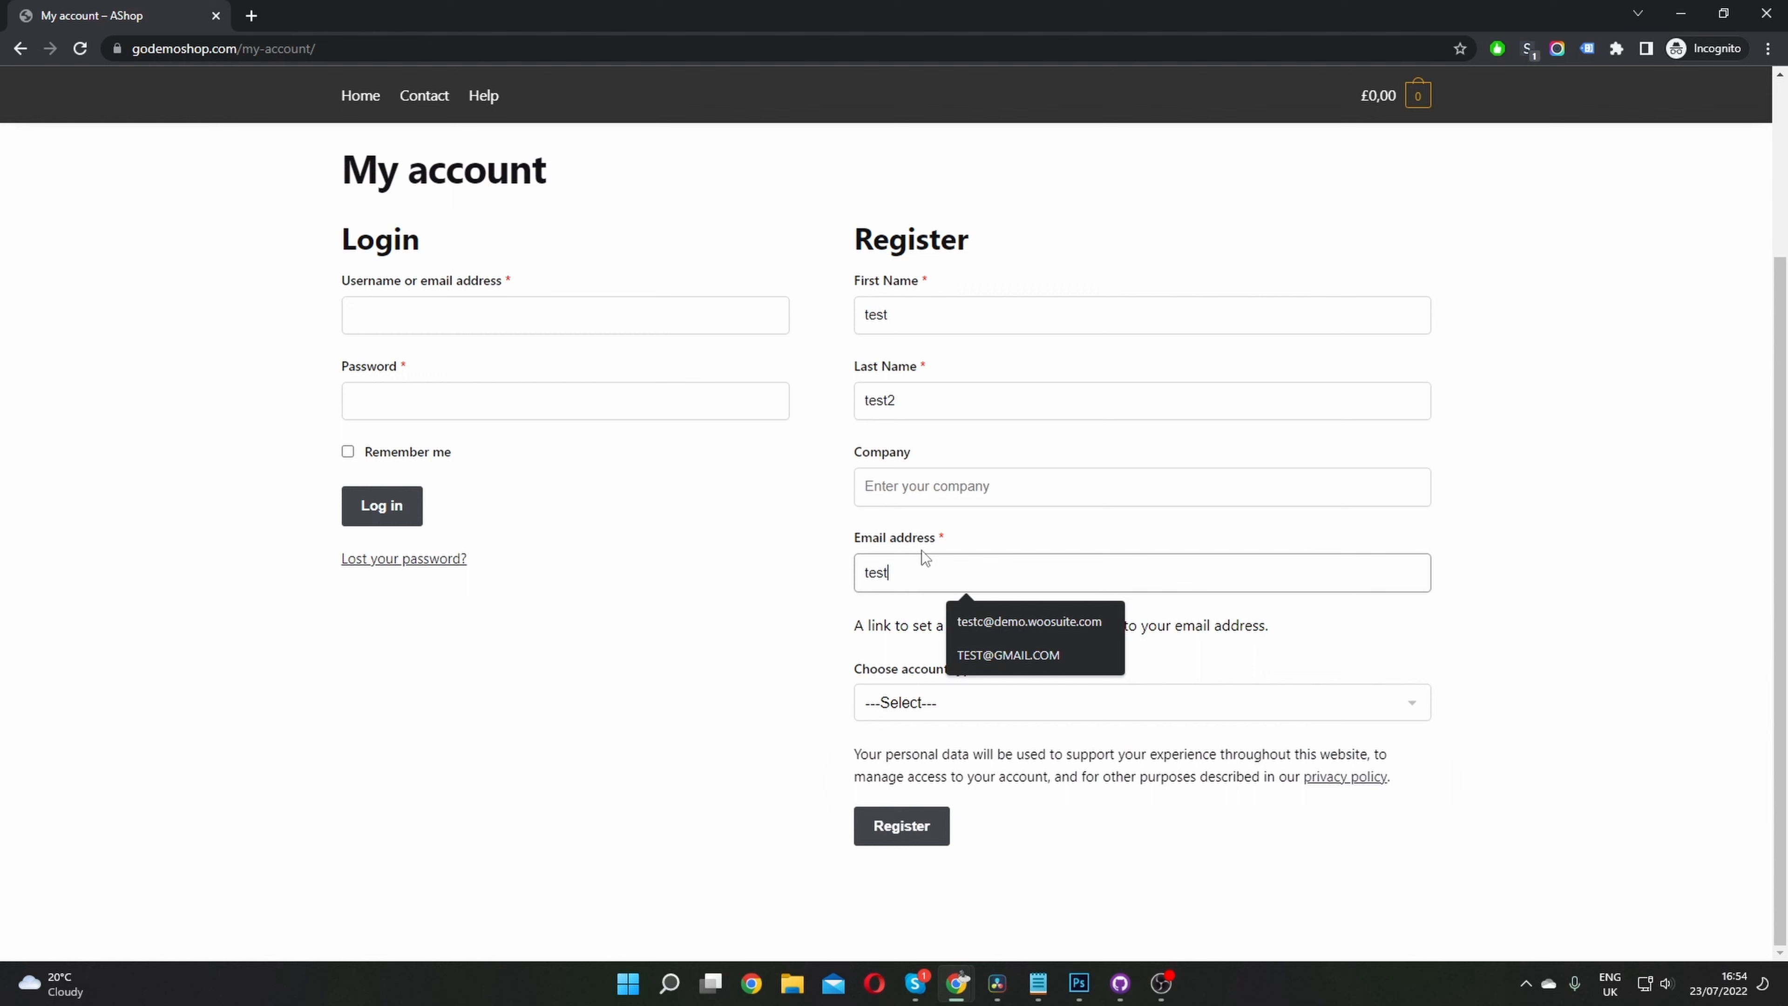
left_click(1006, 621)
left_click(943, 702)
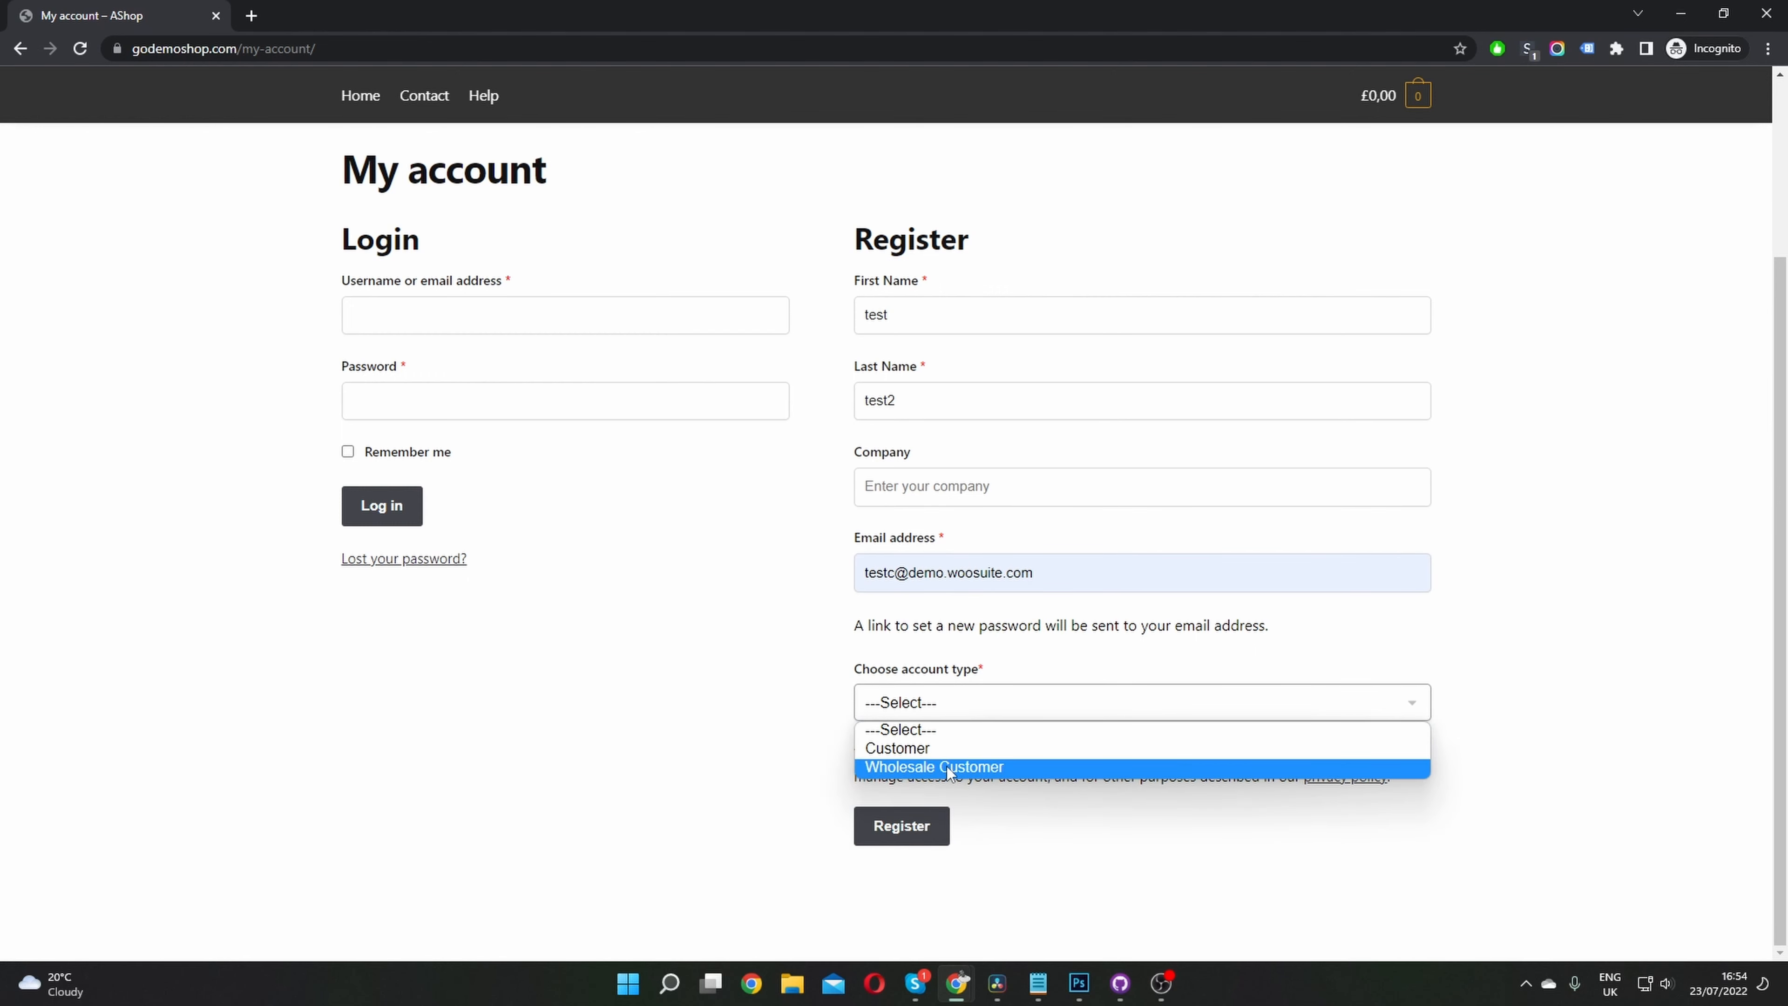
left_click(949, 768)
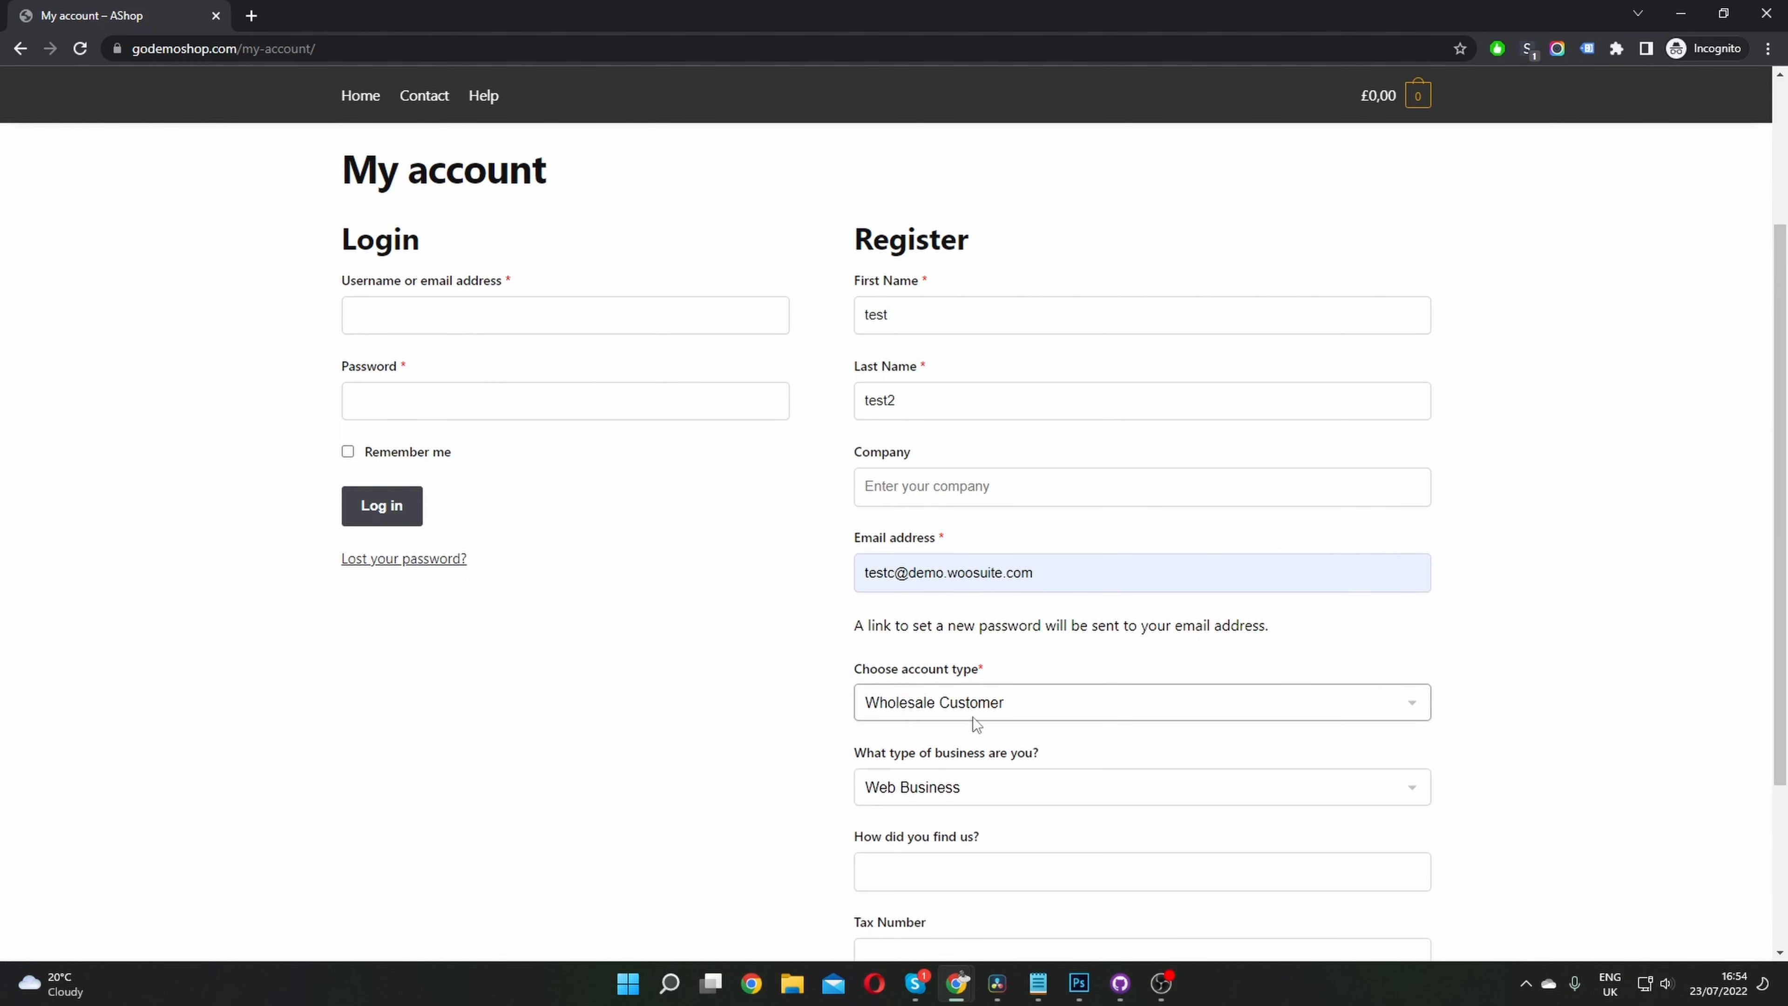
Step: Set the business type to High Street, enter "sfs" for how they found the store, fill in the tax number and submit the registration
scroll(923, 818, "down", 3)
scroll(926, 820, "down", 1)
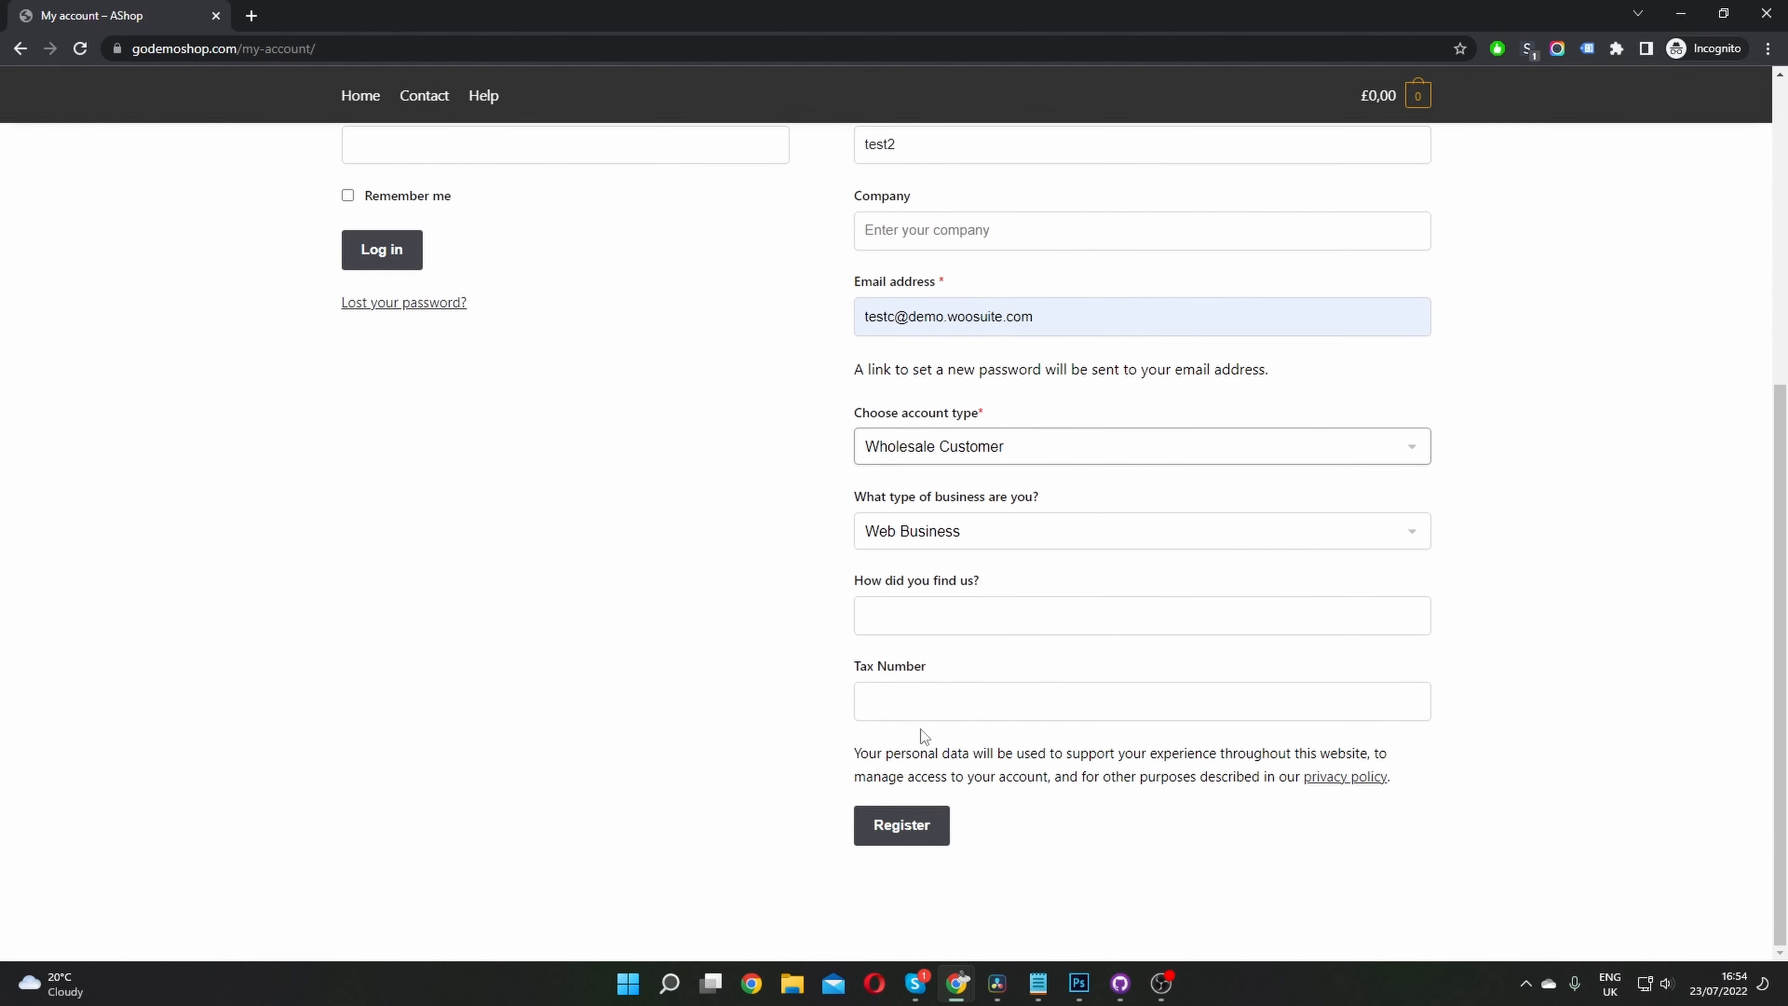
left_click(923, 531)
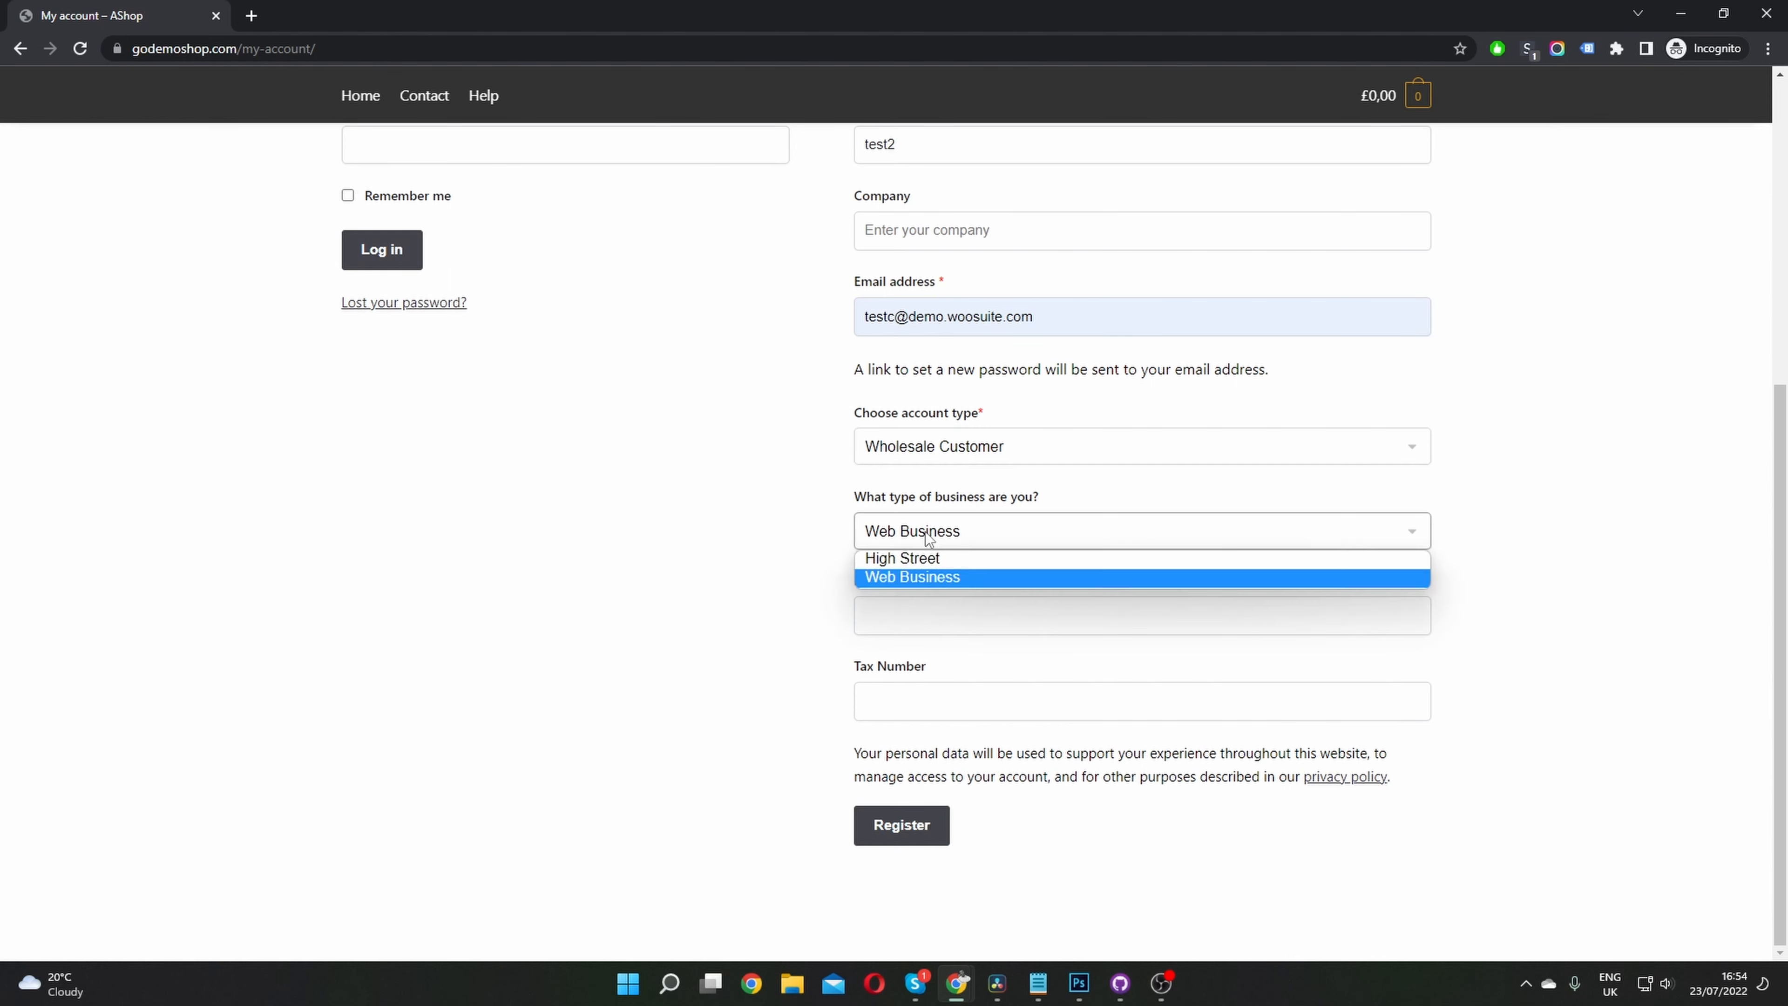
left_click(926, 558)
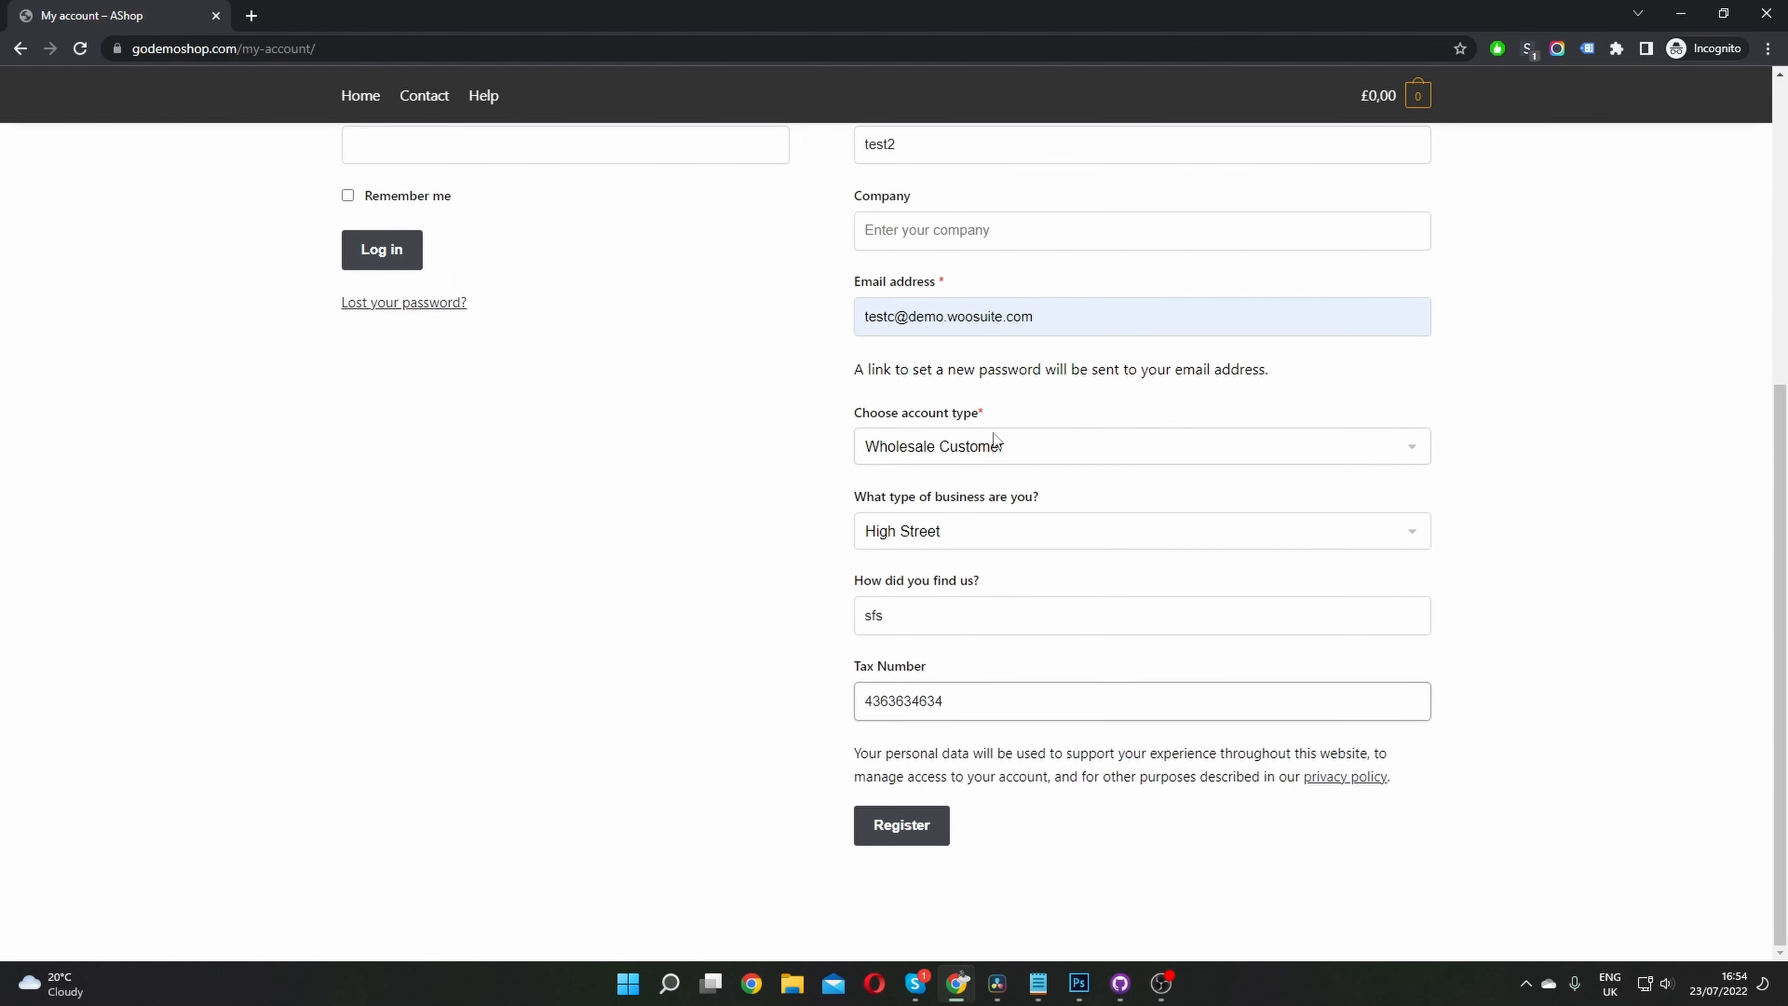
left_click(902, 825)
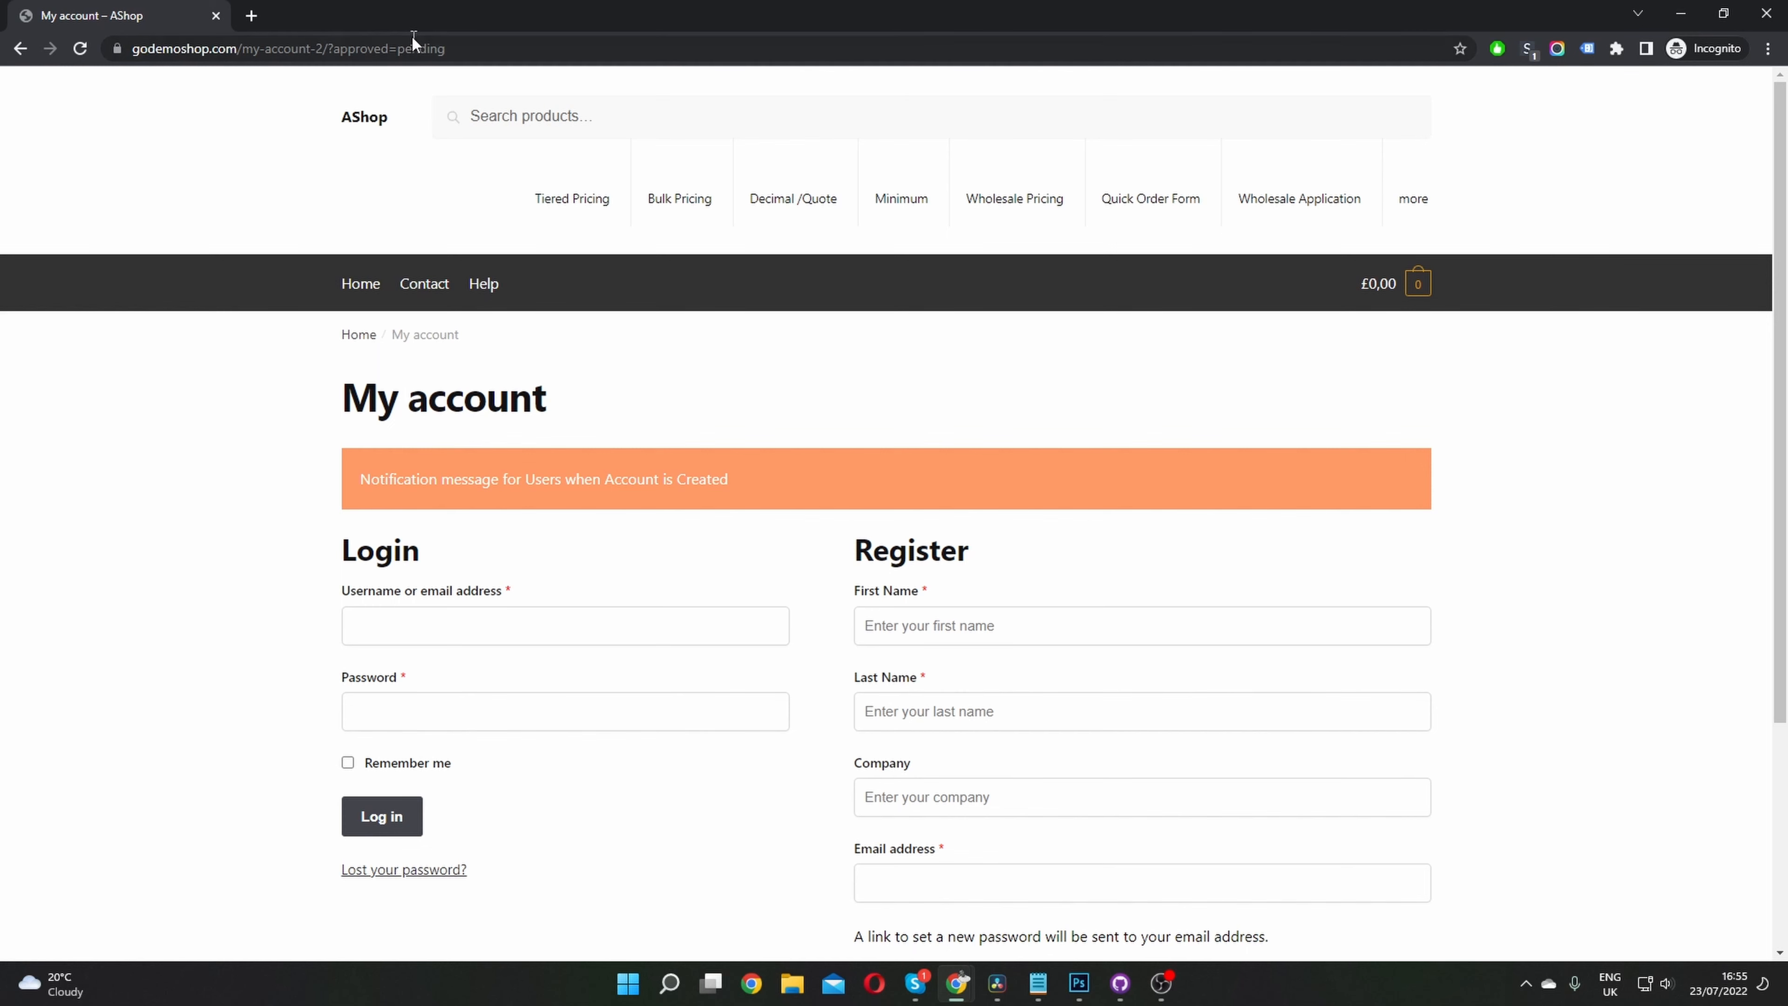
Step: Examine the approval status in the page address and the notification message on the My account page
left_click_drag(365, 51, 517, 72)
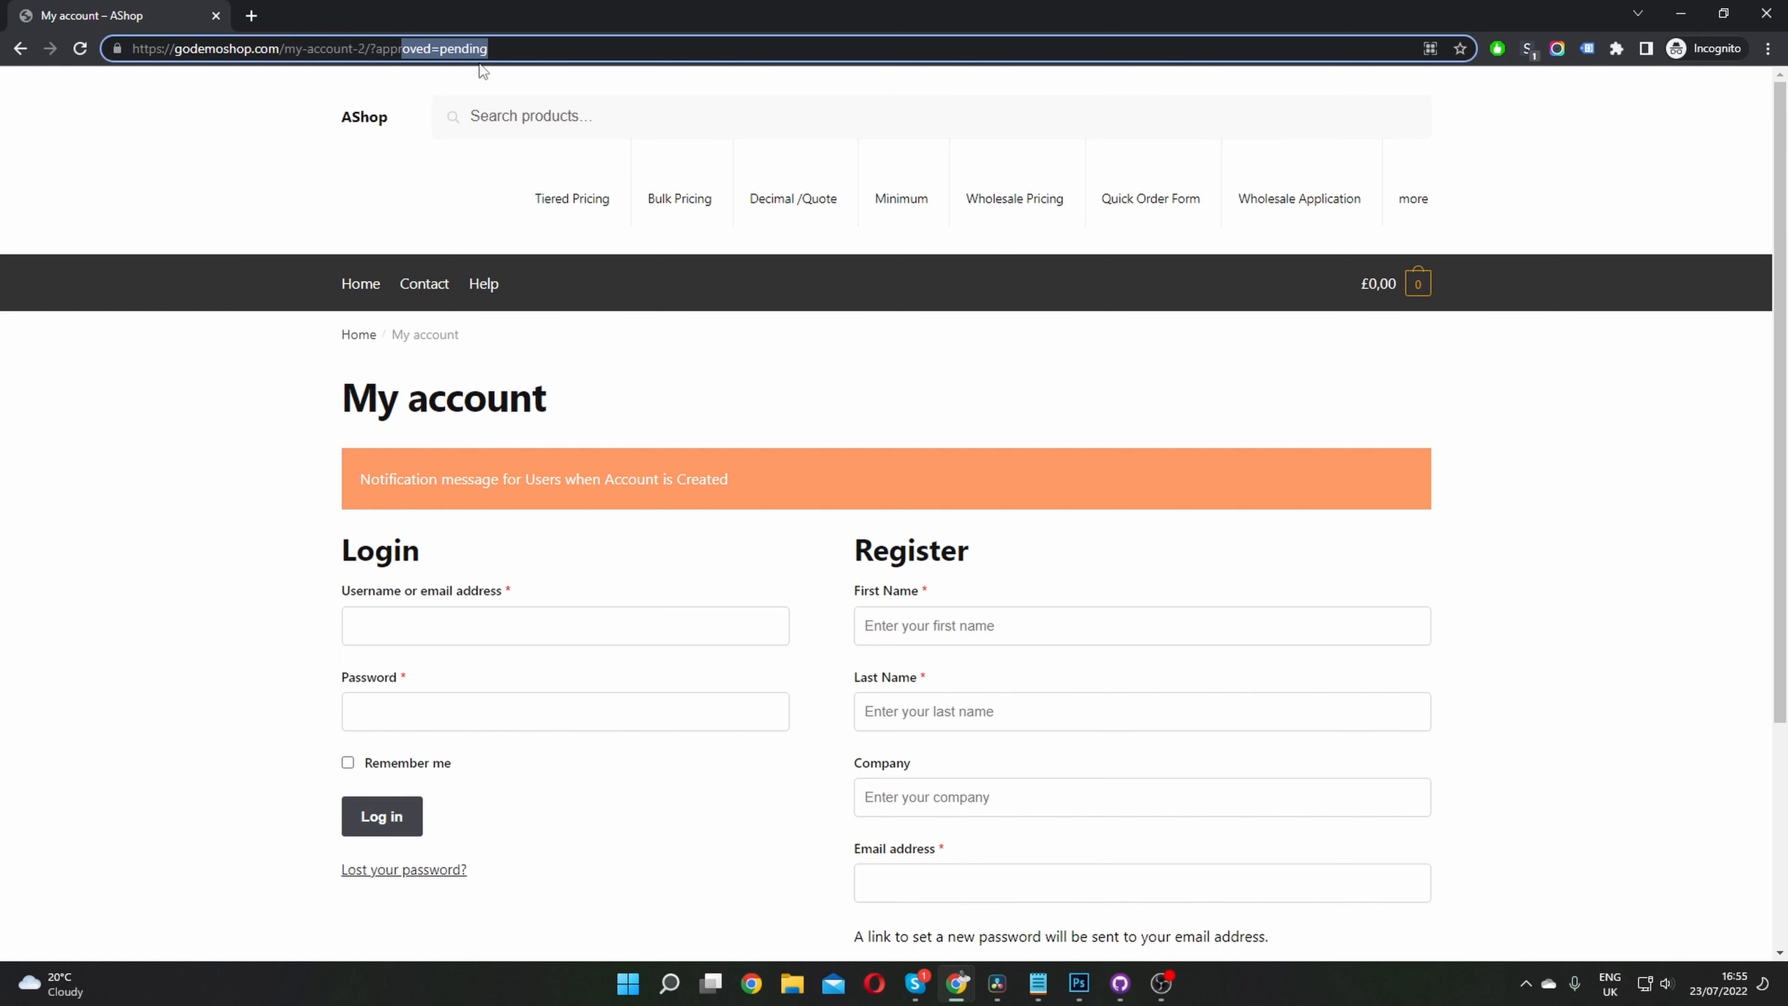
left_click_drag(359, 482, 549, 482)
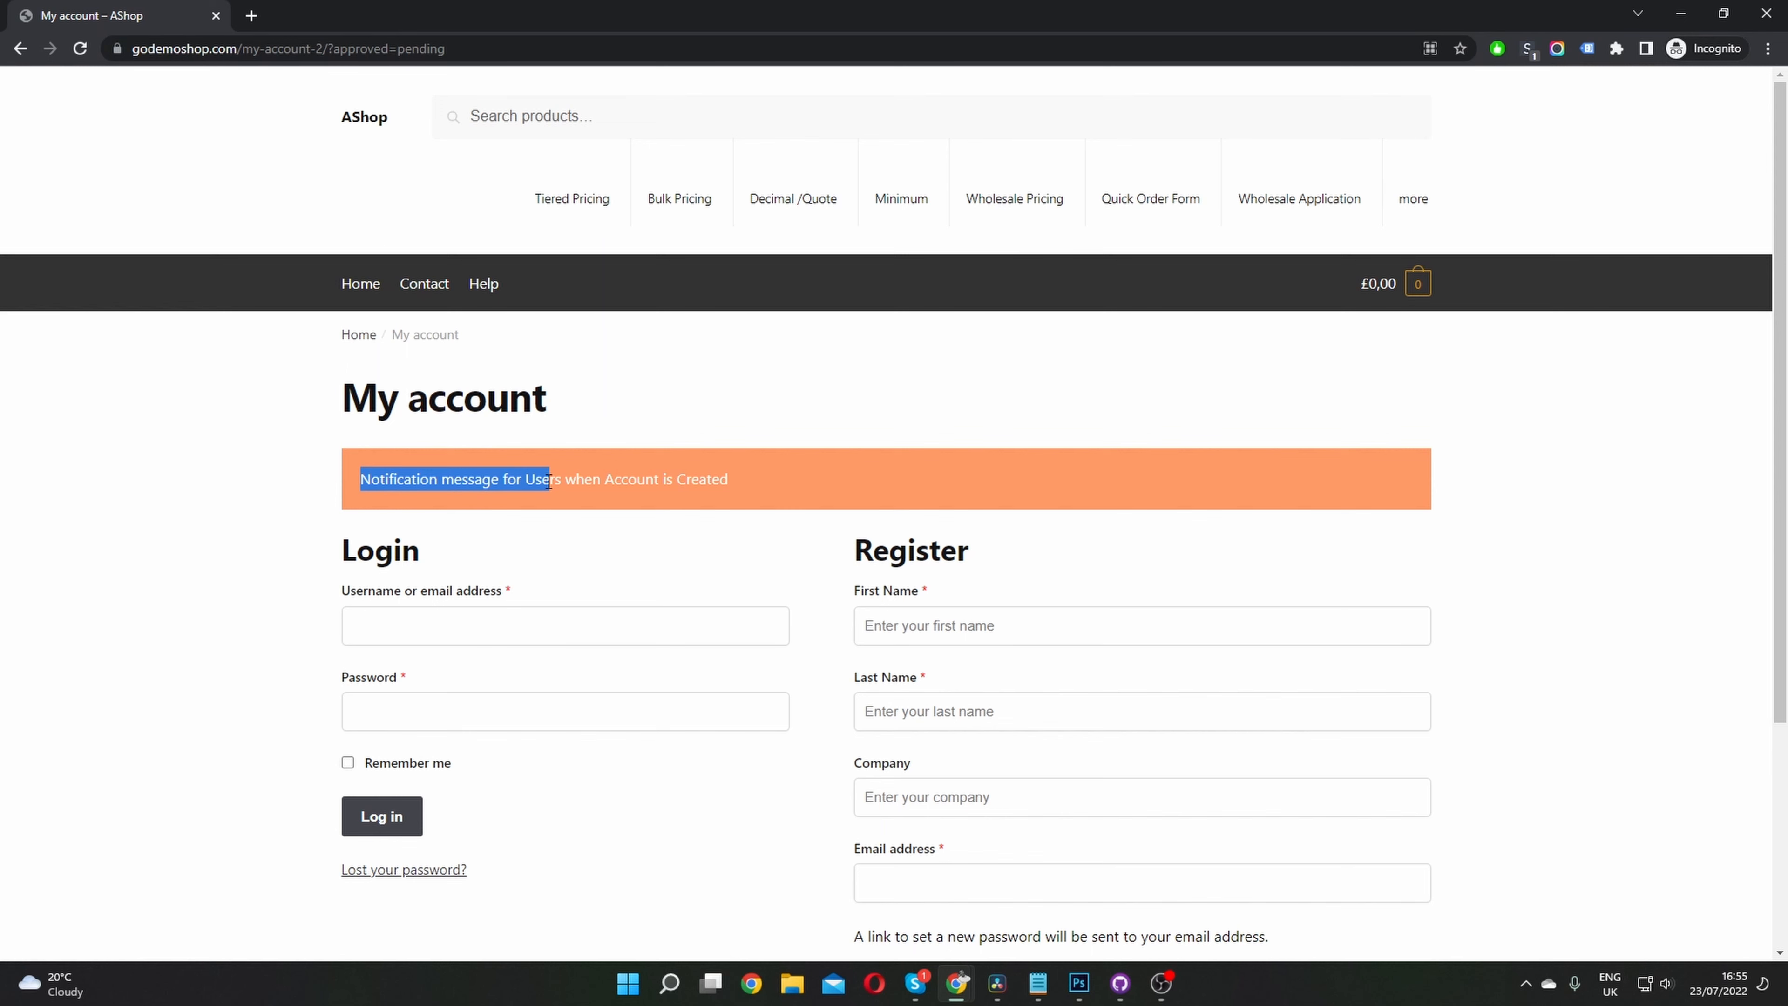
left_click(389, 485)
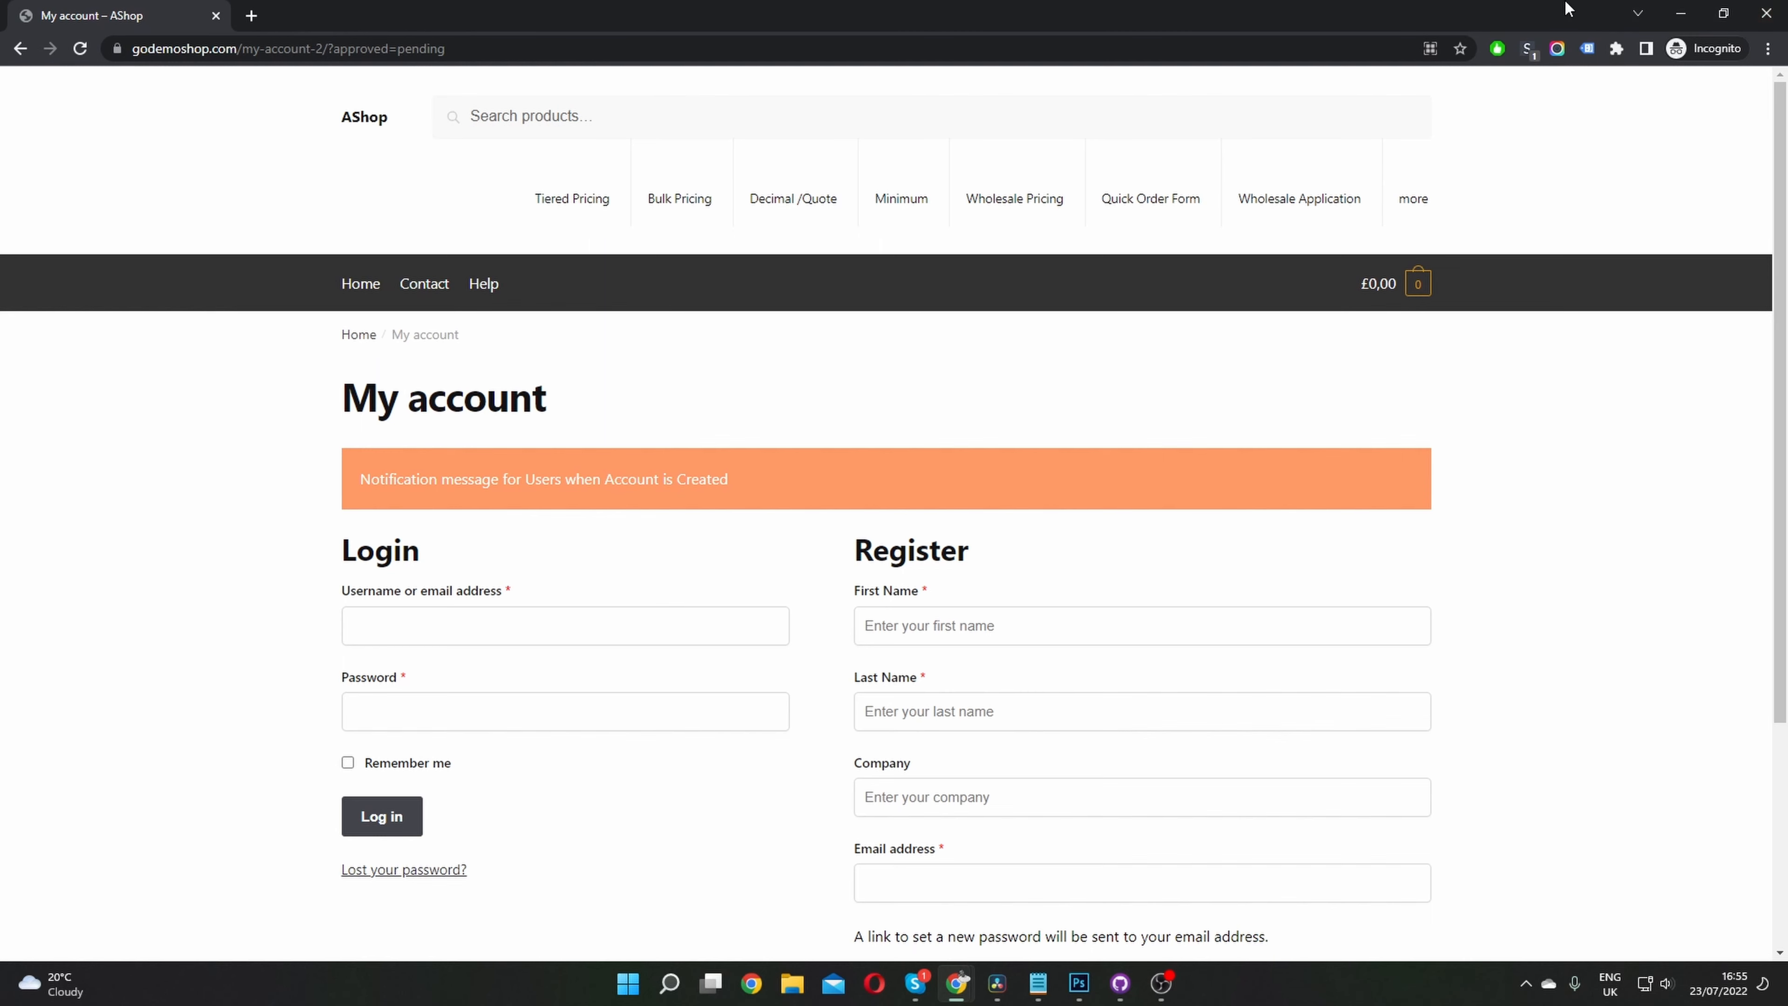
Step: Return to the Woosuite admin and view the account-created message in the Approve New User settings of User Registration
left_click_drag(1569, 9, 1787, 62)
left_click(416, 15)
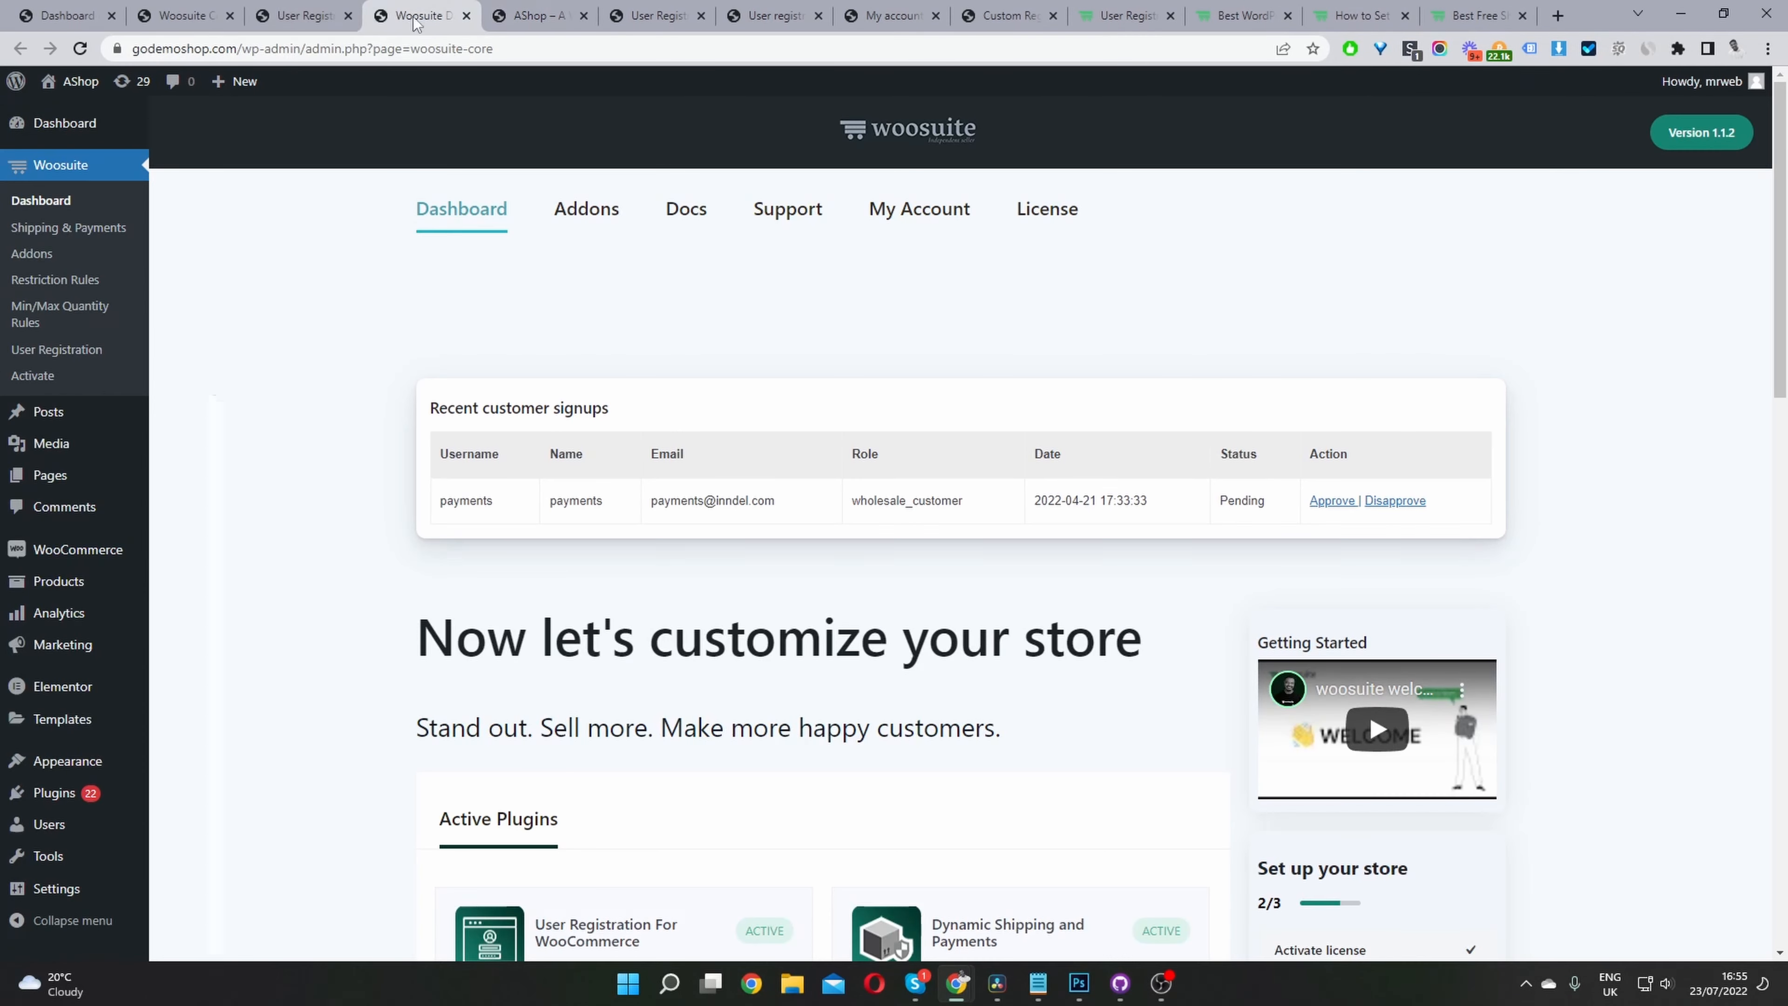
left_click(68, 359)
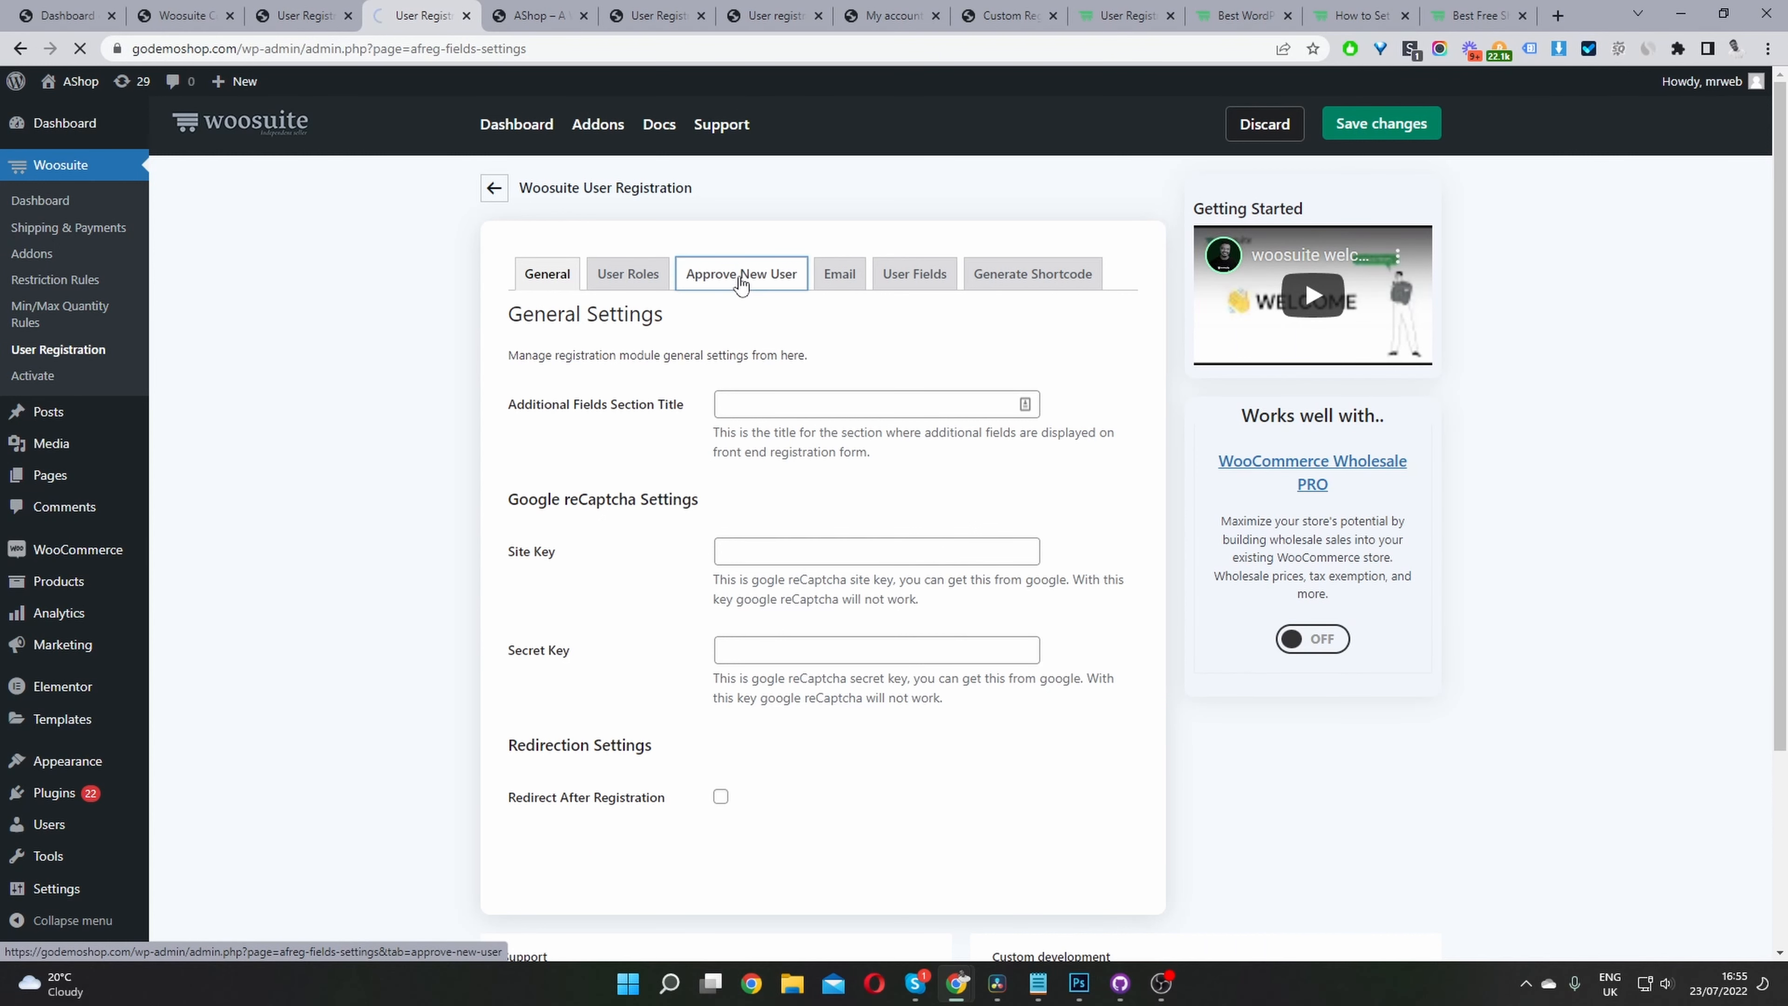
scroll(514, 519, "down", 4)
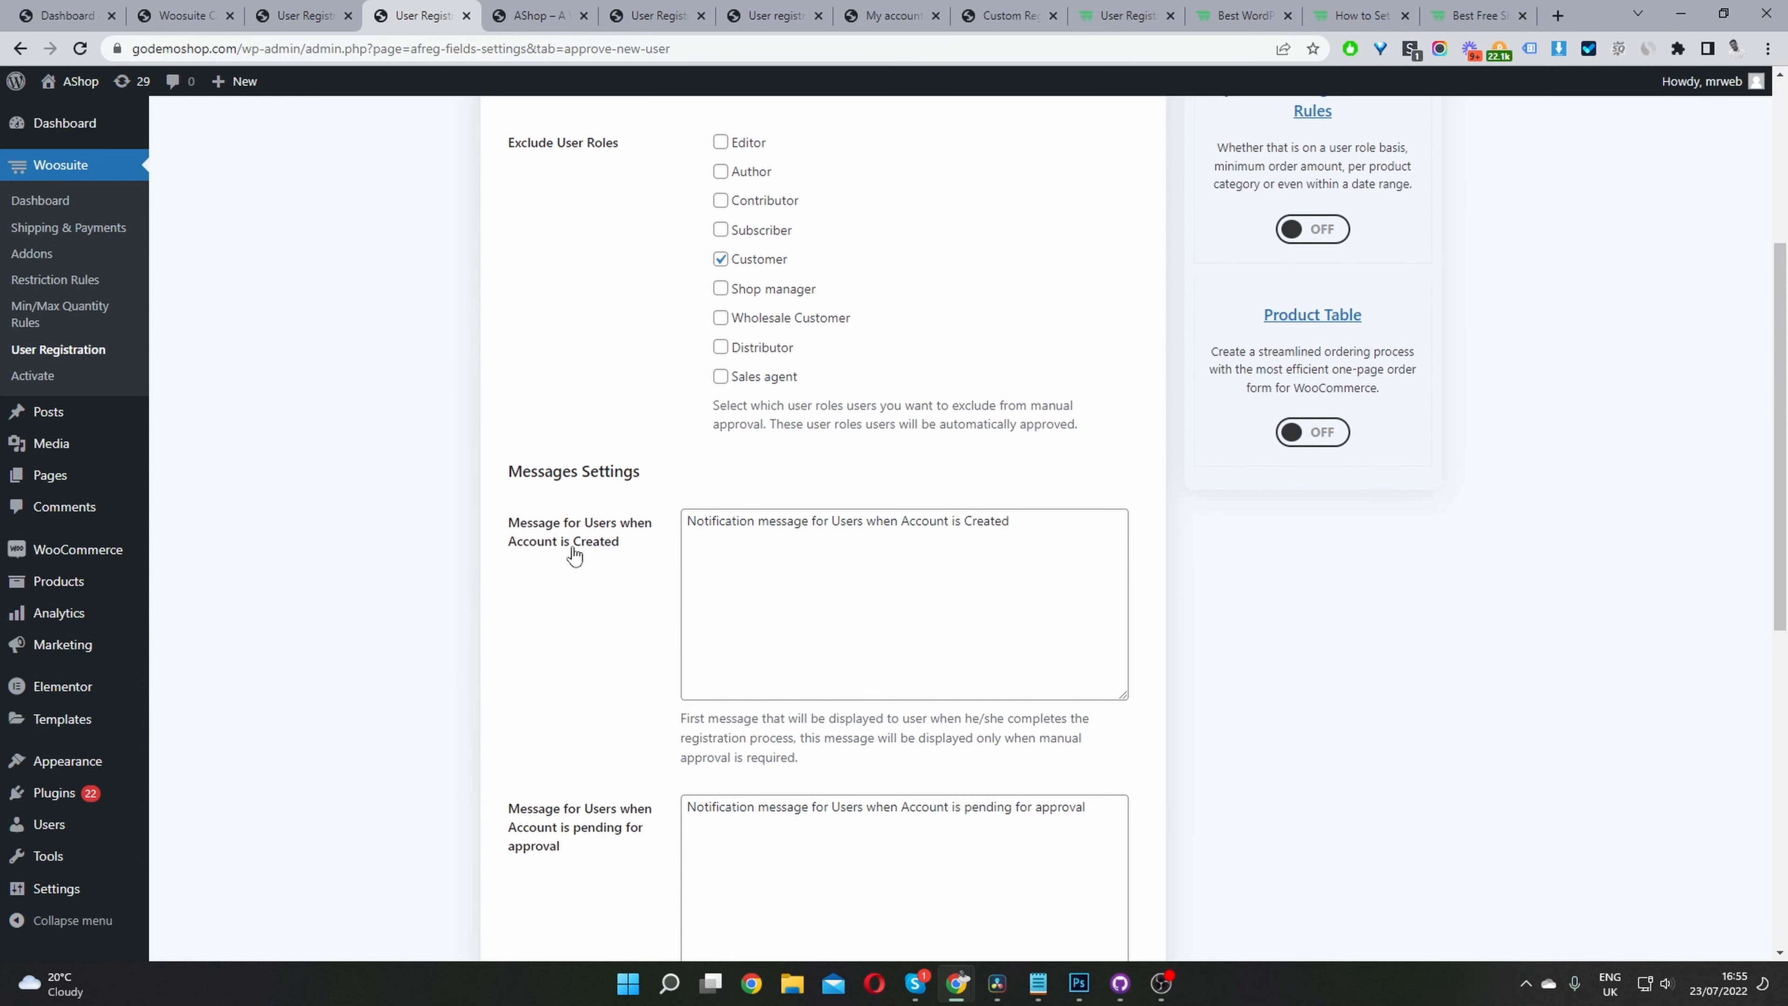
left_click_drag(995, 524, 726, 523)
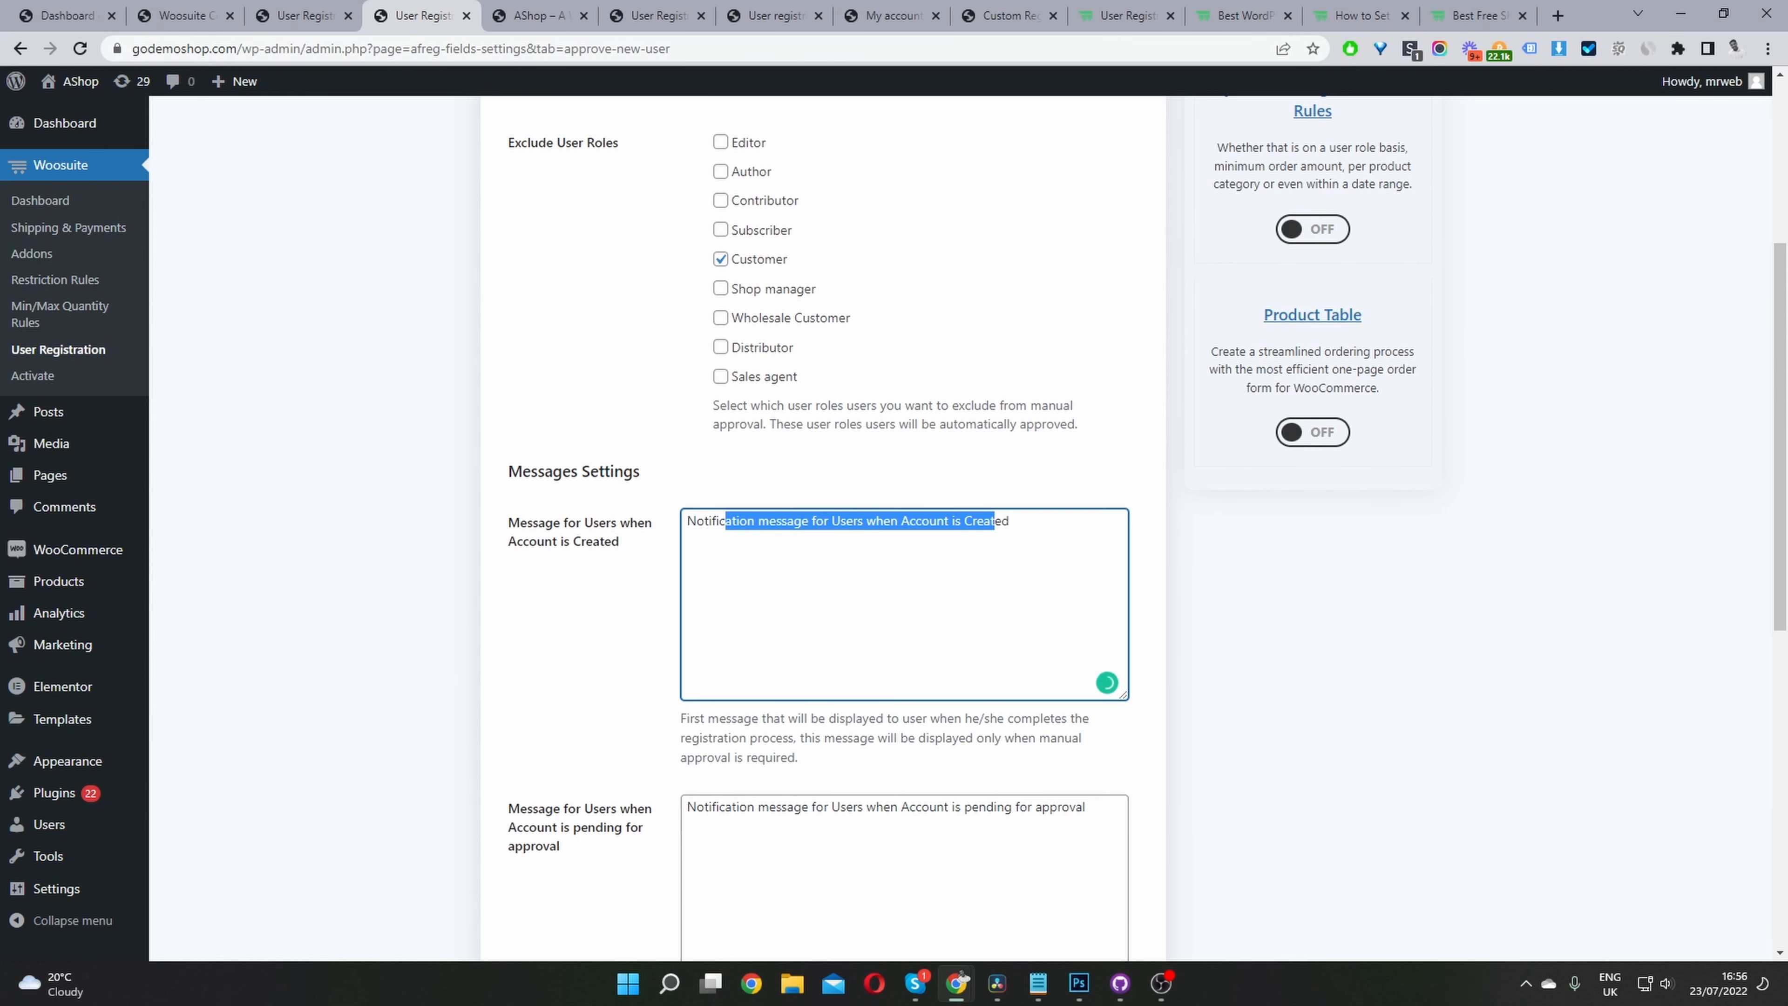
Step: Bring the storefront's My account window back to full size and compare its notification with the configured account-created message
left_click_drag(1787, 91, 775, 120)
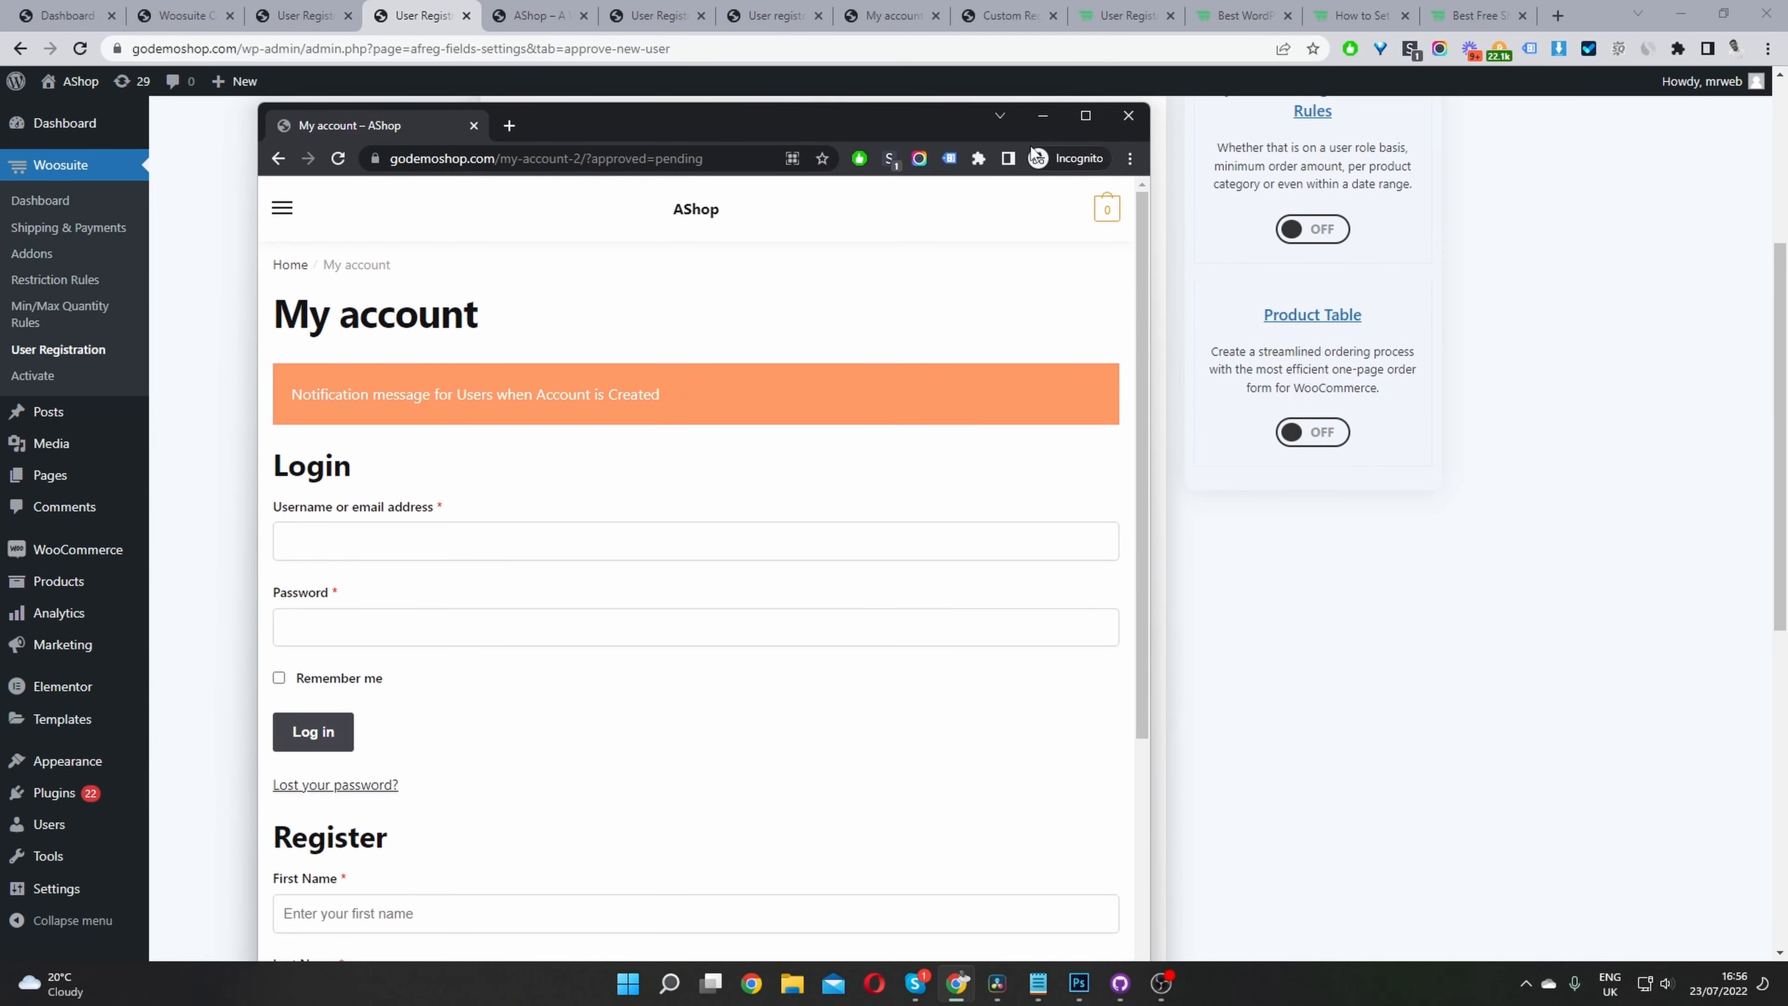
left_click(1085, 116)
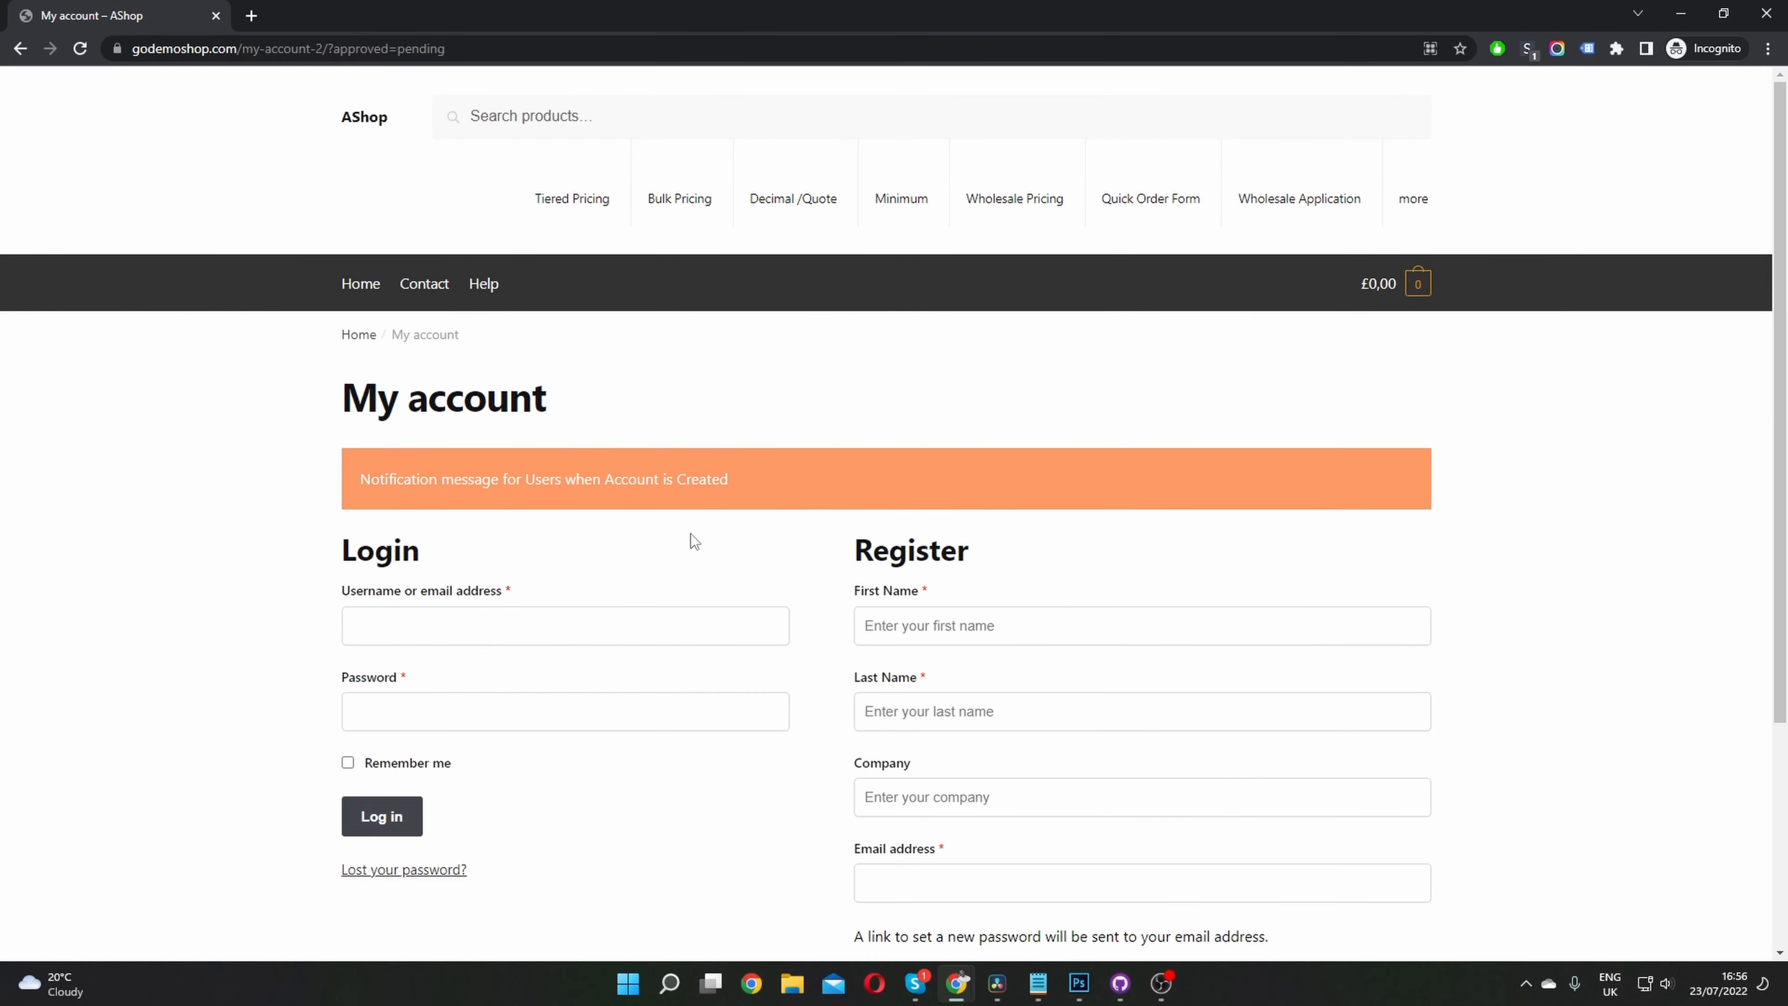
scroll(691, 536, "down", 3)
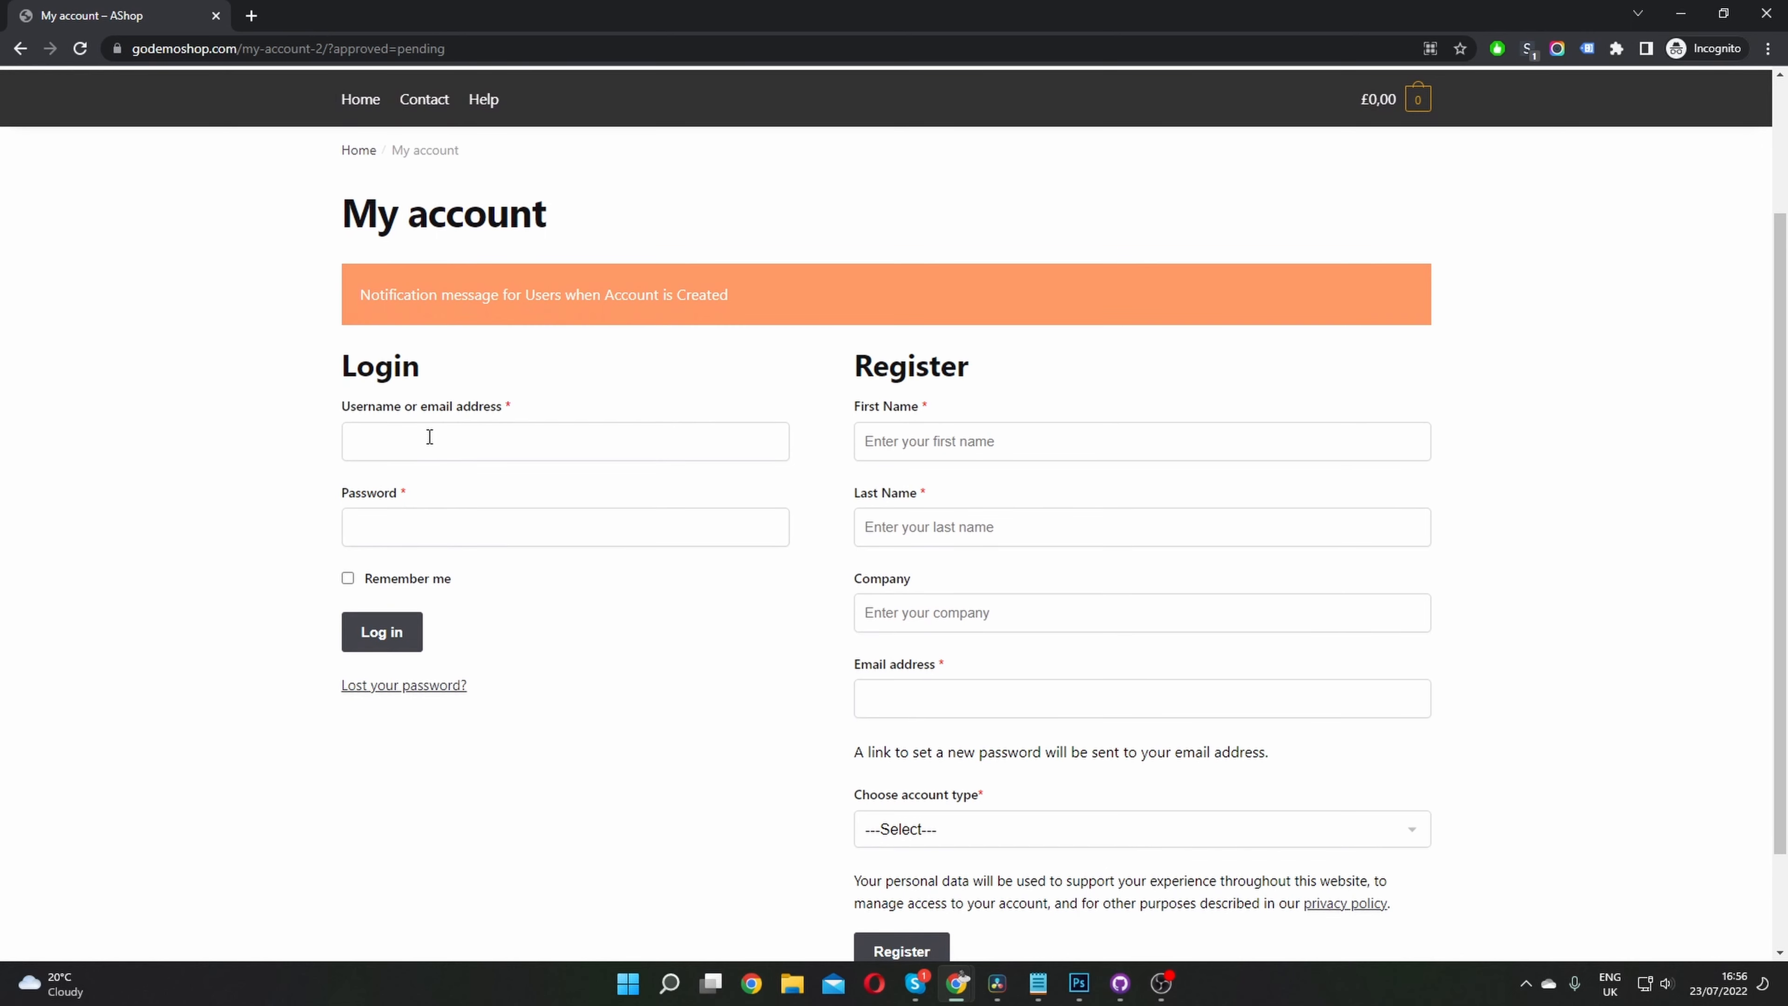
Step: Move the storefront window aside and read the New User Application email with its approve and disapprove links in the mail app
left_click_drag(683, 9, 963, 417)
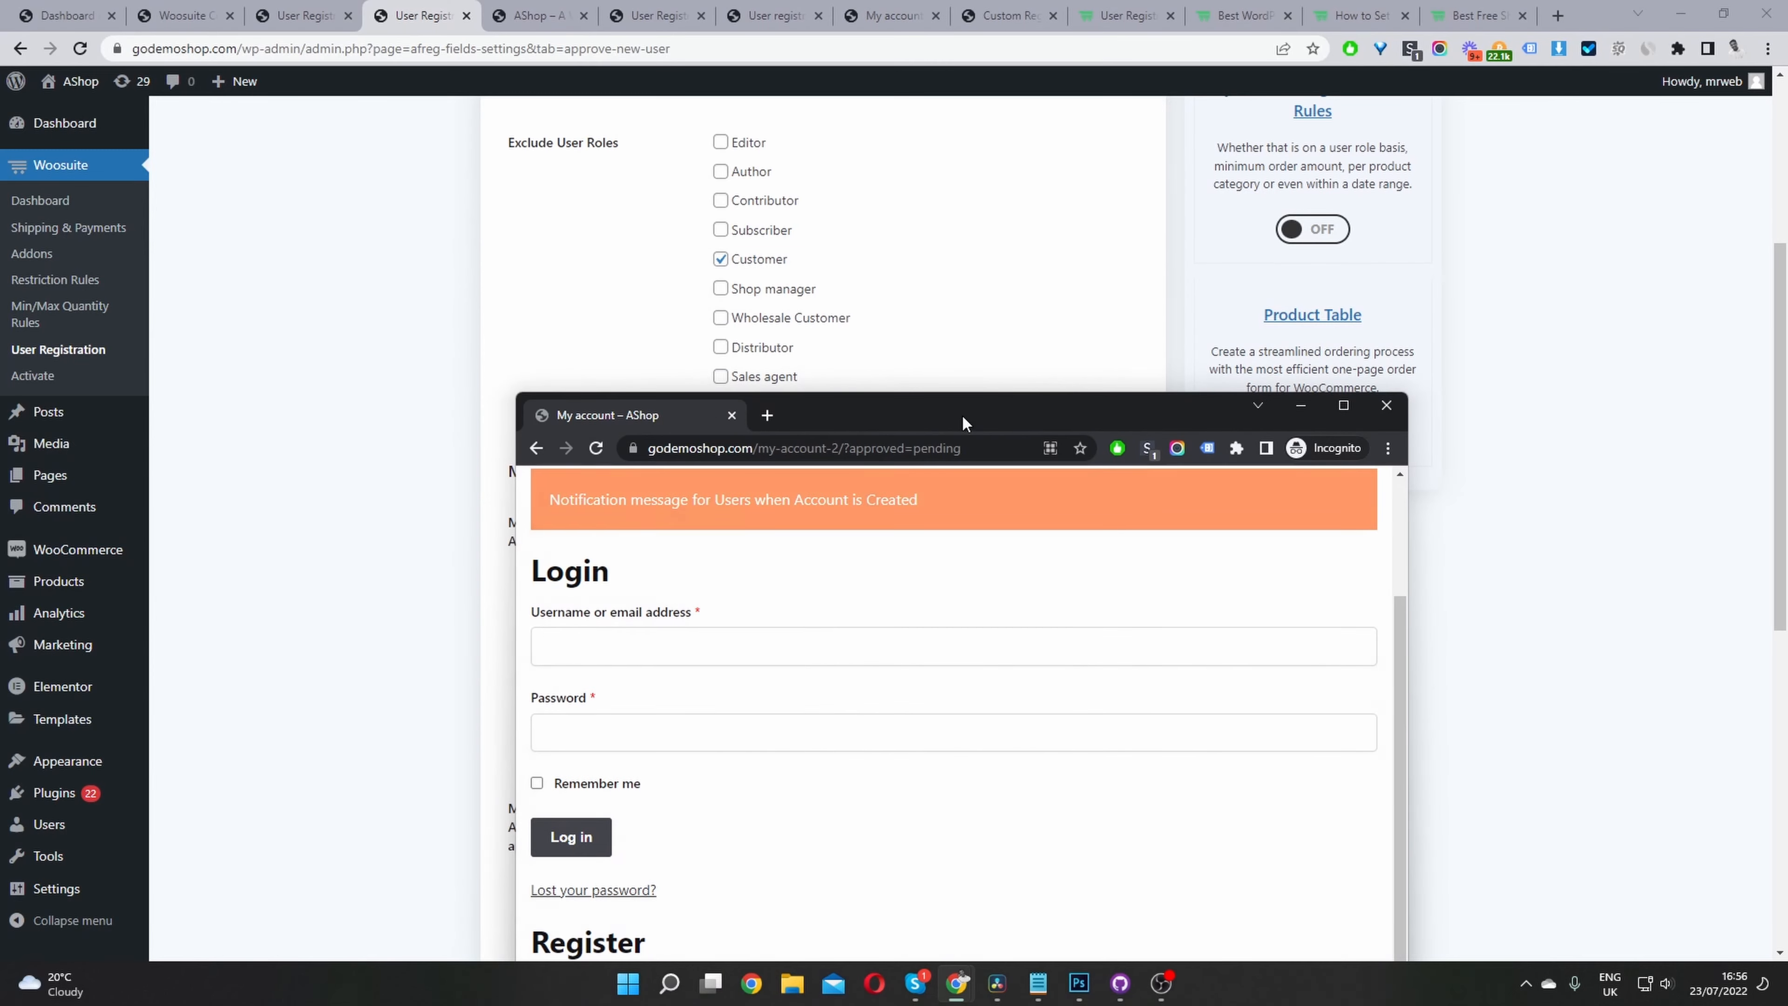
left_click(947, 229)
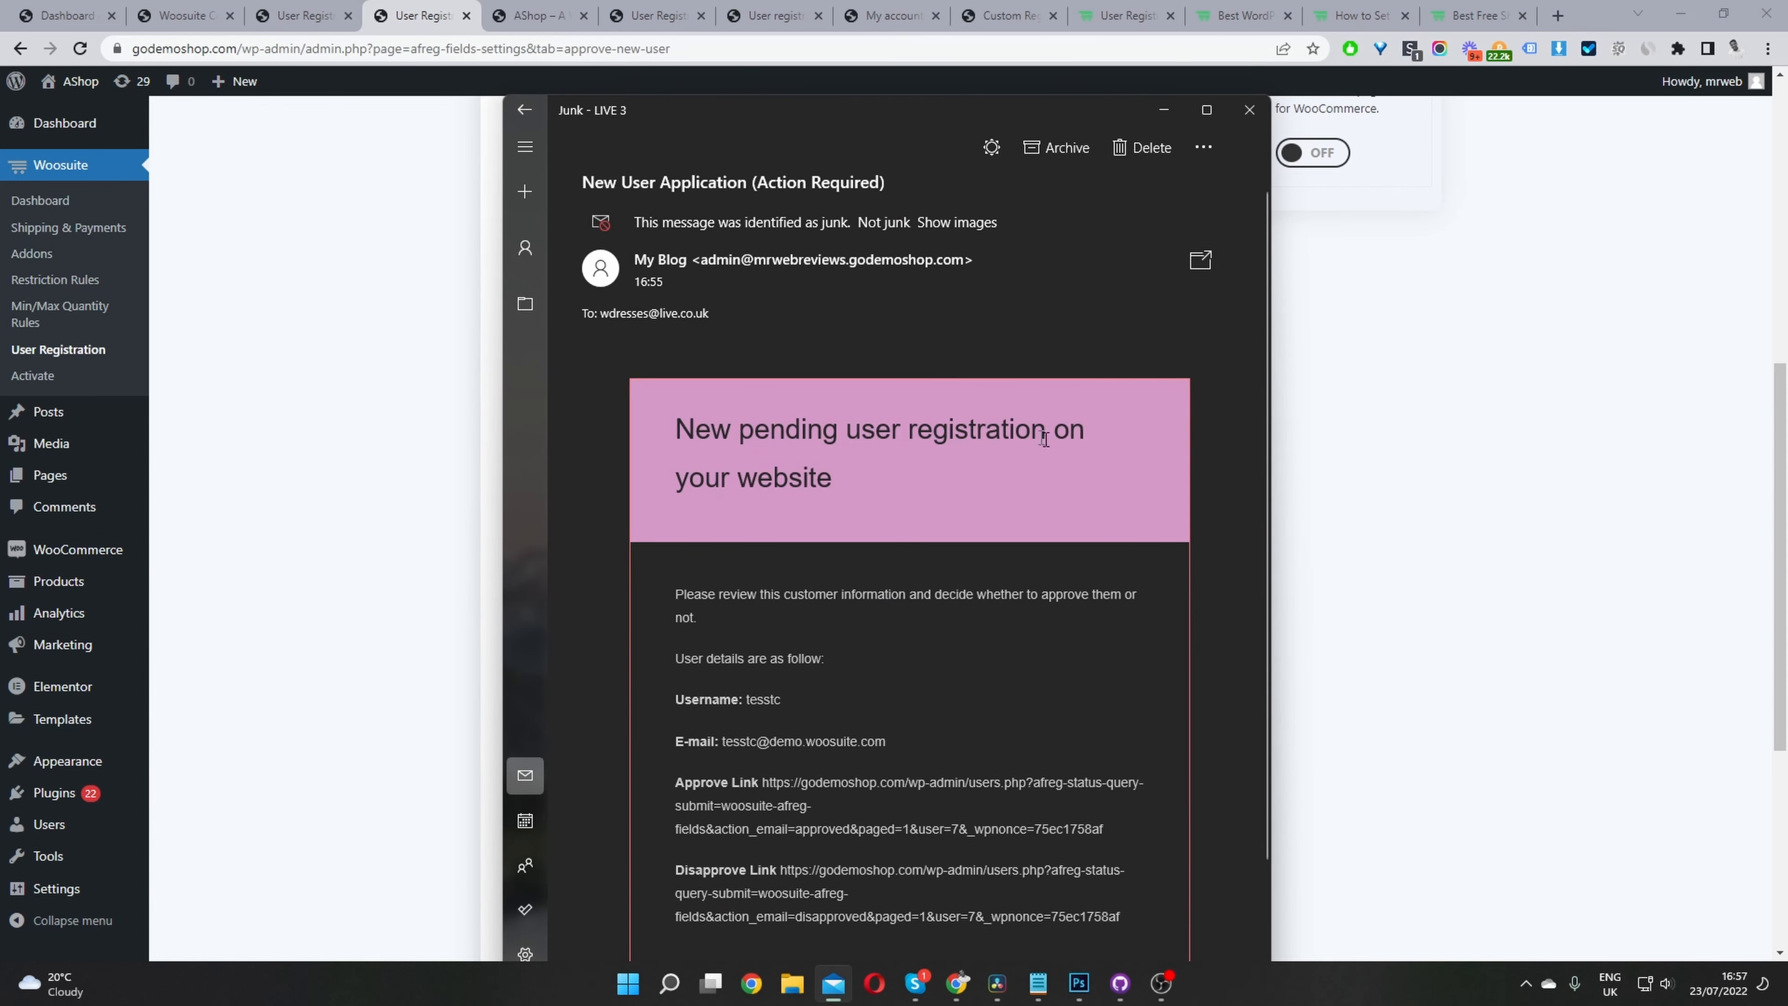
scroll(937, 737, "down", 2)
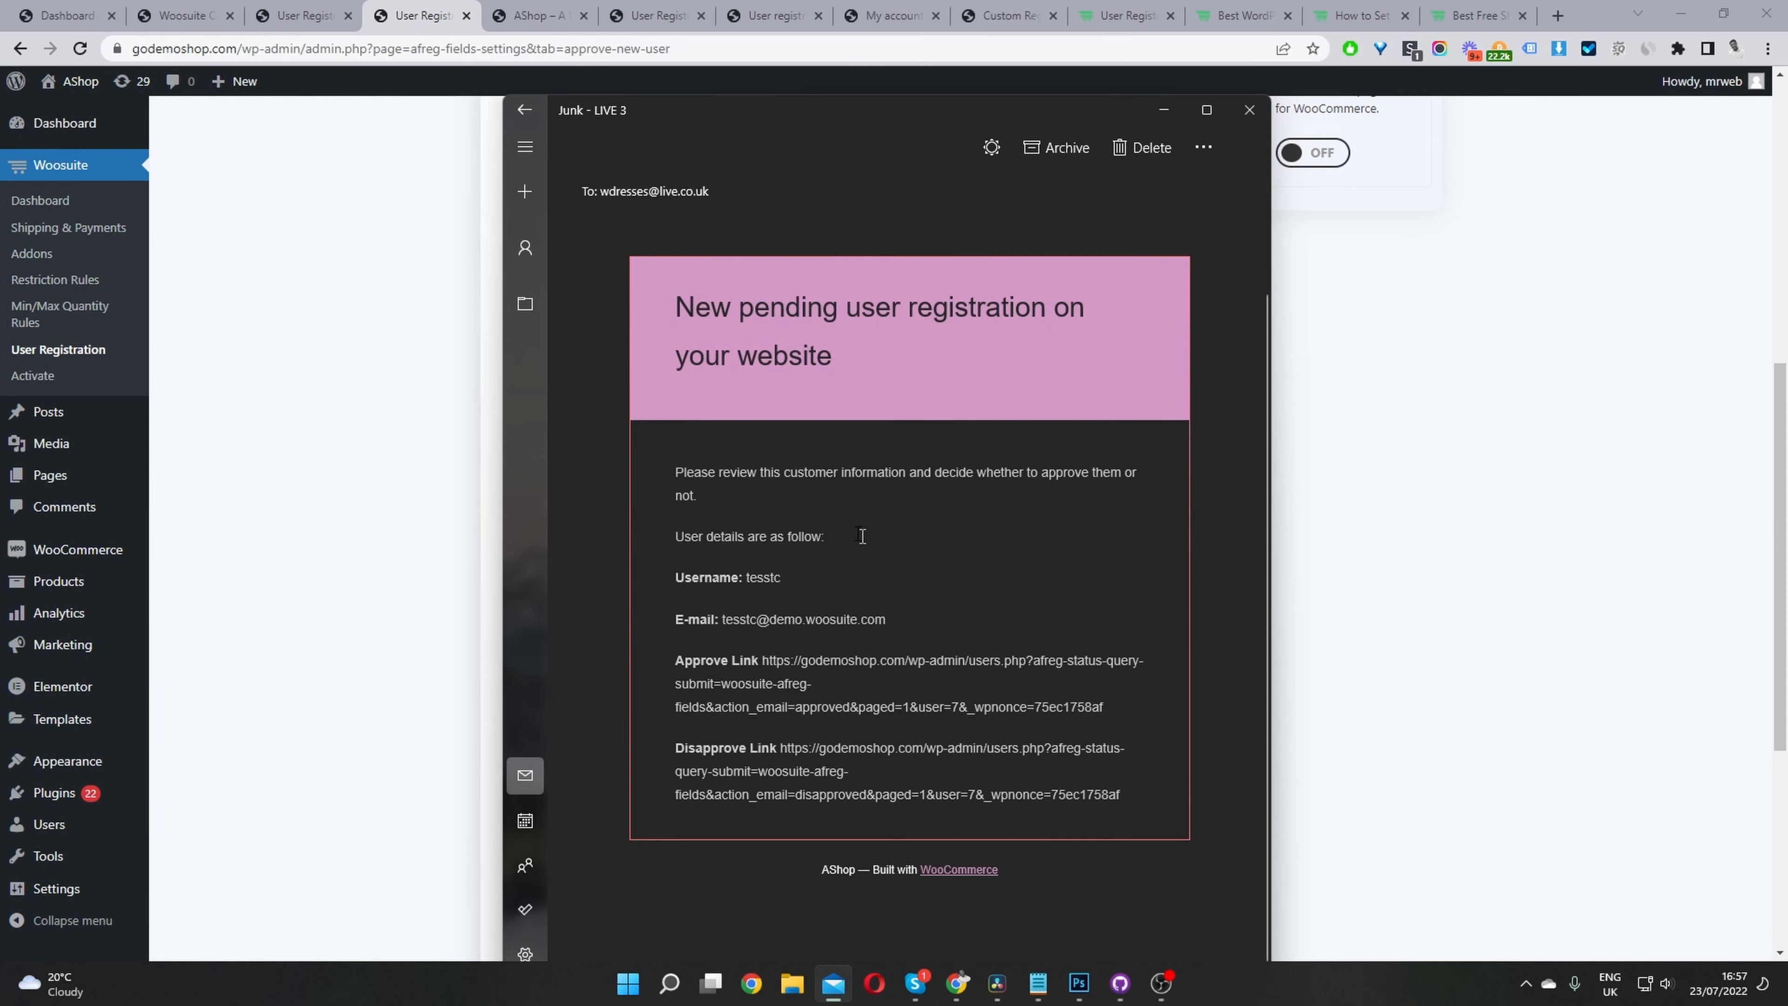